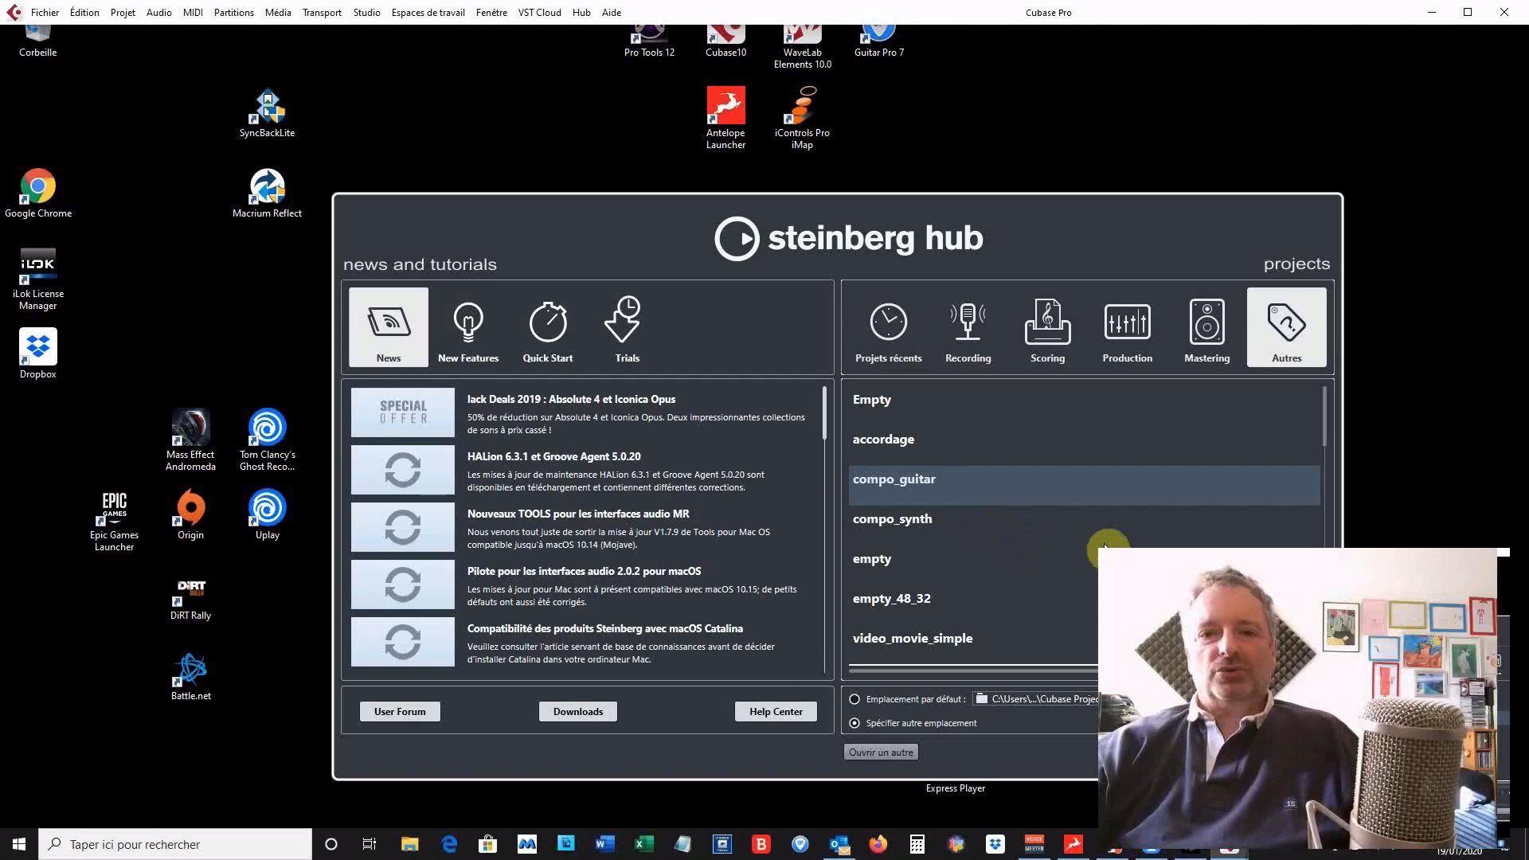
Create a new project from the compo_guitar template and select the GUITAR folder track
{"action": "double_click", "coordinate": [1100, 486]}
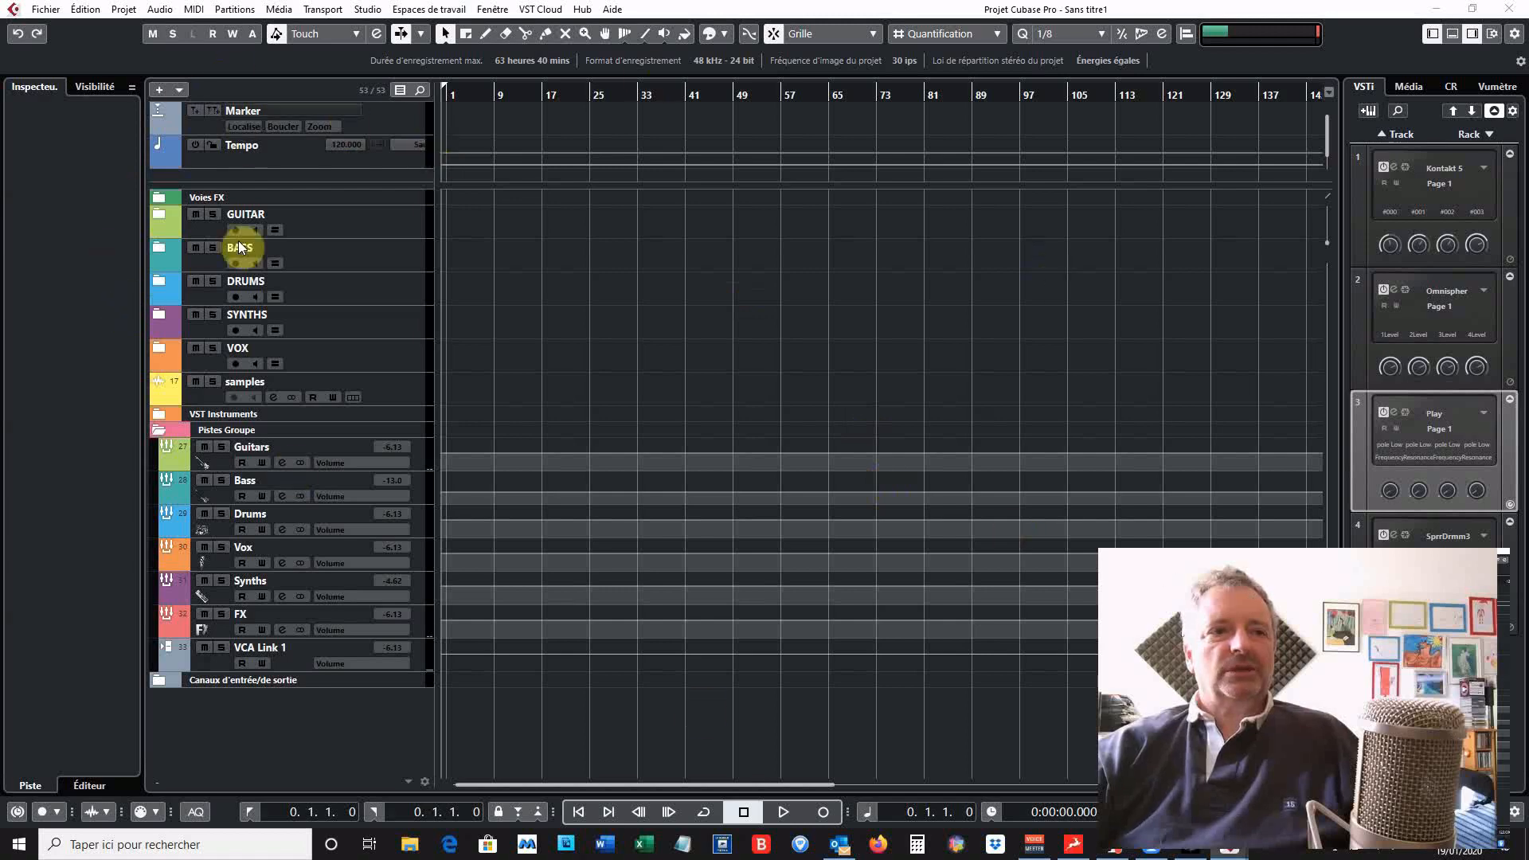
{"action": "left_click", "coordinate": [358, 232]}
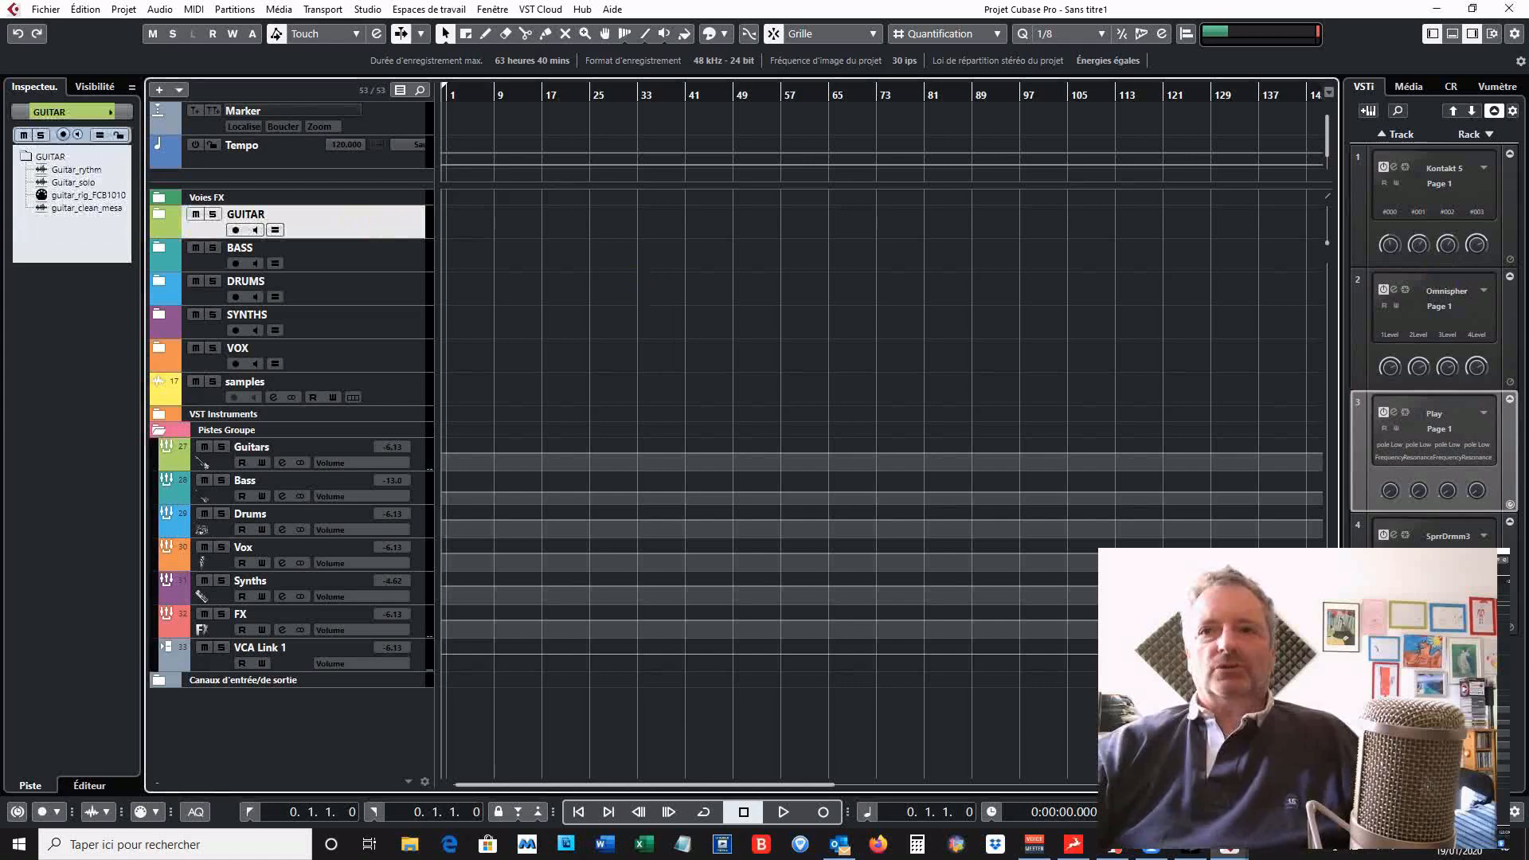
Open the MixConsole to examine the template's channels, inserts and sends, and return to the project window
{"action": "key", "text": "F3"}
{"action": "left_click", "coordinate": [1310, 44]}
{"action": "double_click", "coordinate": [1310, 43]}
{"action": "left_click", "coordinate": [507, 9]}
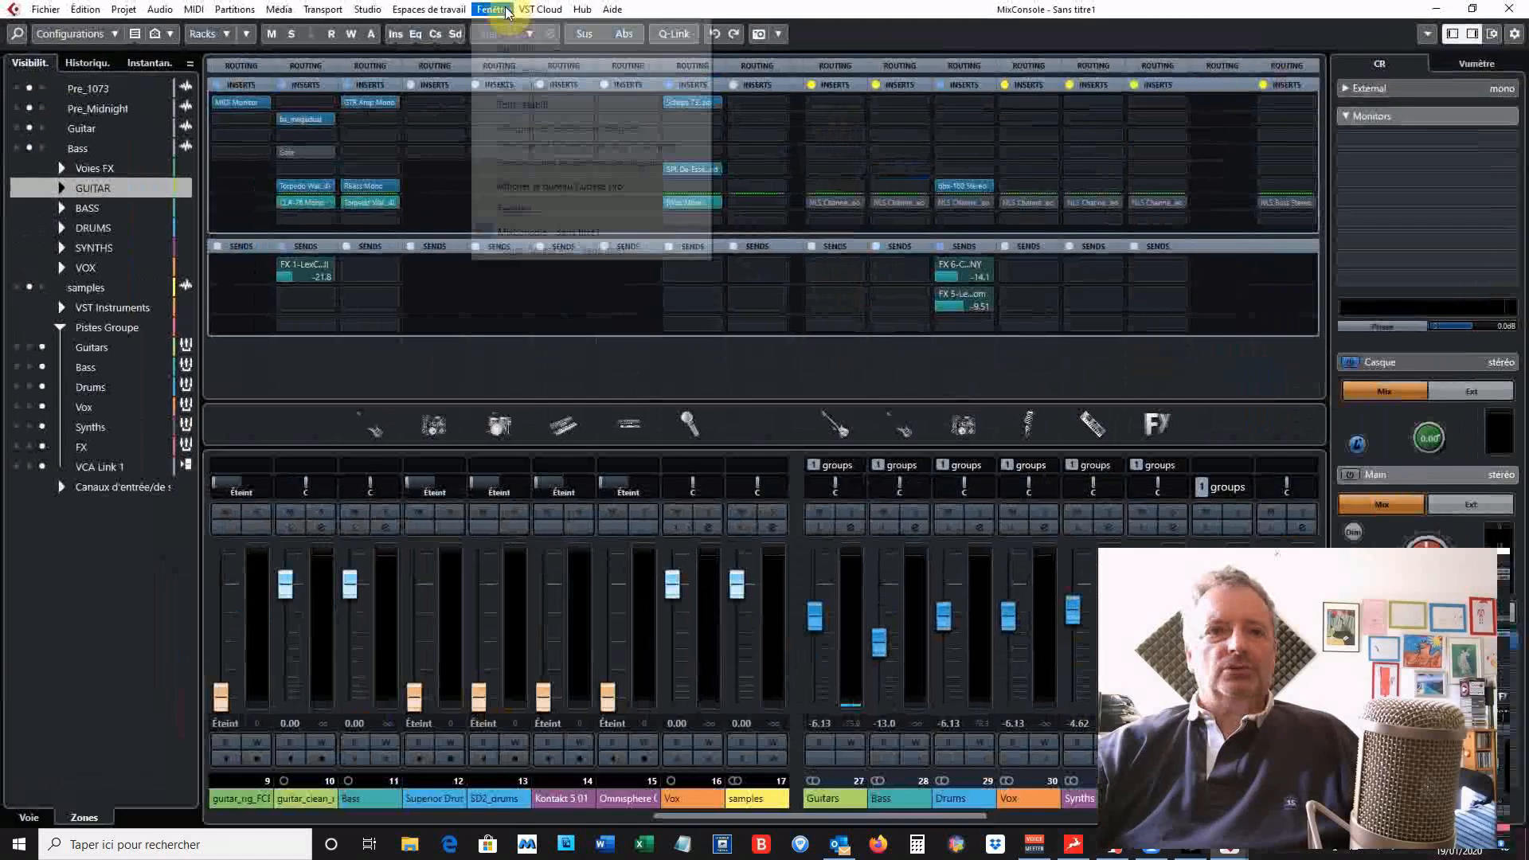
{"action": "left_click", "coordinate": [819, 16]}
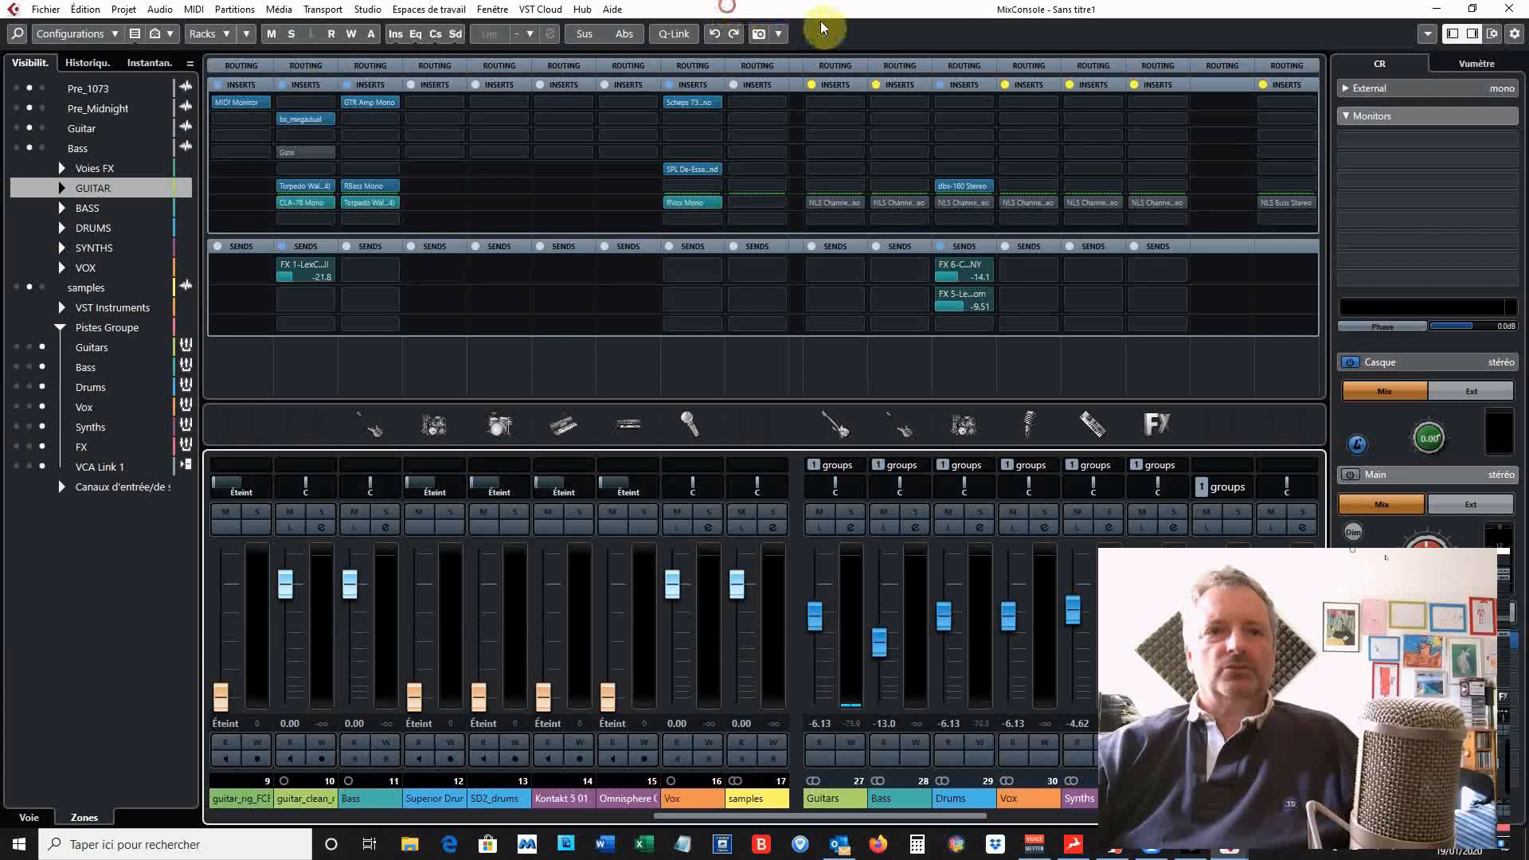
{"action": "key", "text": "F3"}
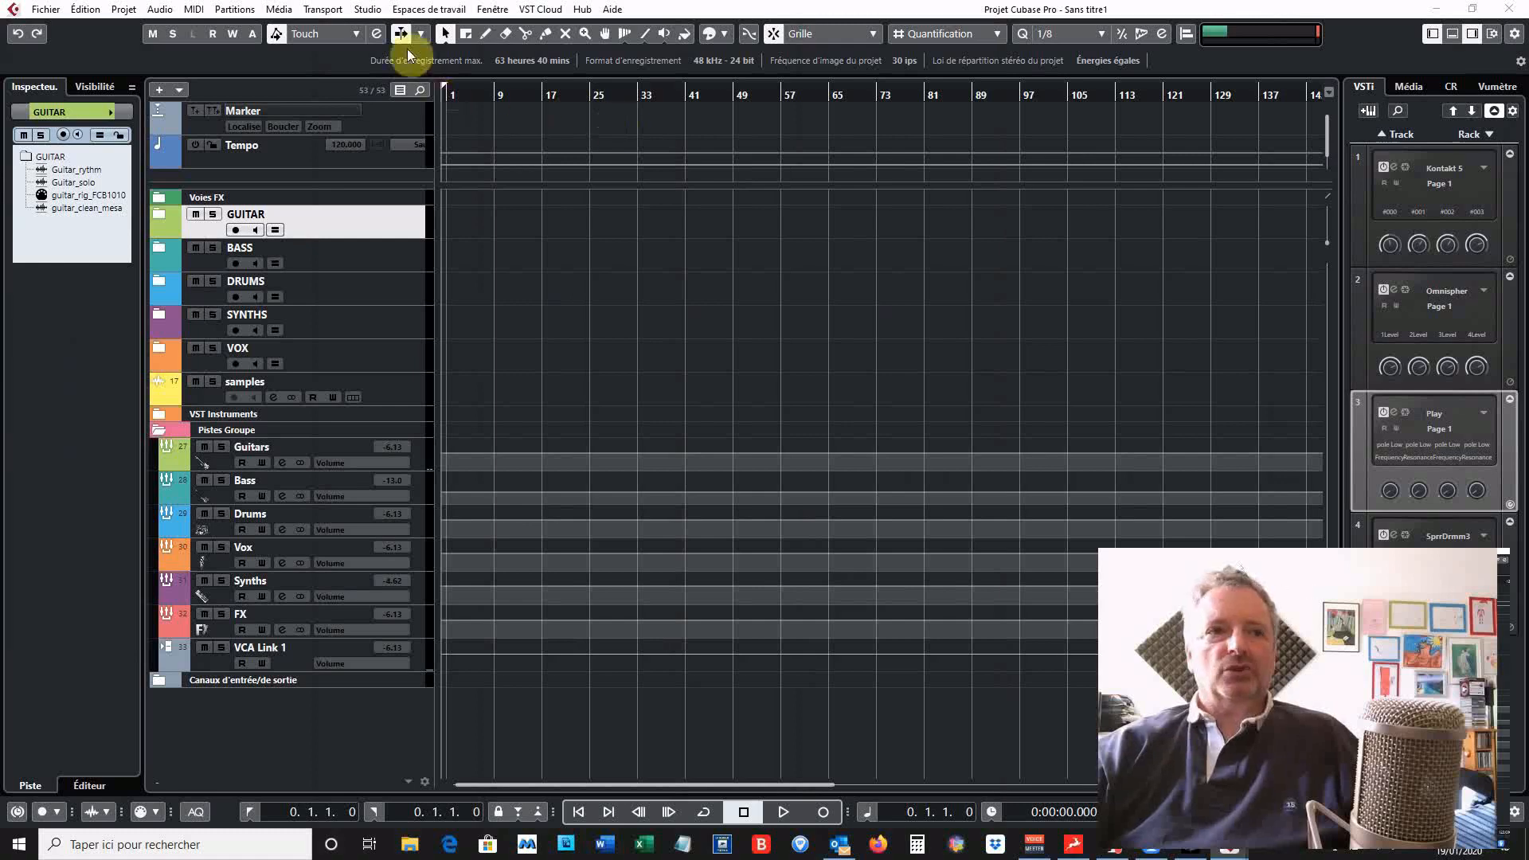
Open the audio connections and examine the input buses, including the device port choices for Pre_1073
{"action": "left_click", "coordinate": [368, 10]}
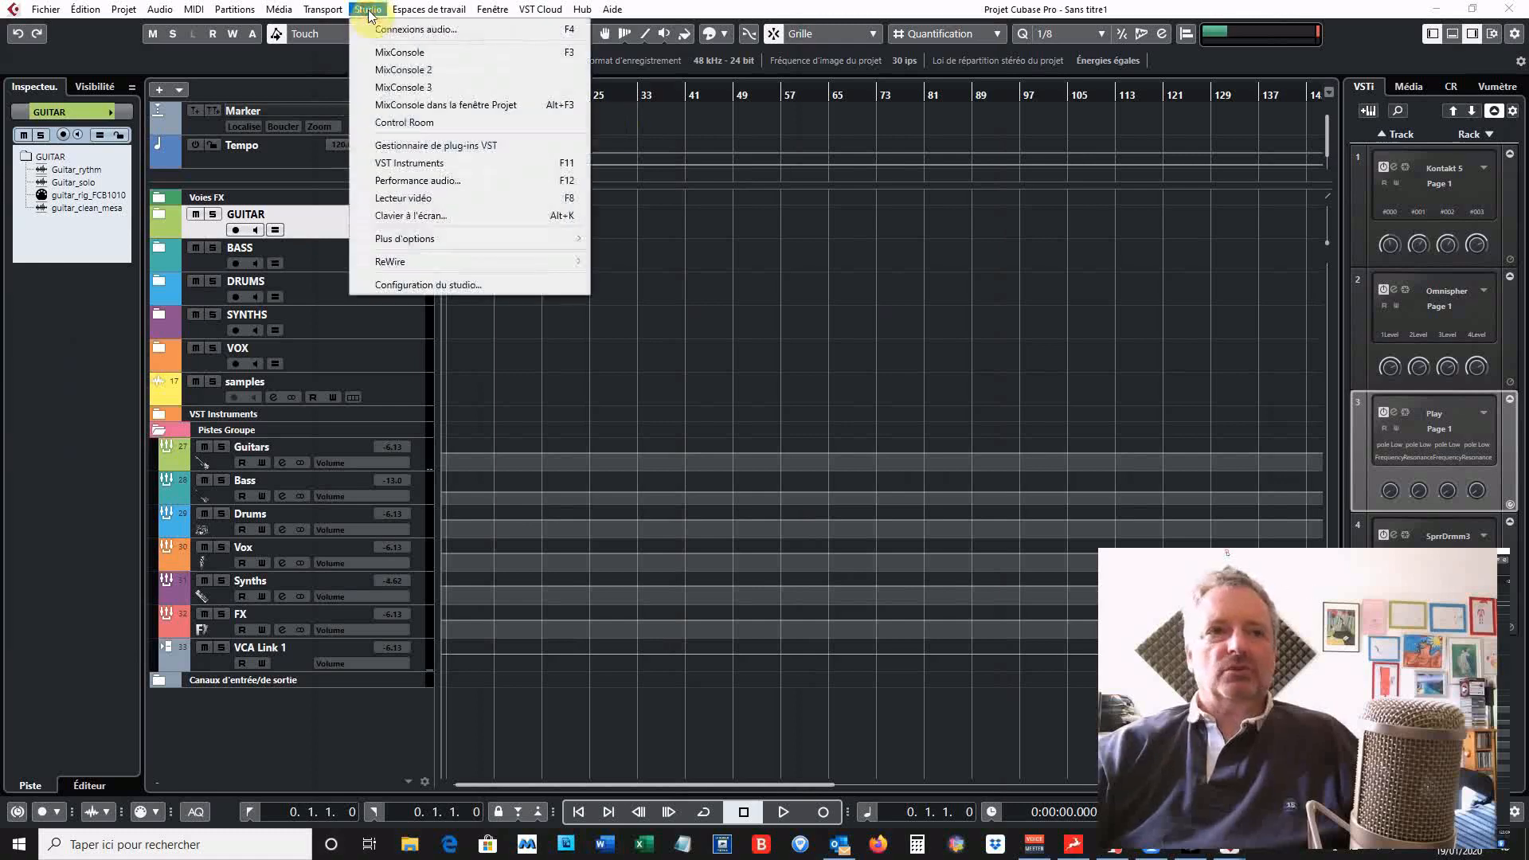
{"action": "left_click", "coordinate": [410, 32]}
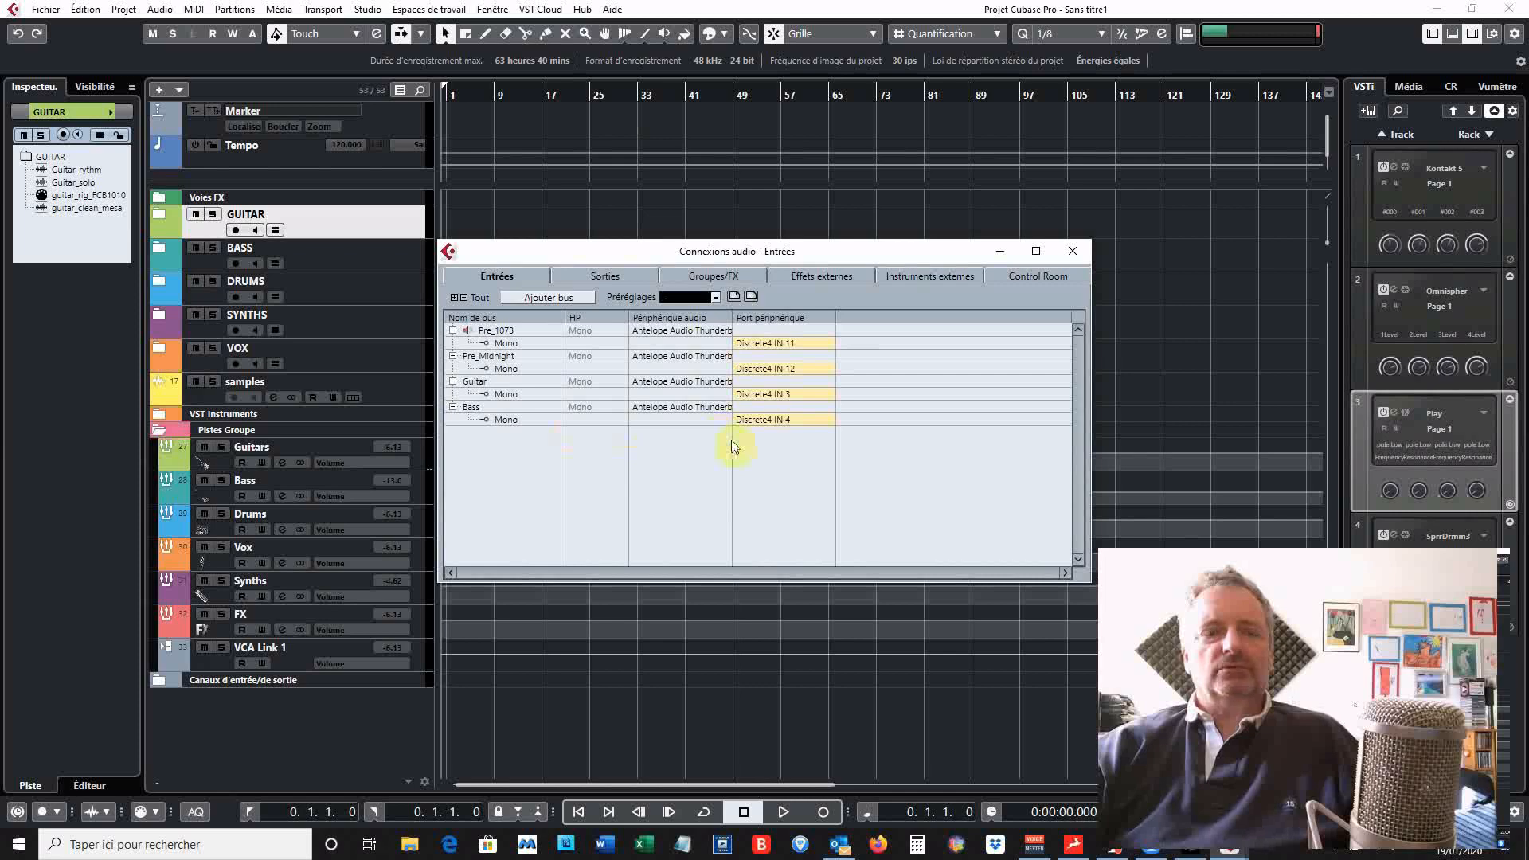
{"action": "left_click", "coordinate": [783, 346]}
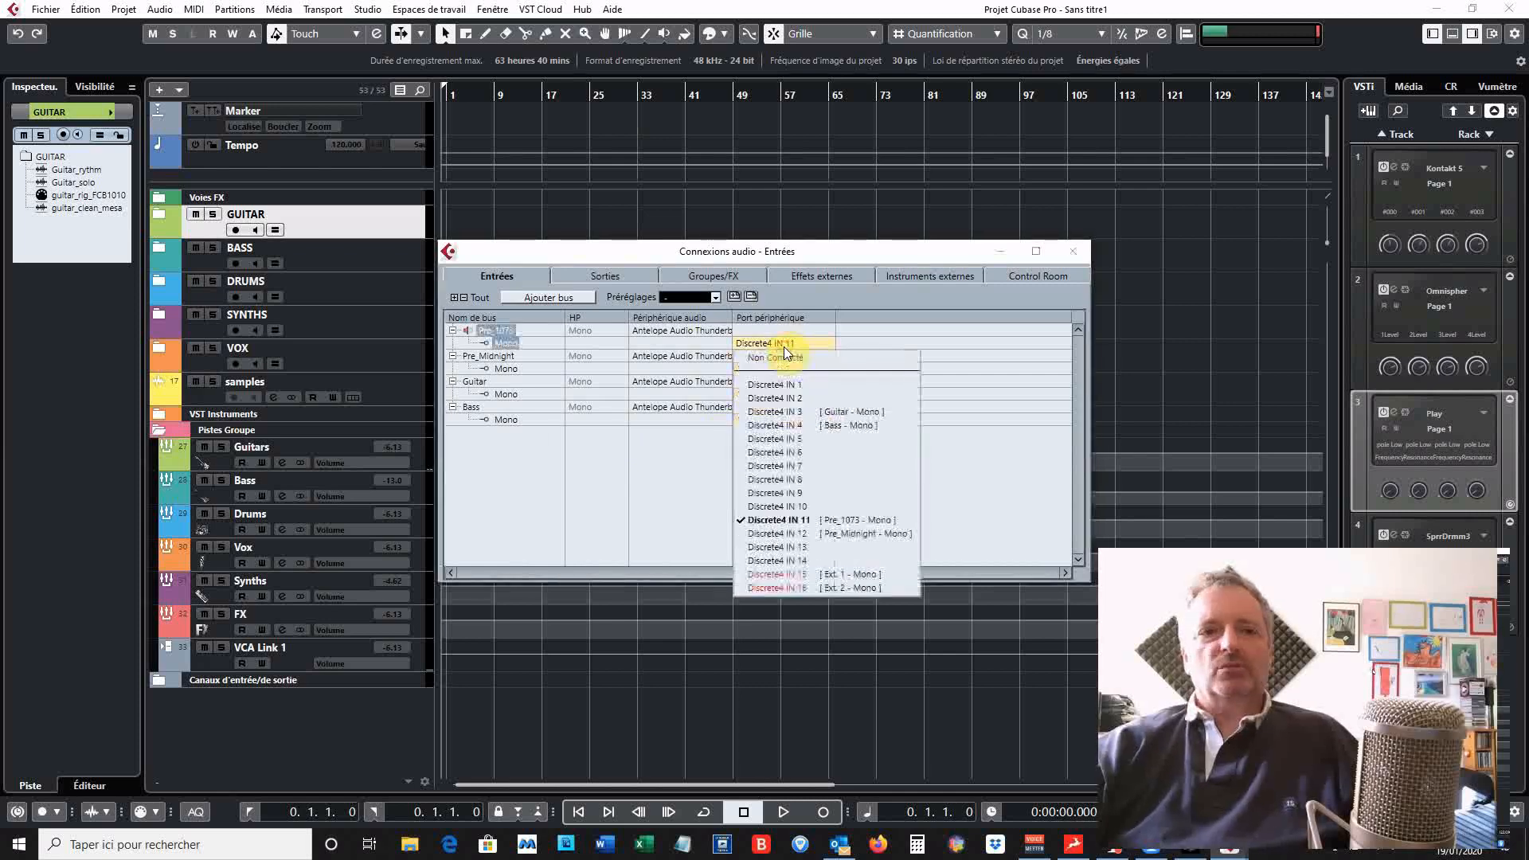
{"action": "left_click", "coordinate": [679, 477]}
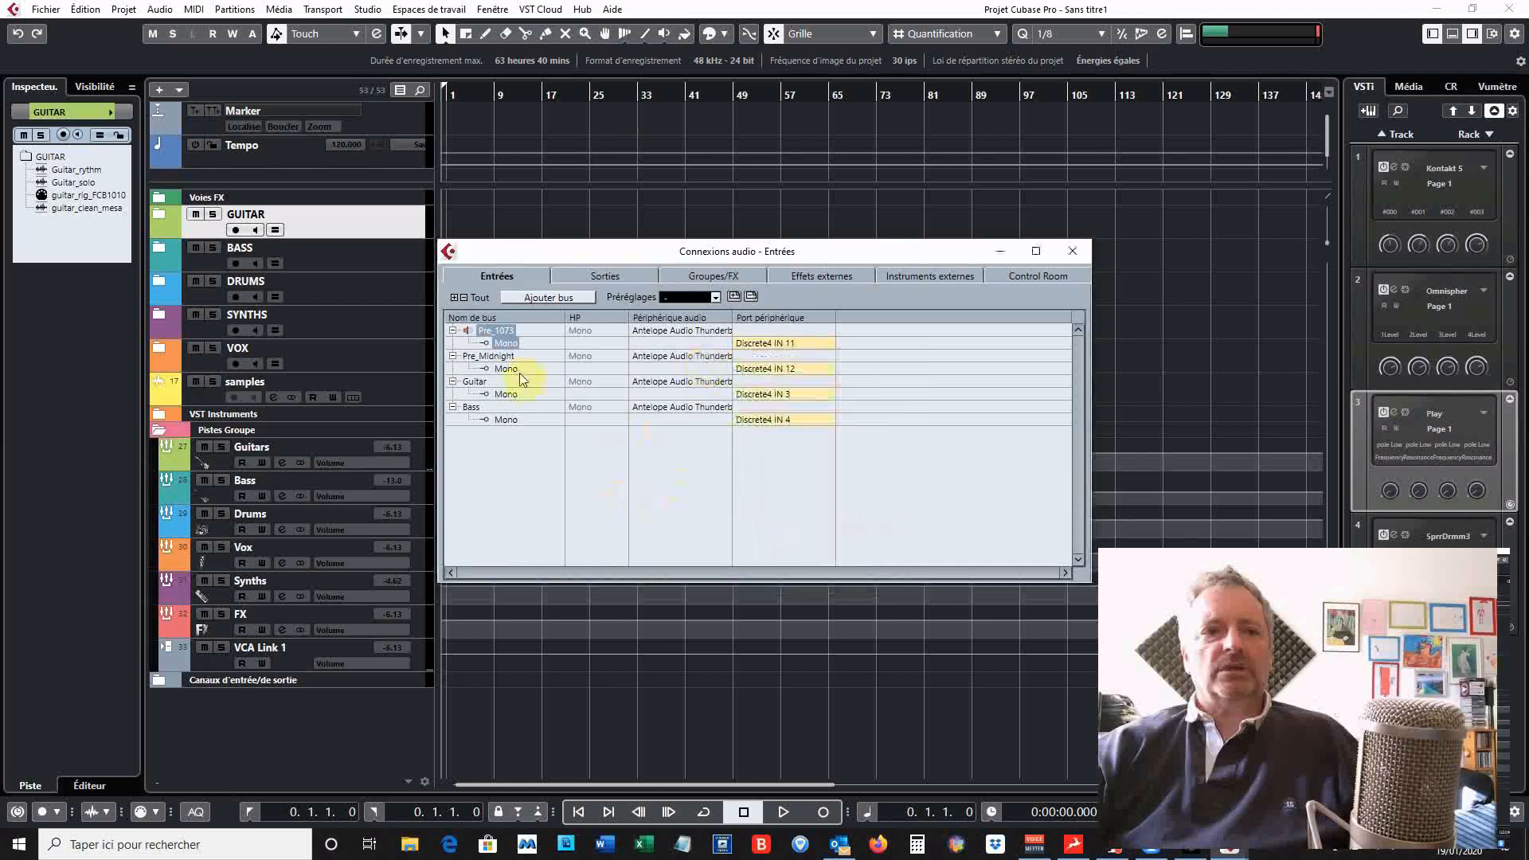
{"action": "left_click", "coordinate": [492, 355]}
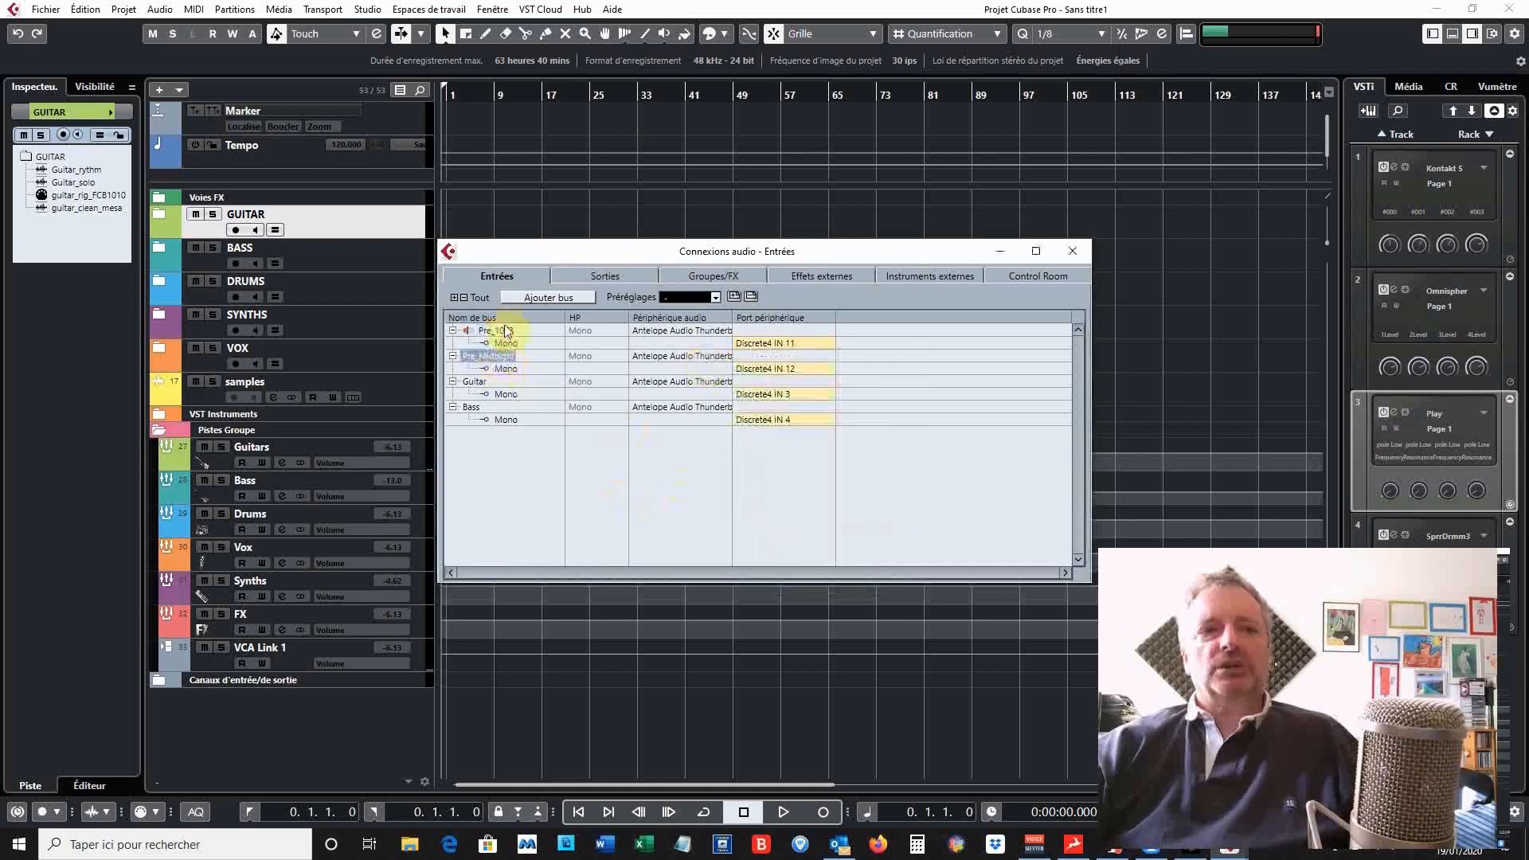
{"action": "left_click", "coordinate": [498, 330]}
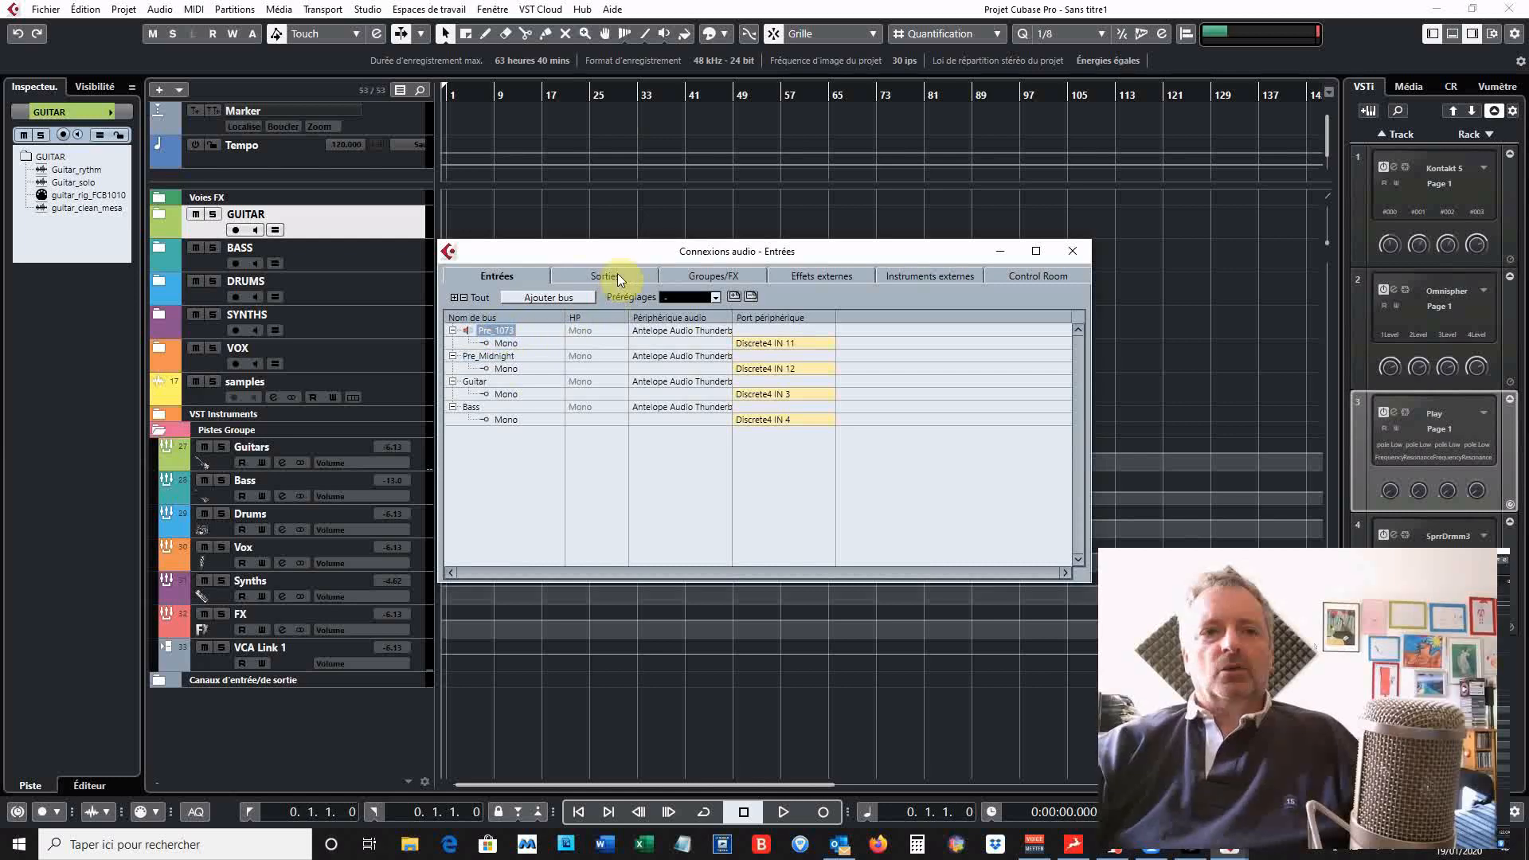
Review the Control Room channel assignments in the audio connections and close the window
{"action": "left_click", "coordinate": [1038, 278]}
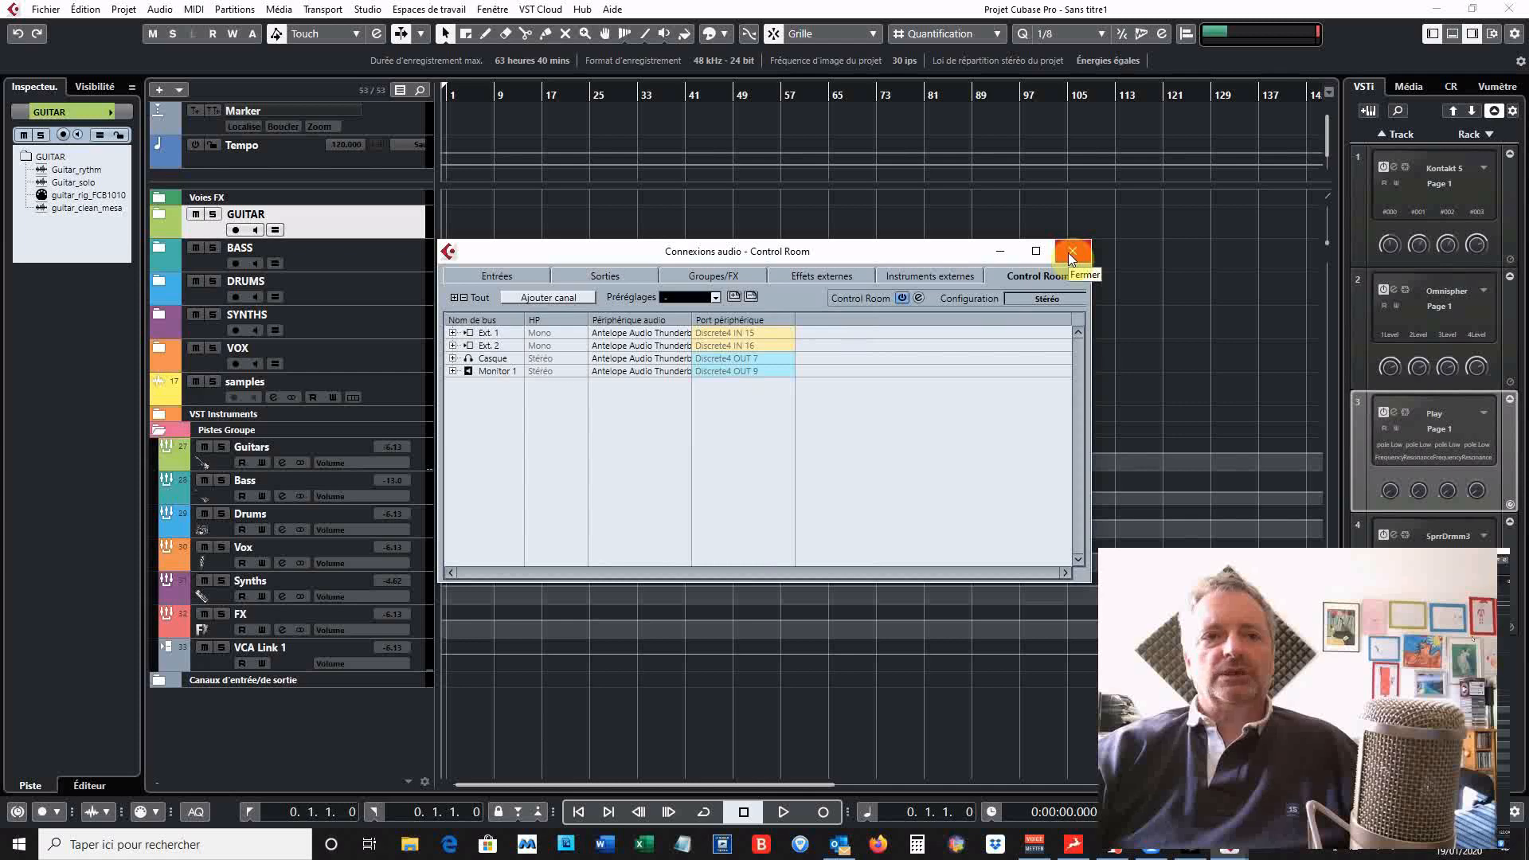
{"action": "left_click", "coordinate": [367, 9]}
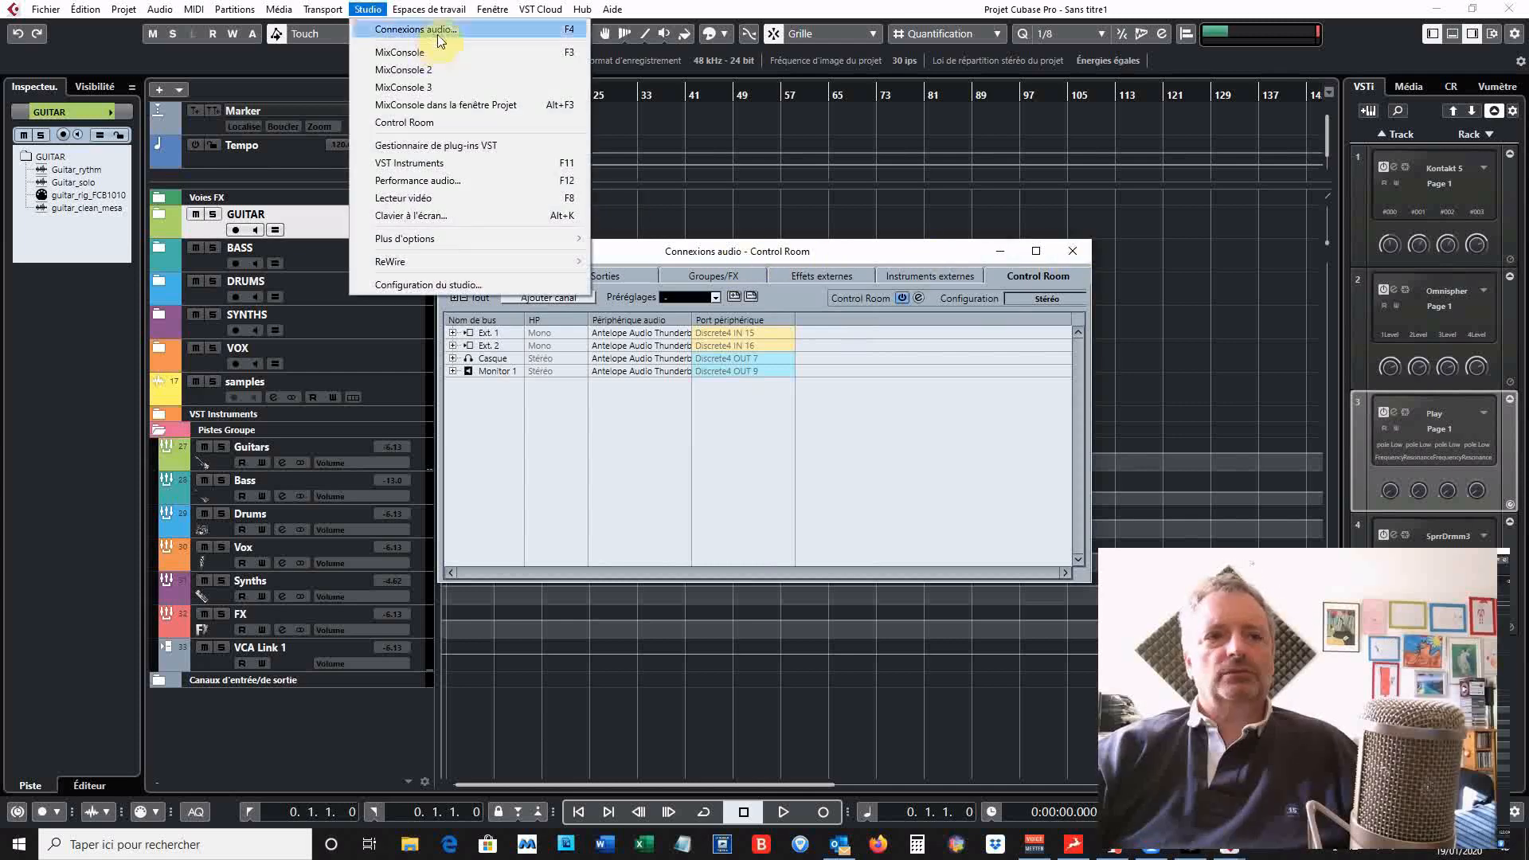
{"action": "left_click", "coordinate": [1072, 251]}
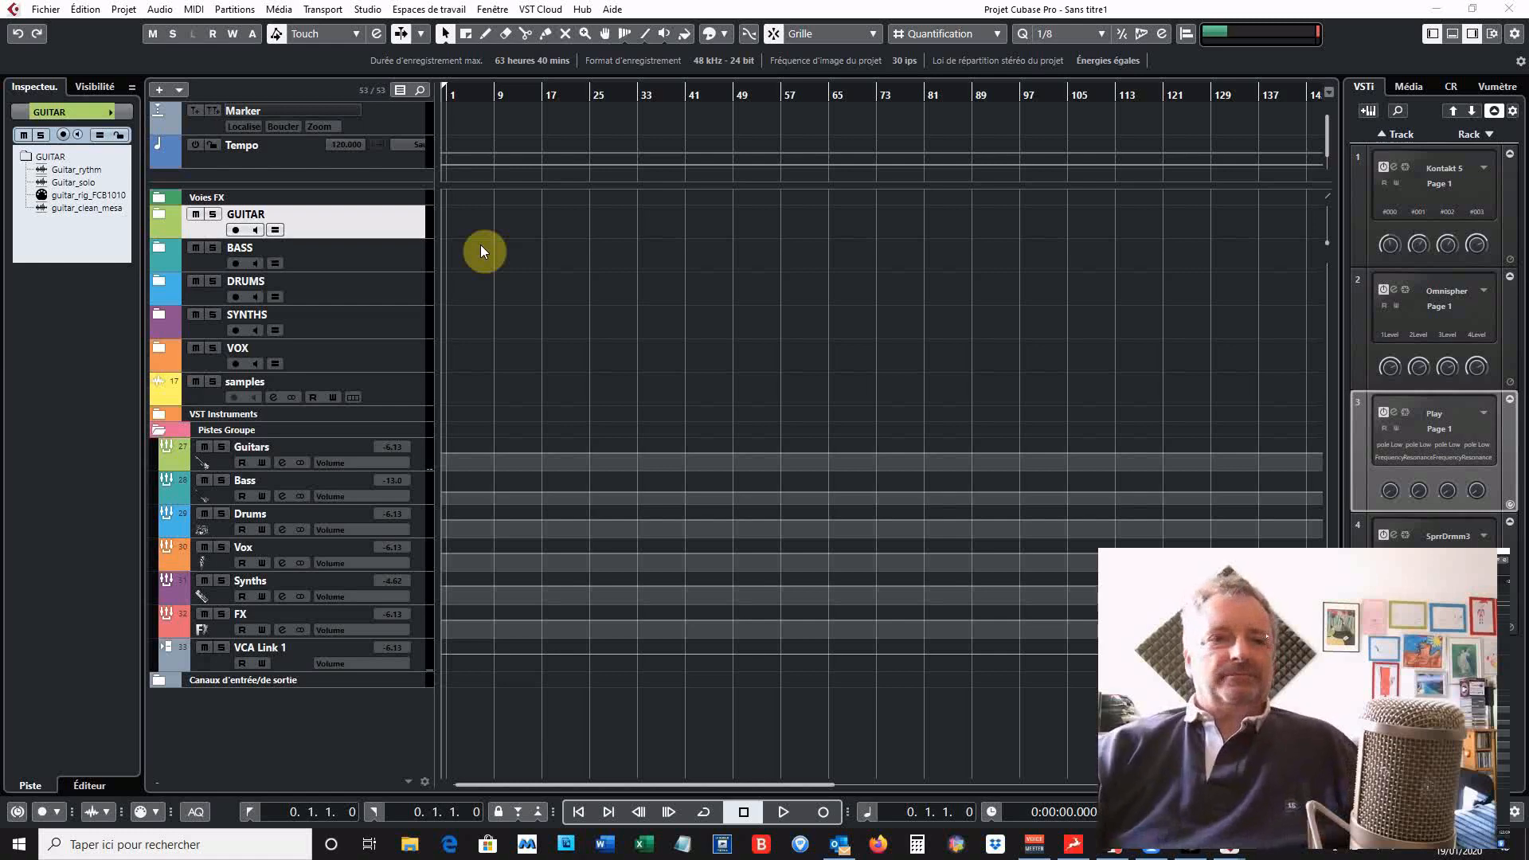
Examine the contents of the GUITAR folder, and inspect the BASS, DRUMS, SYNTHS, VOX and samples tracks in turn
{"action": "left_click", "coordinate": [156, 216]}
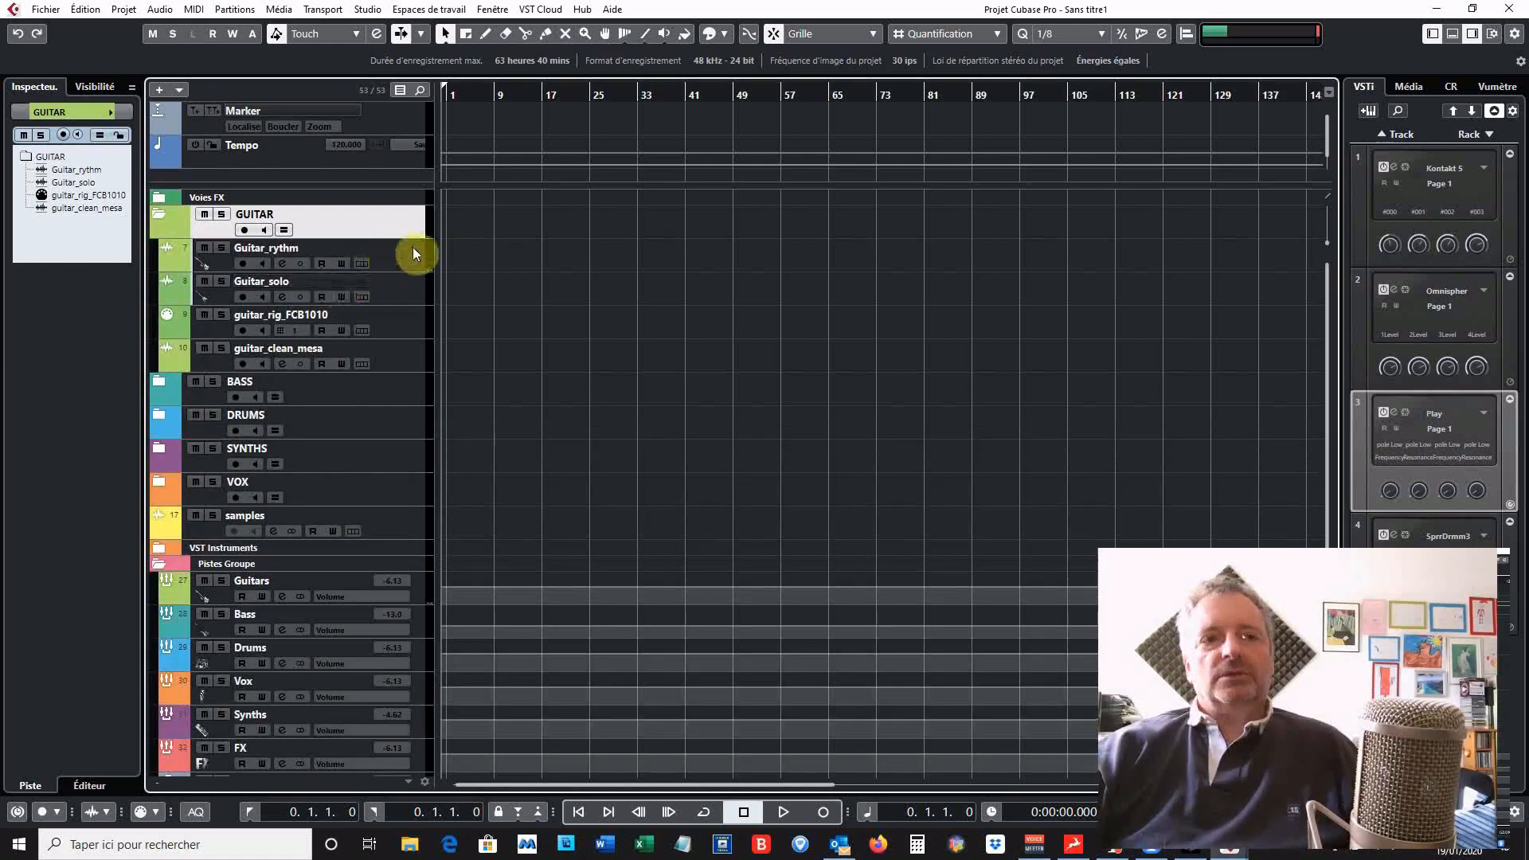
{"action": "left_click", "coordinate": [160, 213]}
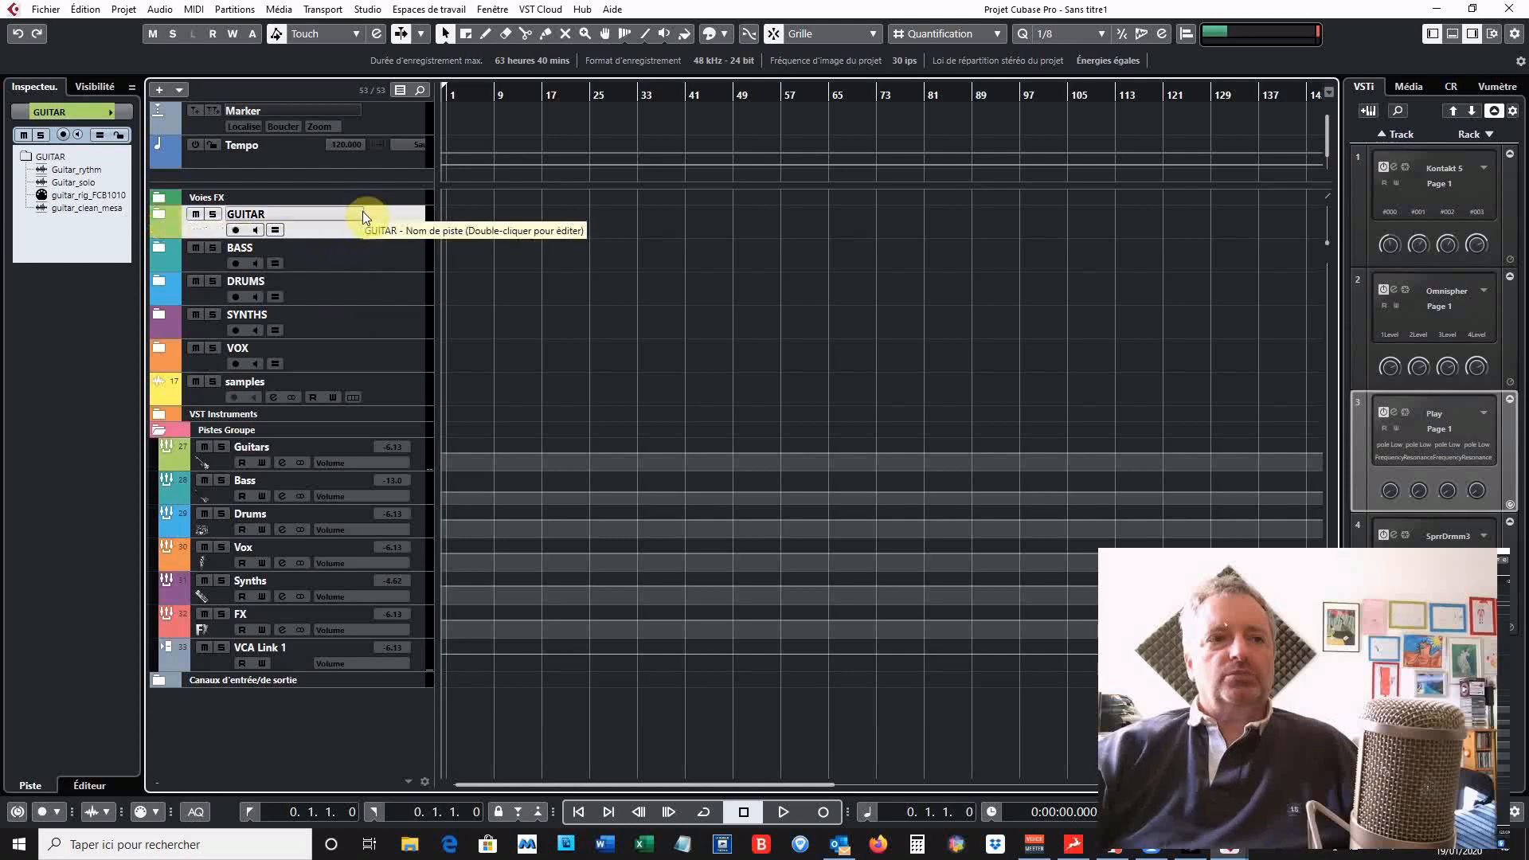
{"action": "left_click", "coordinate": [377, 265]}
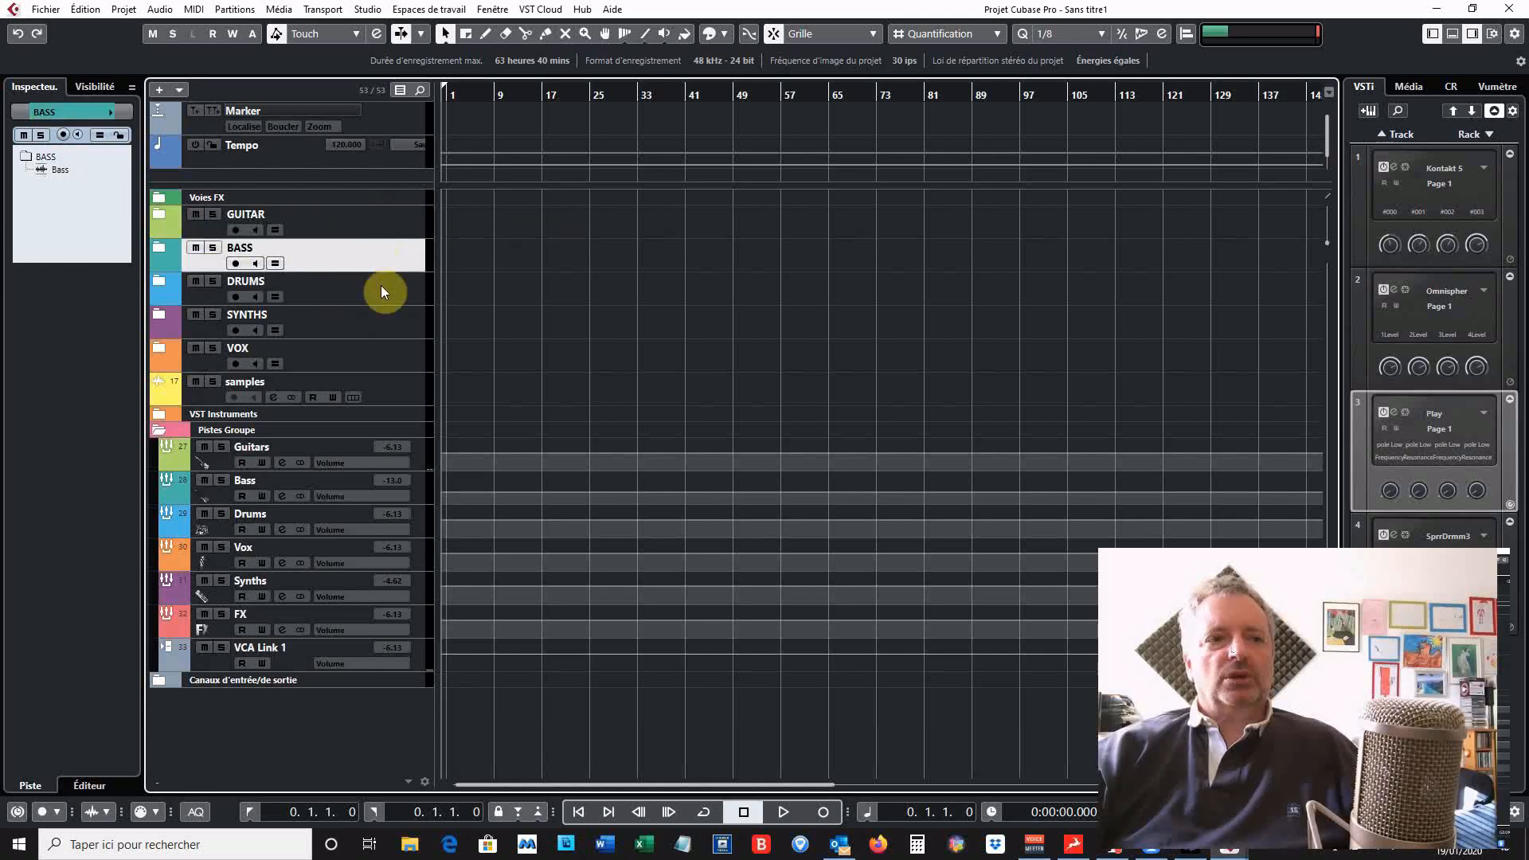
{"action": "left_click", "coordinate": [381, 285]}
{"action": "left_click", "coordinate": [376, 326]}
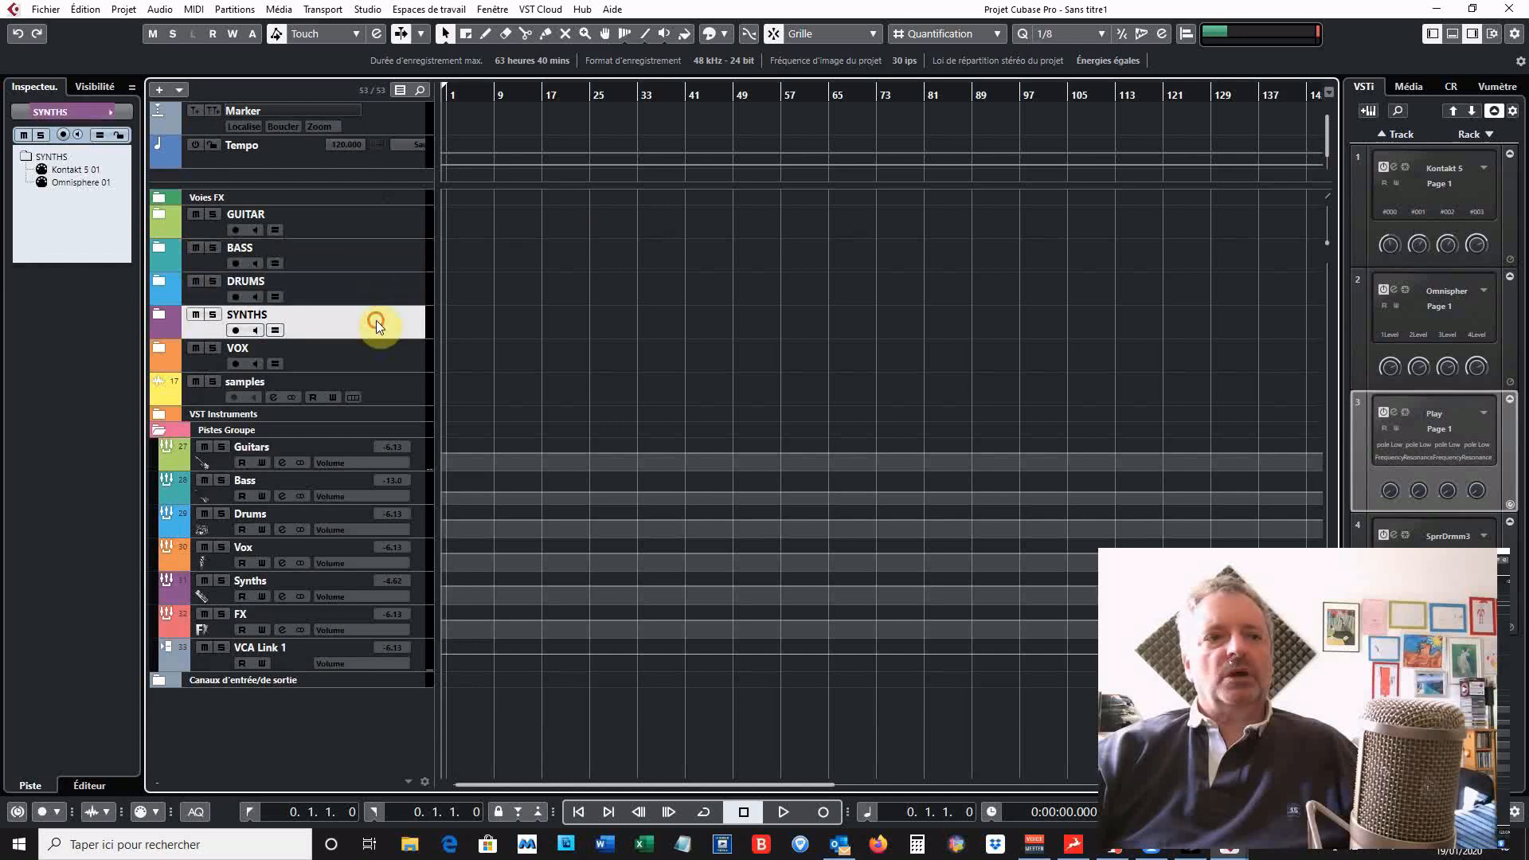
{"action": "left_click", "coordinate": [377, 358]}
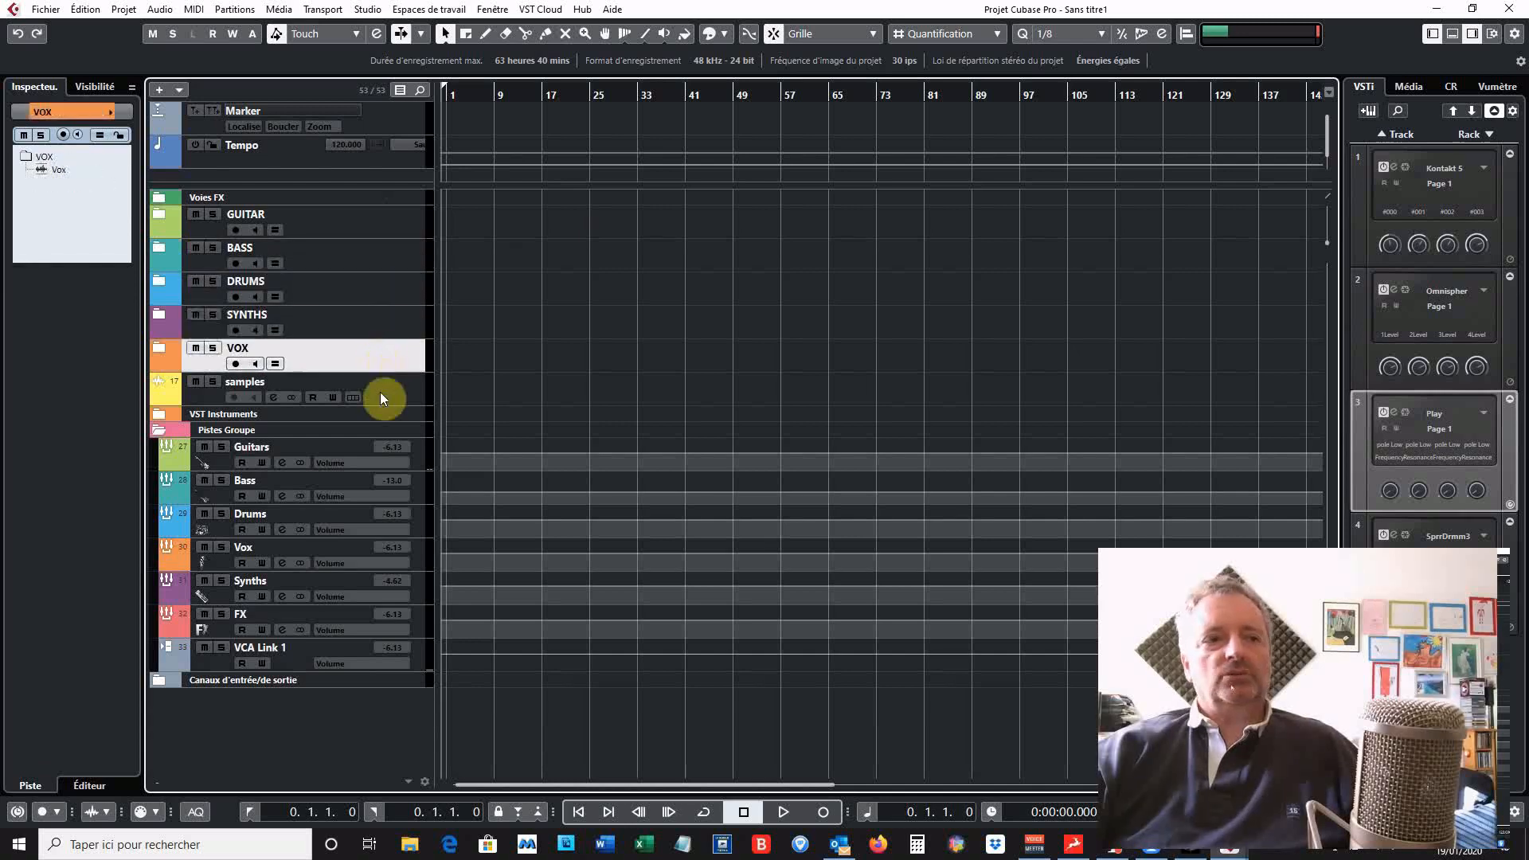
{"action": "left_click", "coordinate": [403, 393]}
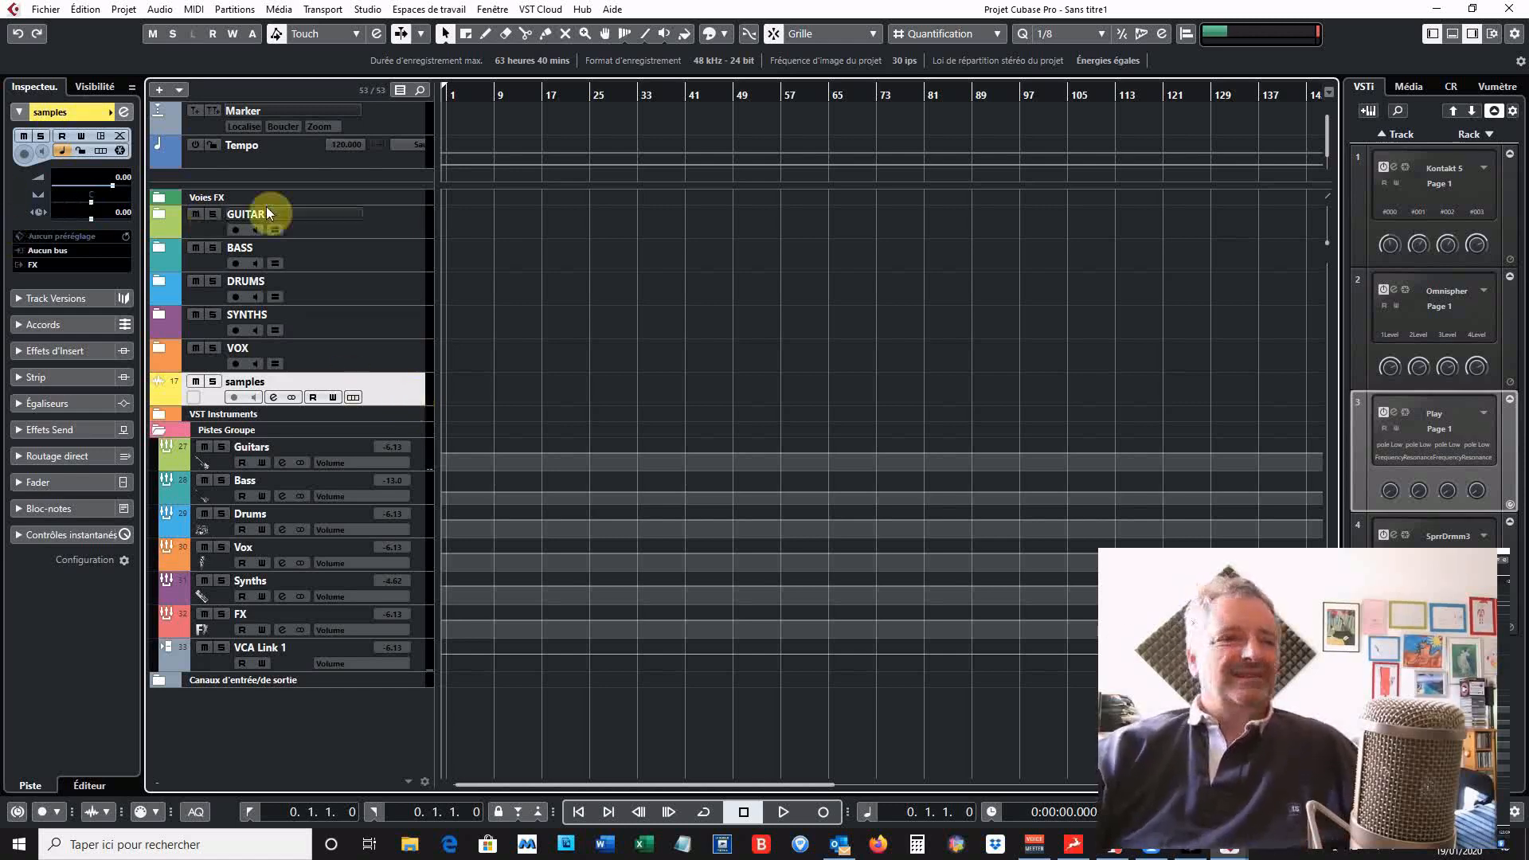
Expand the Voies FX folder and go through its effect channels from FX 1-LexConcertHall to FX 6-CompNY
{"action": "left_click", "coordinate": [161, 199]}
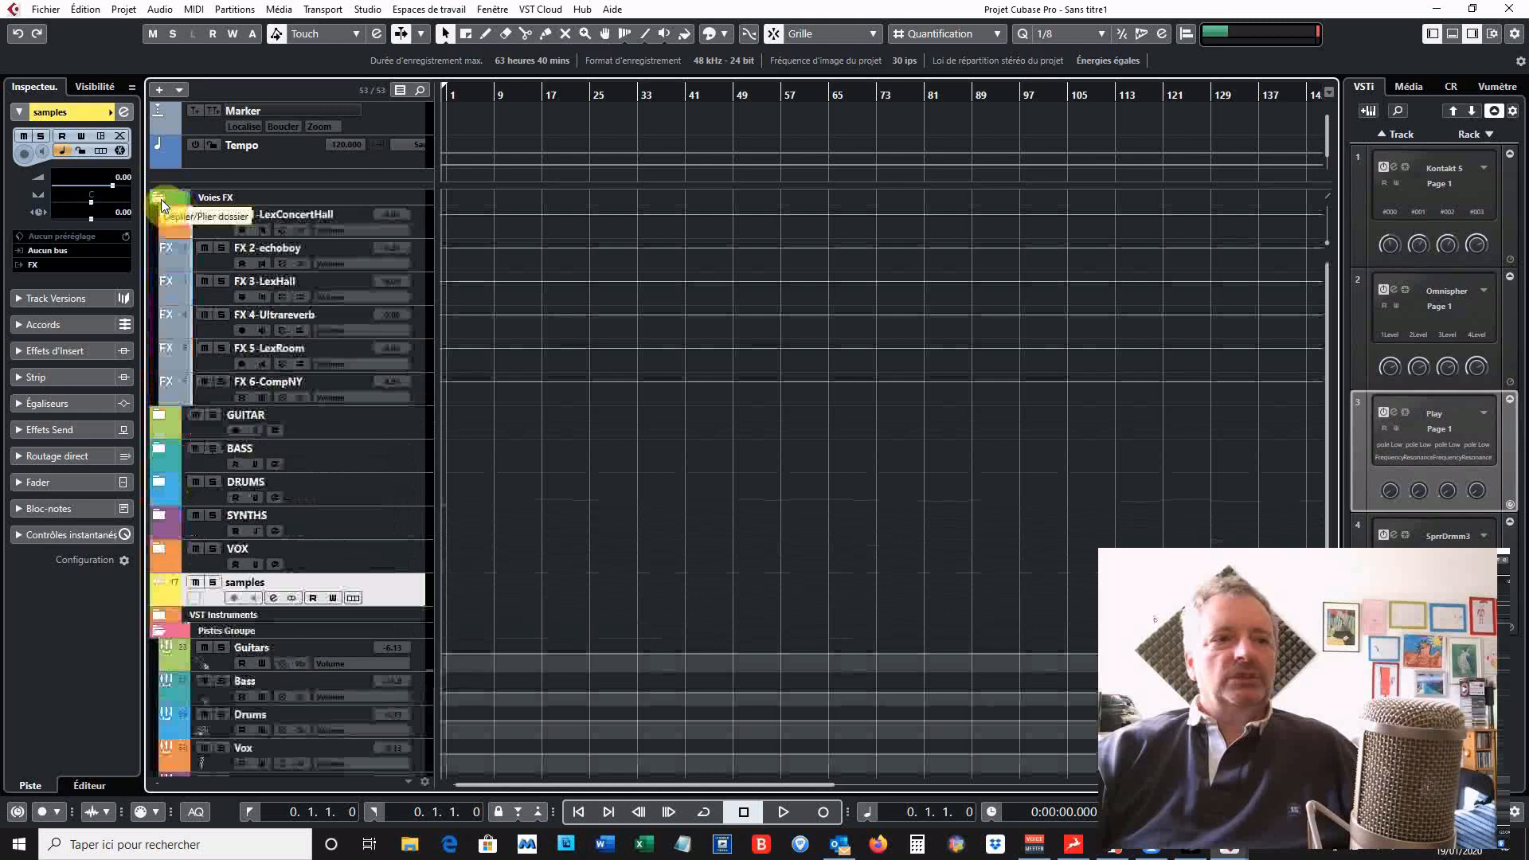
{"action": "left_click", "coordinate": [221, 228]}
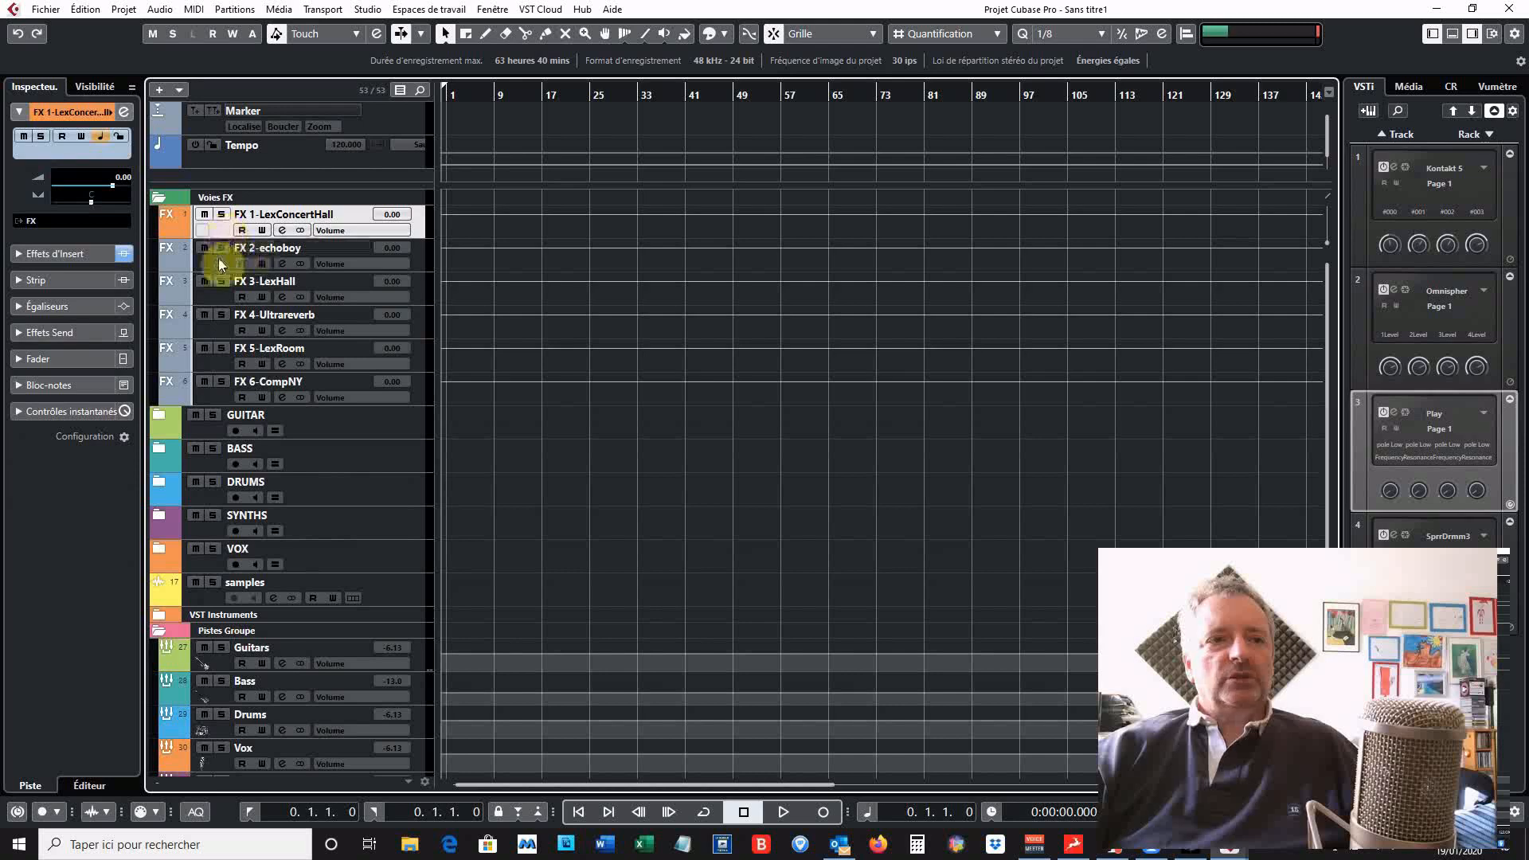
{"action": "left_click", "coordinate": [219, 266]}
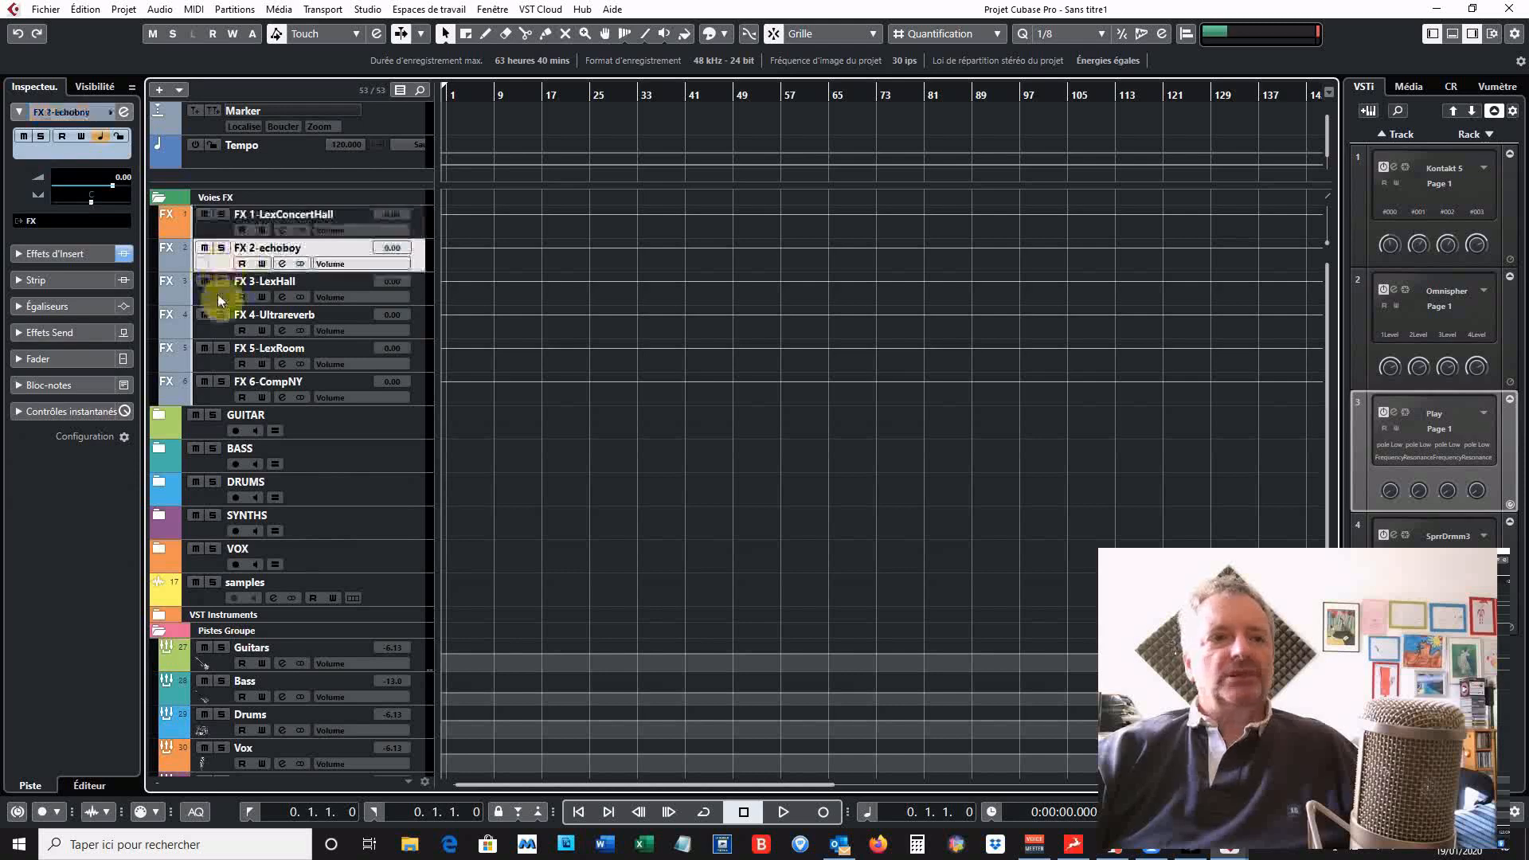
{"action": "left_click", "coordinate": [217, 294]}
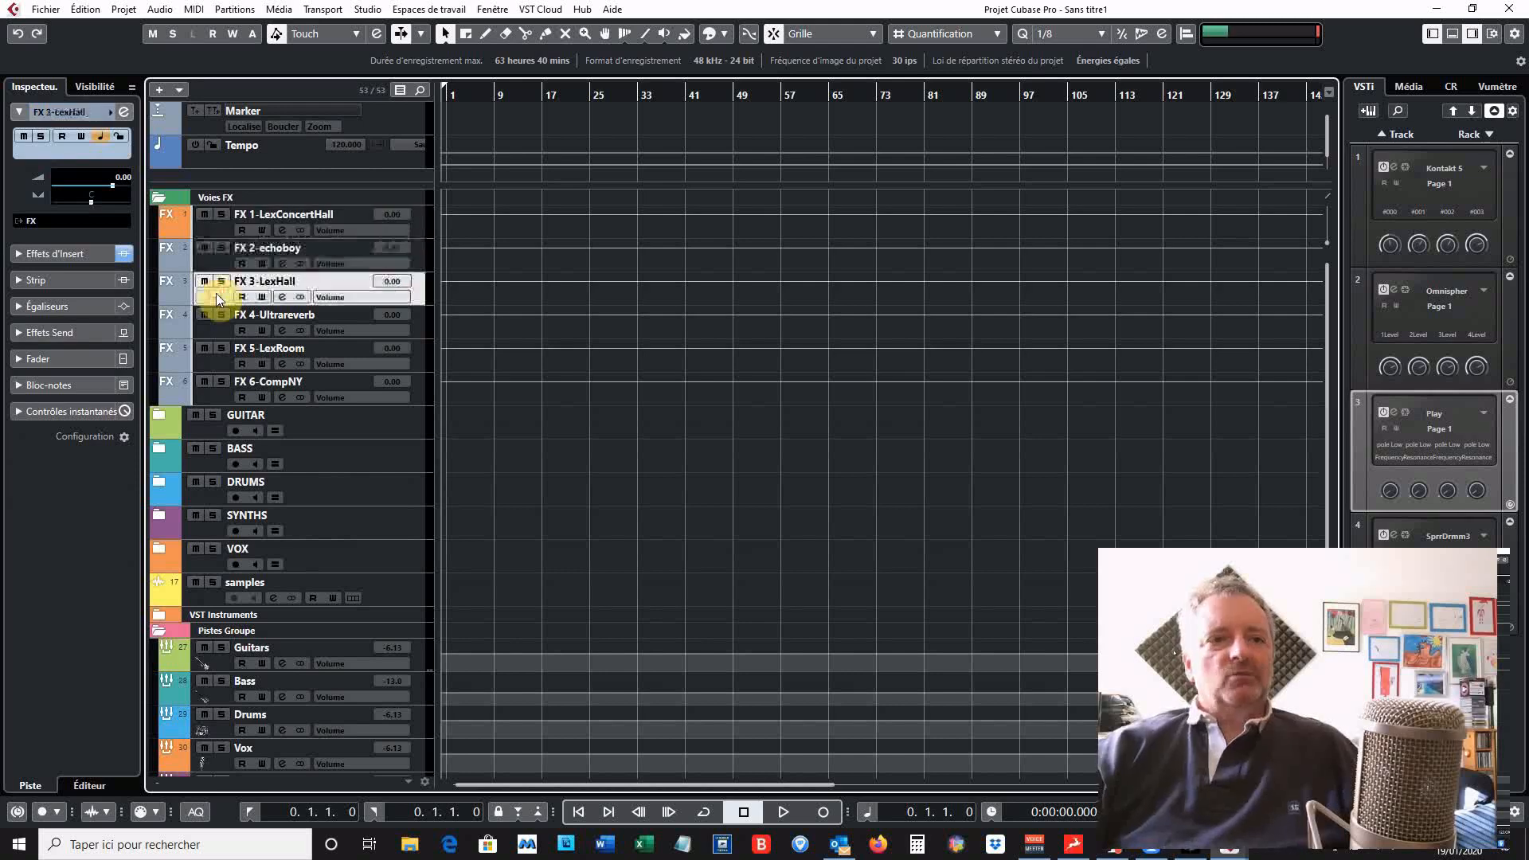
{"action": "left_click", "coordinate": [212, 329]}
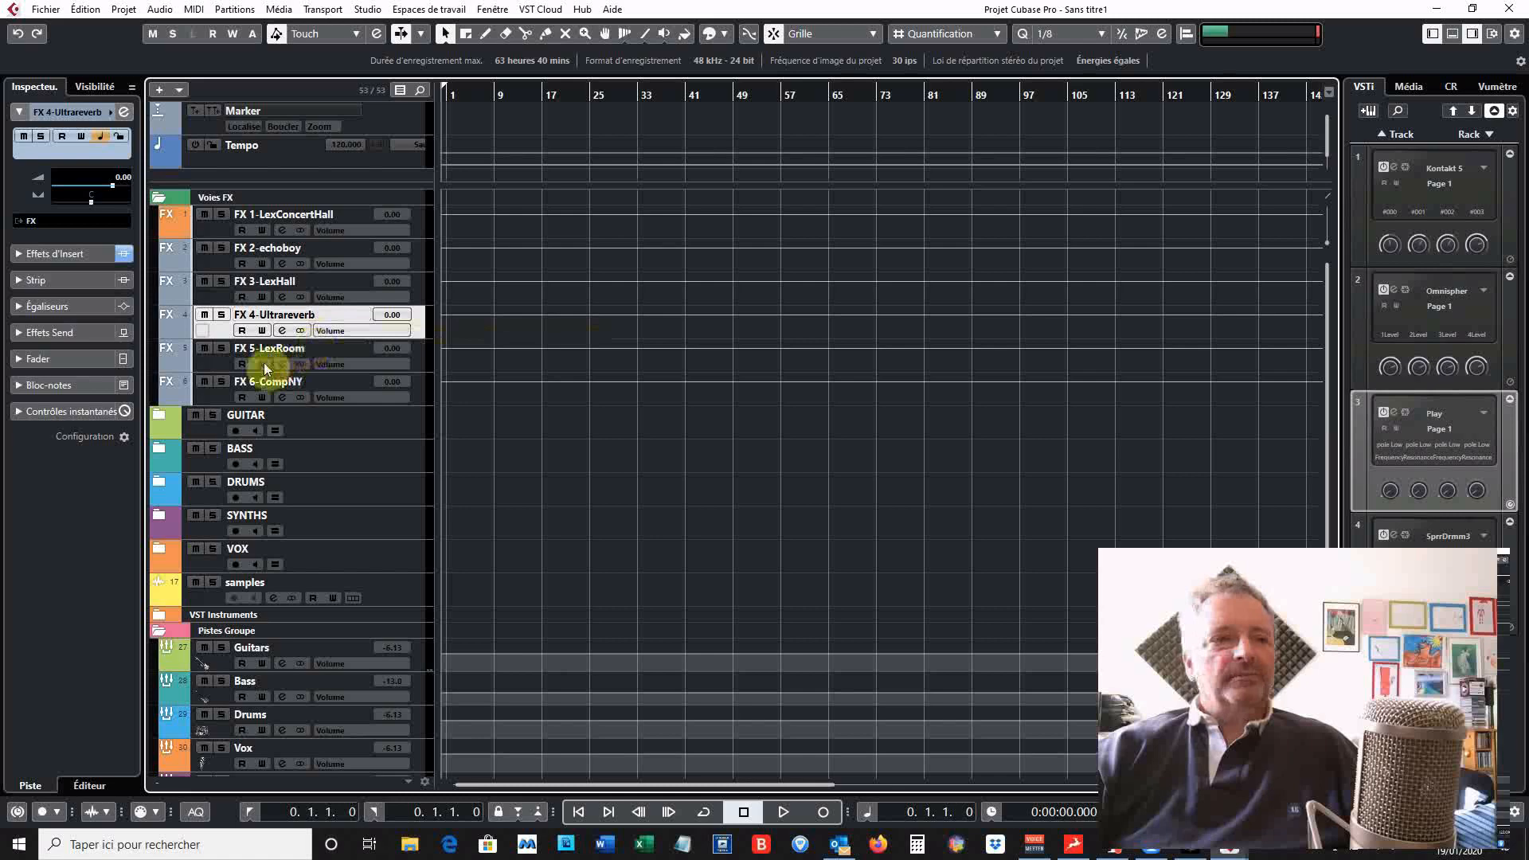
{"action": "left_click", "coordinate": [211, 393]}
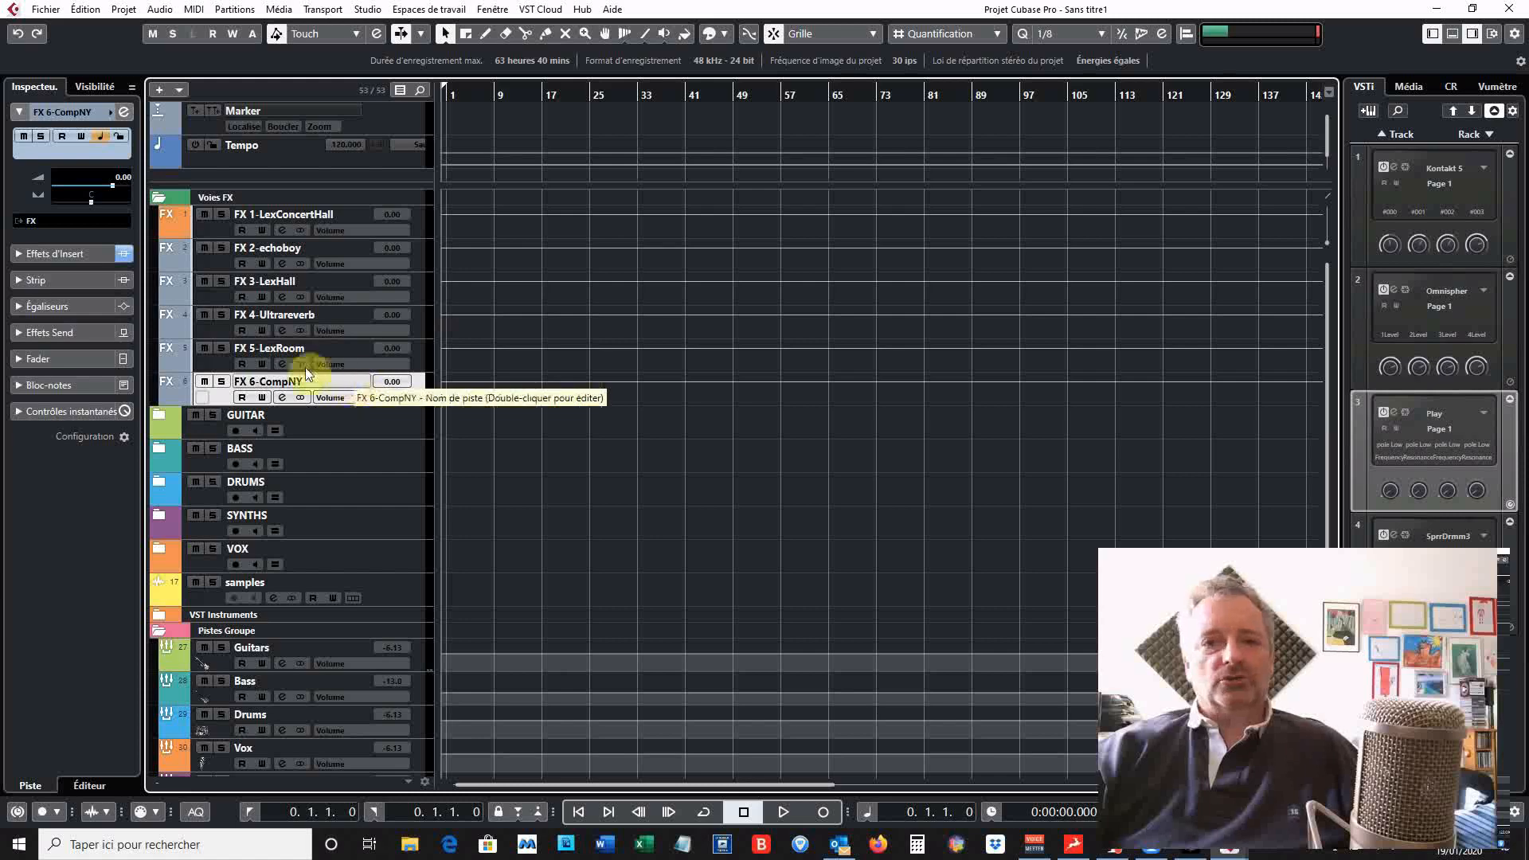
Inspect the insert effects of FX 1-LexConcertHall, FX 4-Ultrareverb and FX 2-echoboy, and collapse the Voies FX folder
{"action": "left_click", "coordinate": [217, 227]}
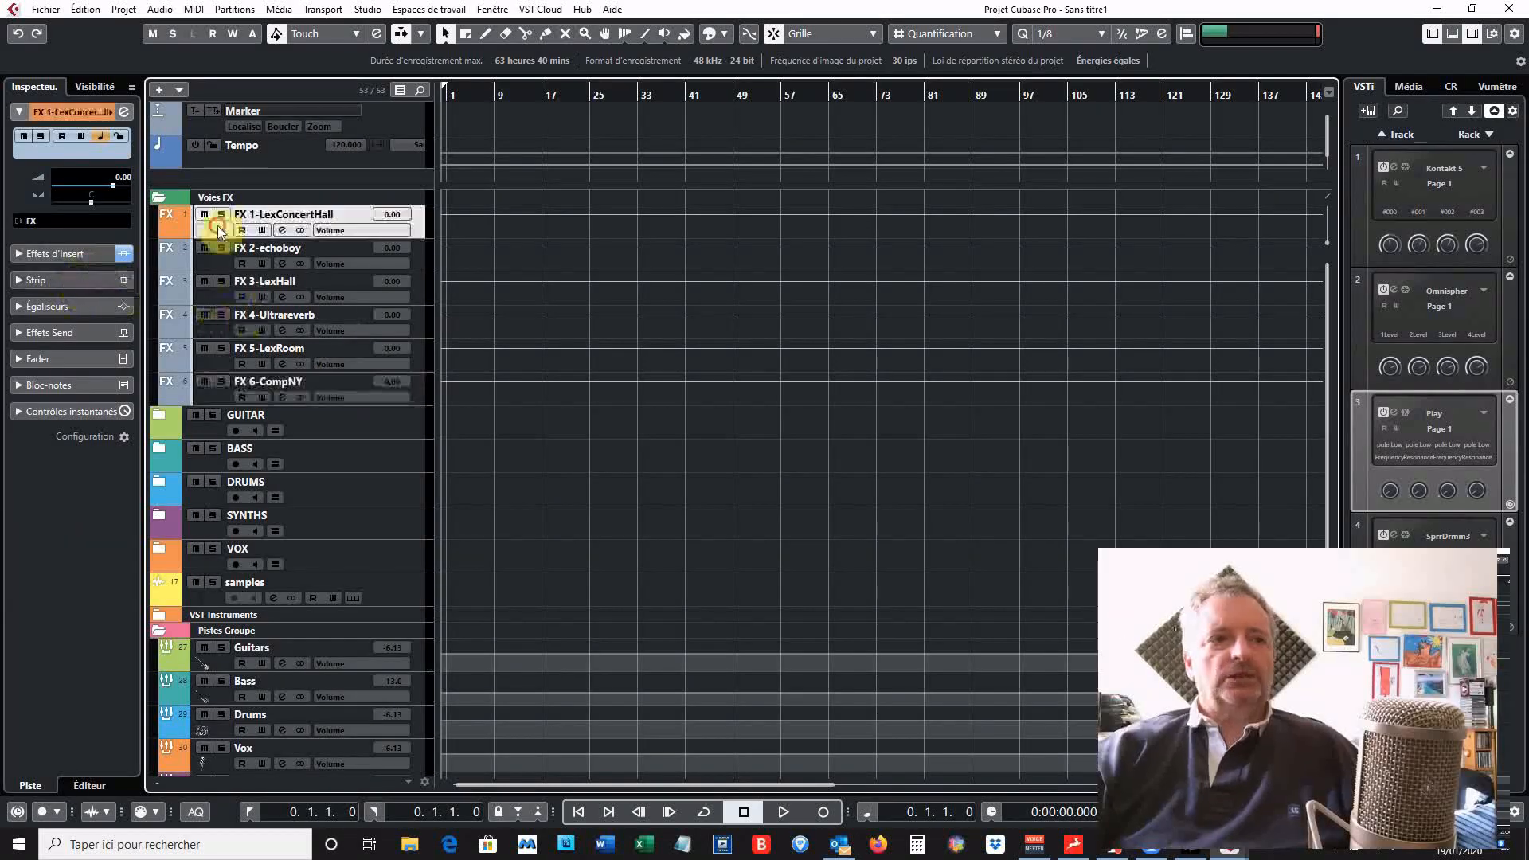
{"action": "left_click", "coordinate": [95, 255]}
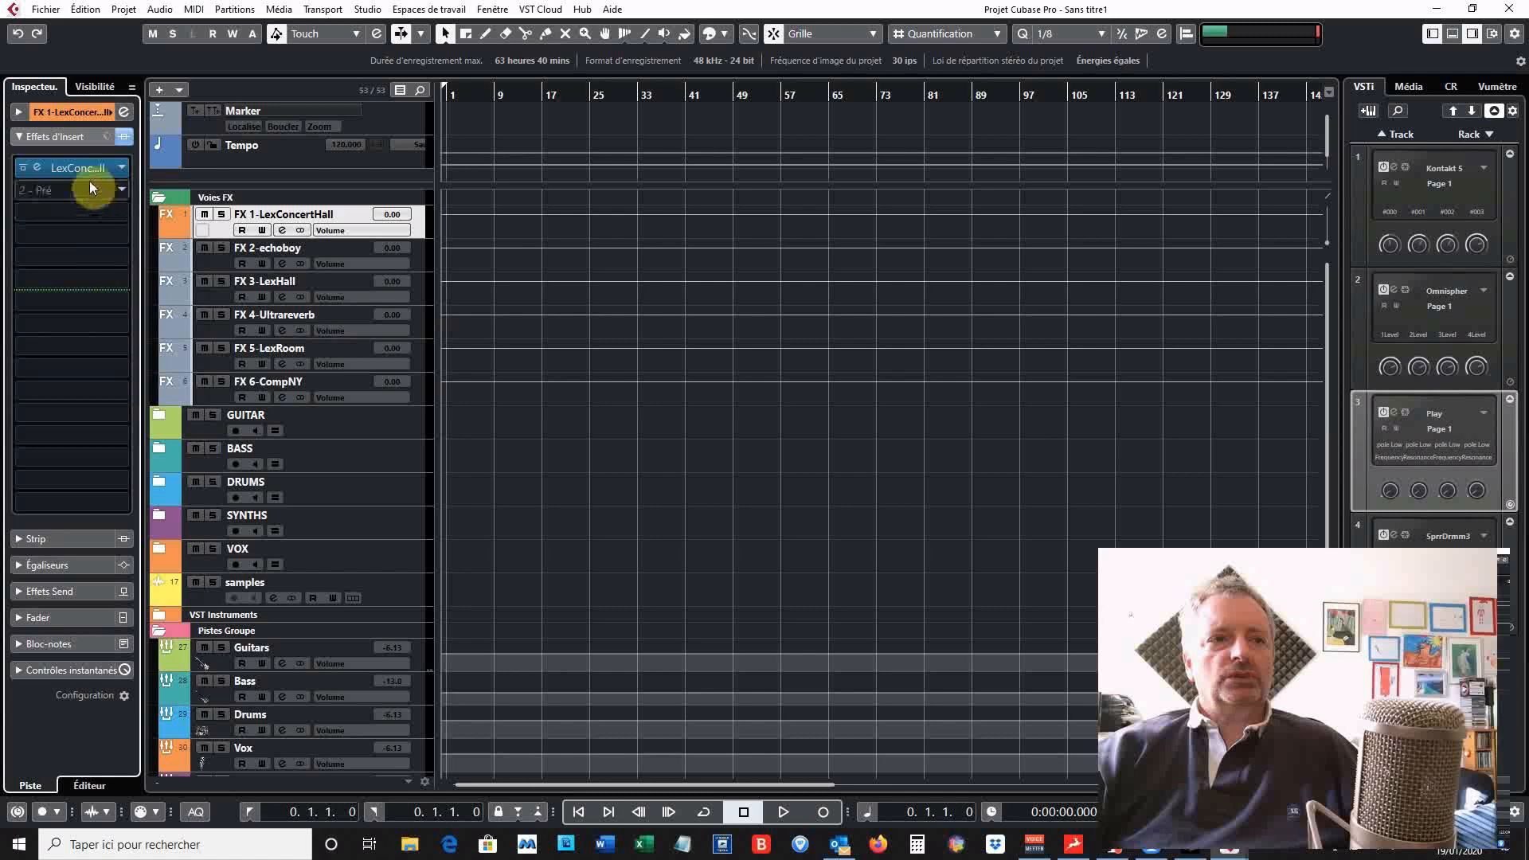
{"action": "left_click", "coordinate": [208, 324]}
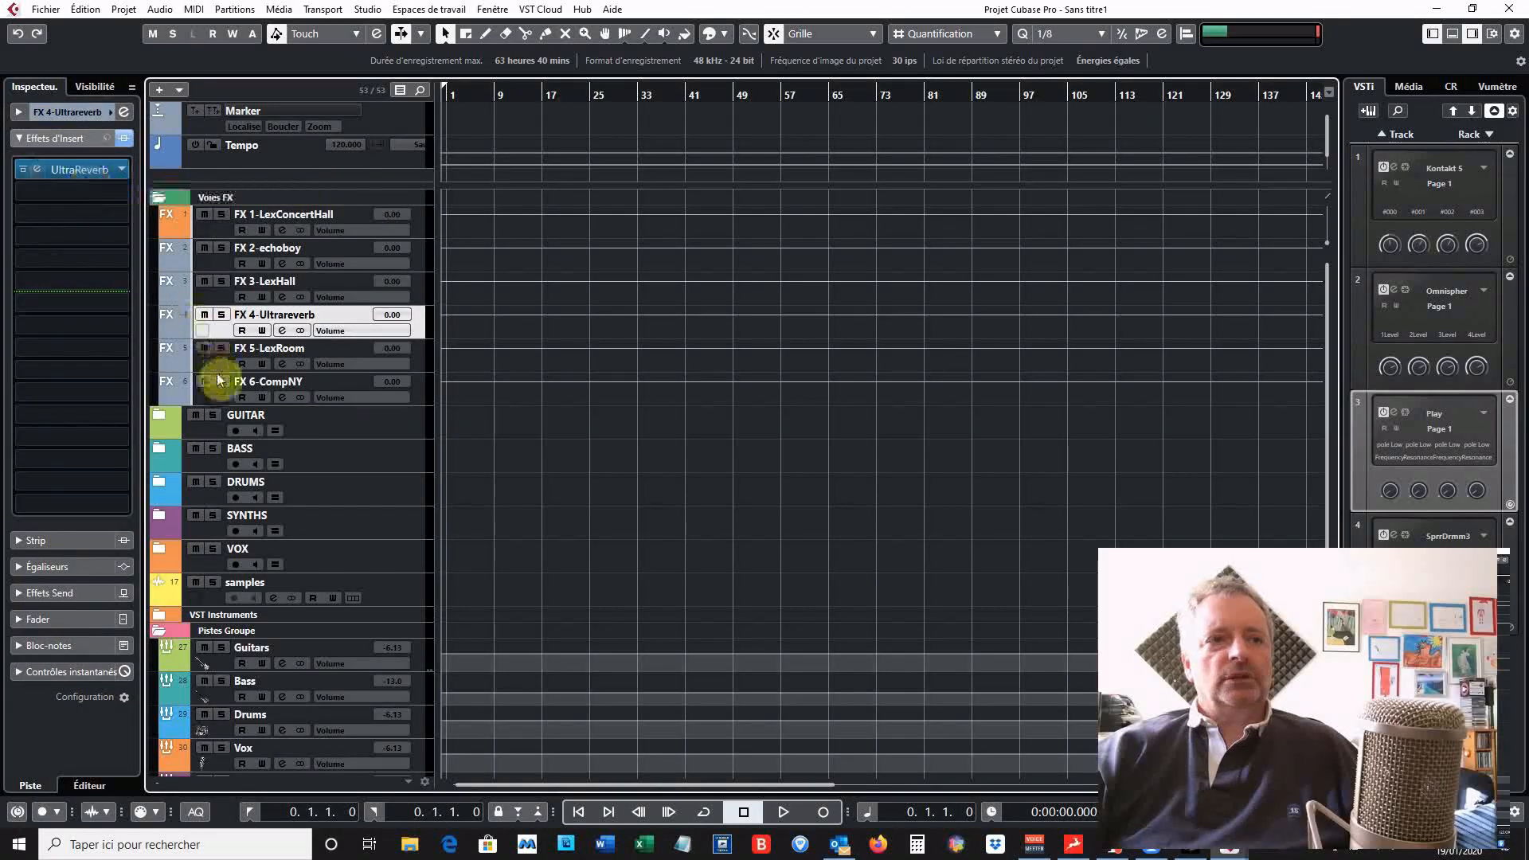
{"action": "left_click", "coordinate": [217, 261]}
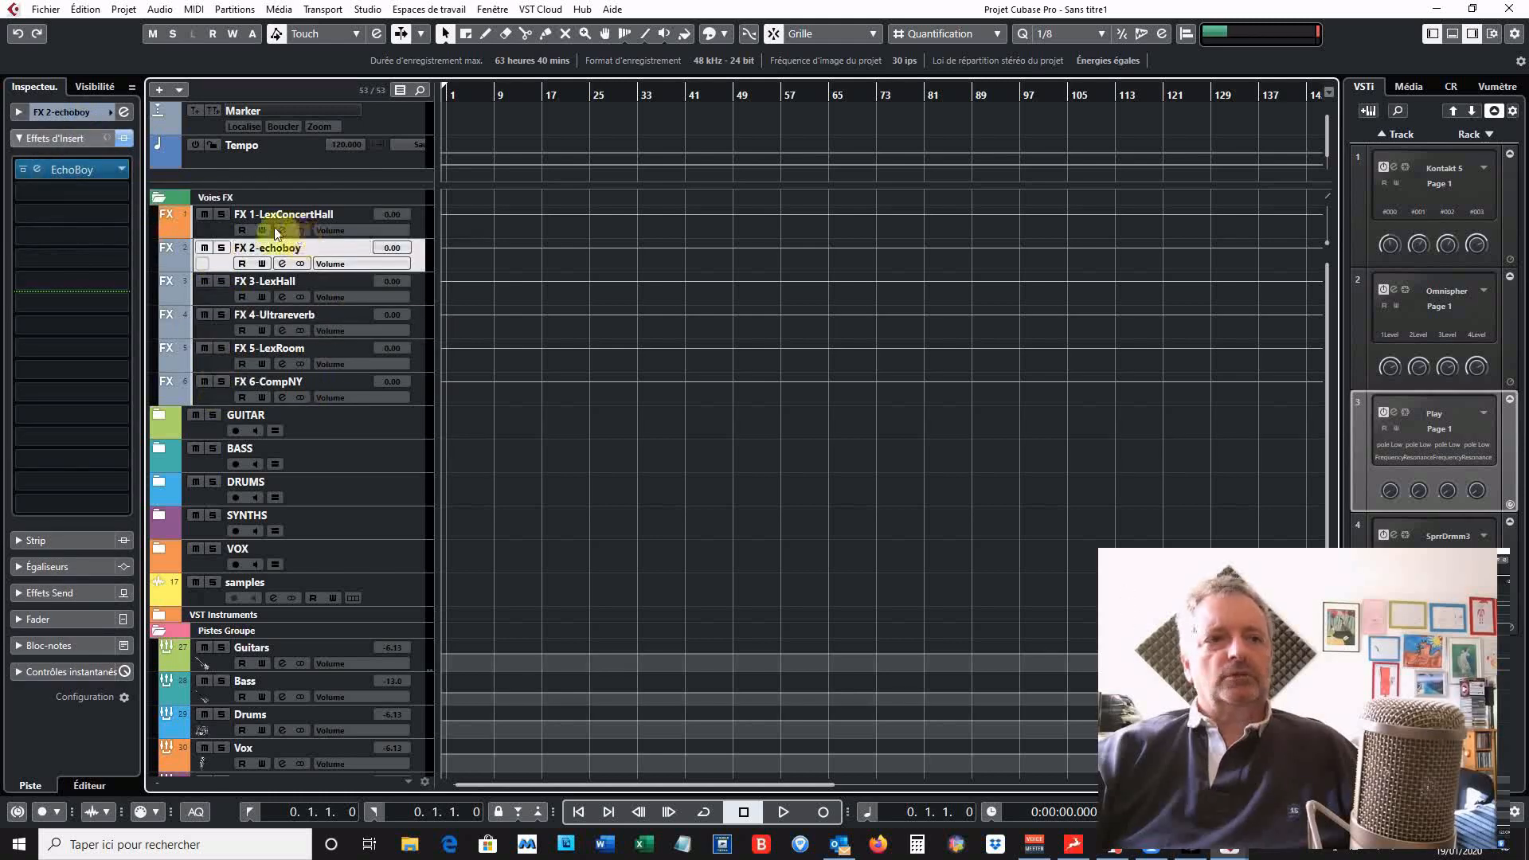
{"action": "left_click", "coordinate": [216, 229]}
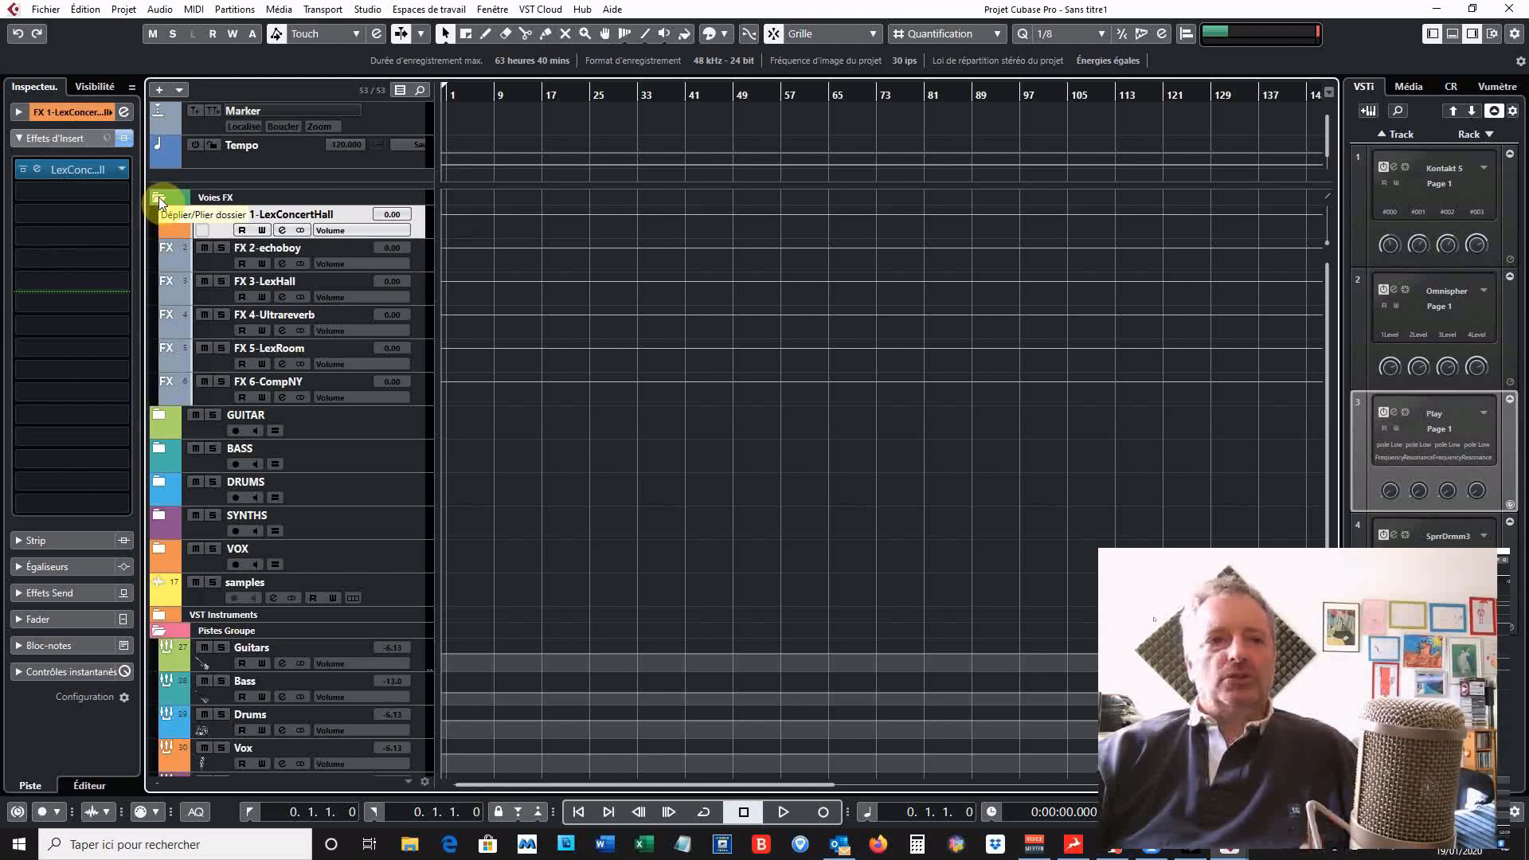
{"action": "left_click", "coordinate": [159, 197]}
{"action": "left_click", "coordinate": [159, 197]}
{"action": "left_click", "coordinate": [159, 198]}
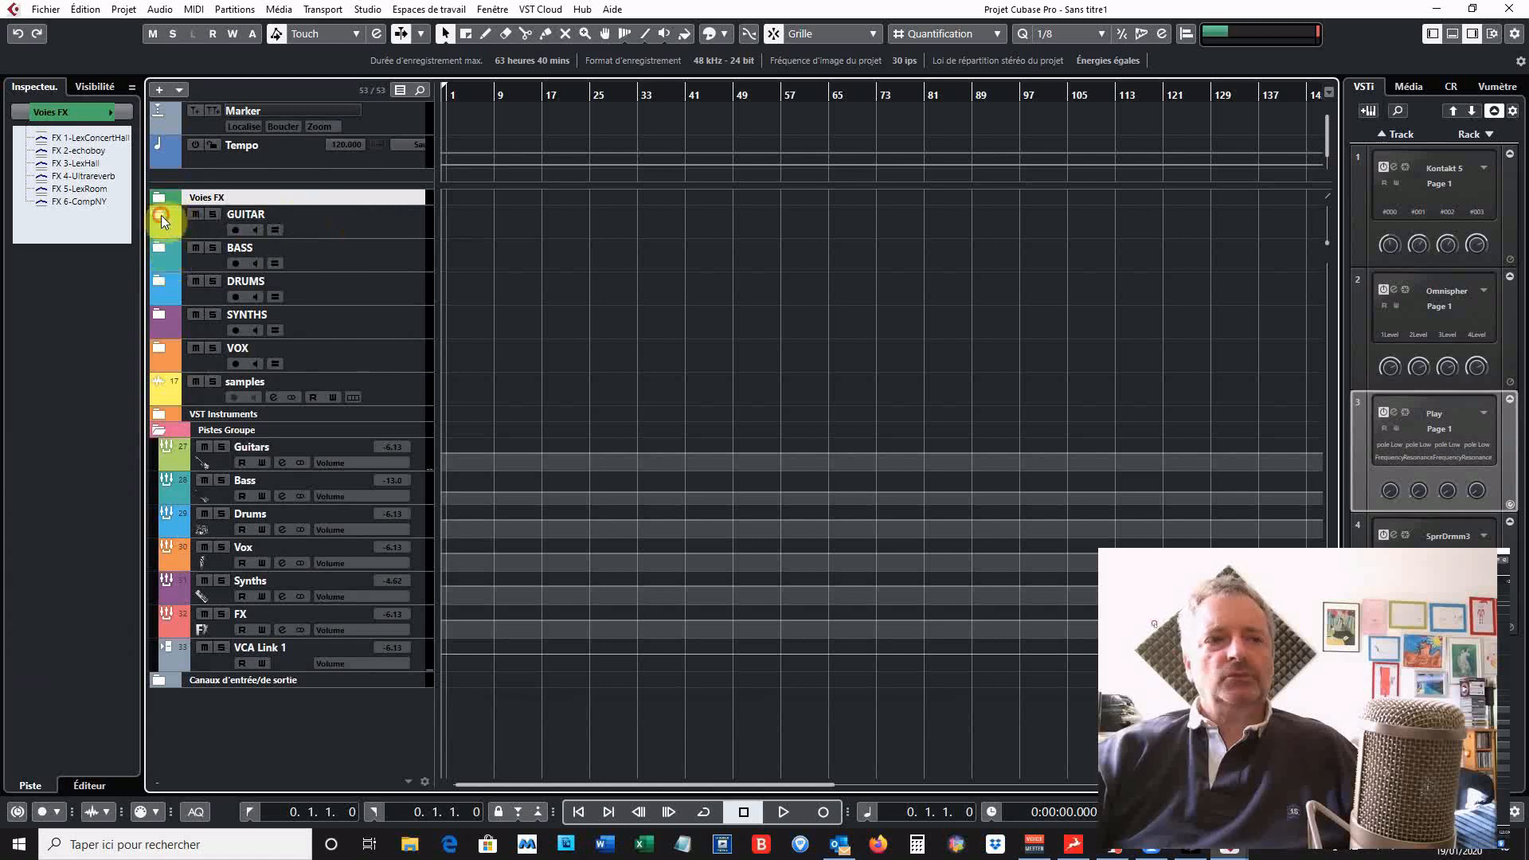
Expand the GUITAR folder, inspect the insert effects or settings of its four tracks from Guitar_rythm to guitar_clean_mesa, and collapse the folder
{"action": "left_click", "coordinate": [161, 215]}
{"action": "left_click", "coordinate": [419, 255]}
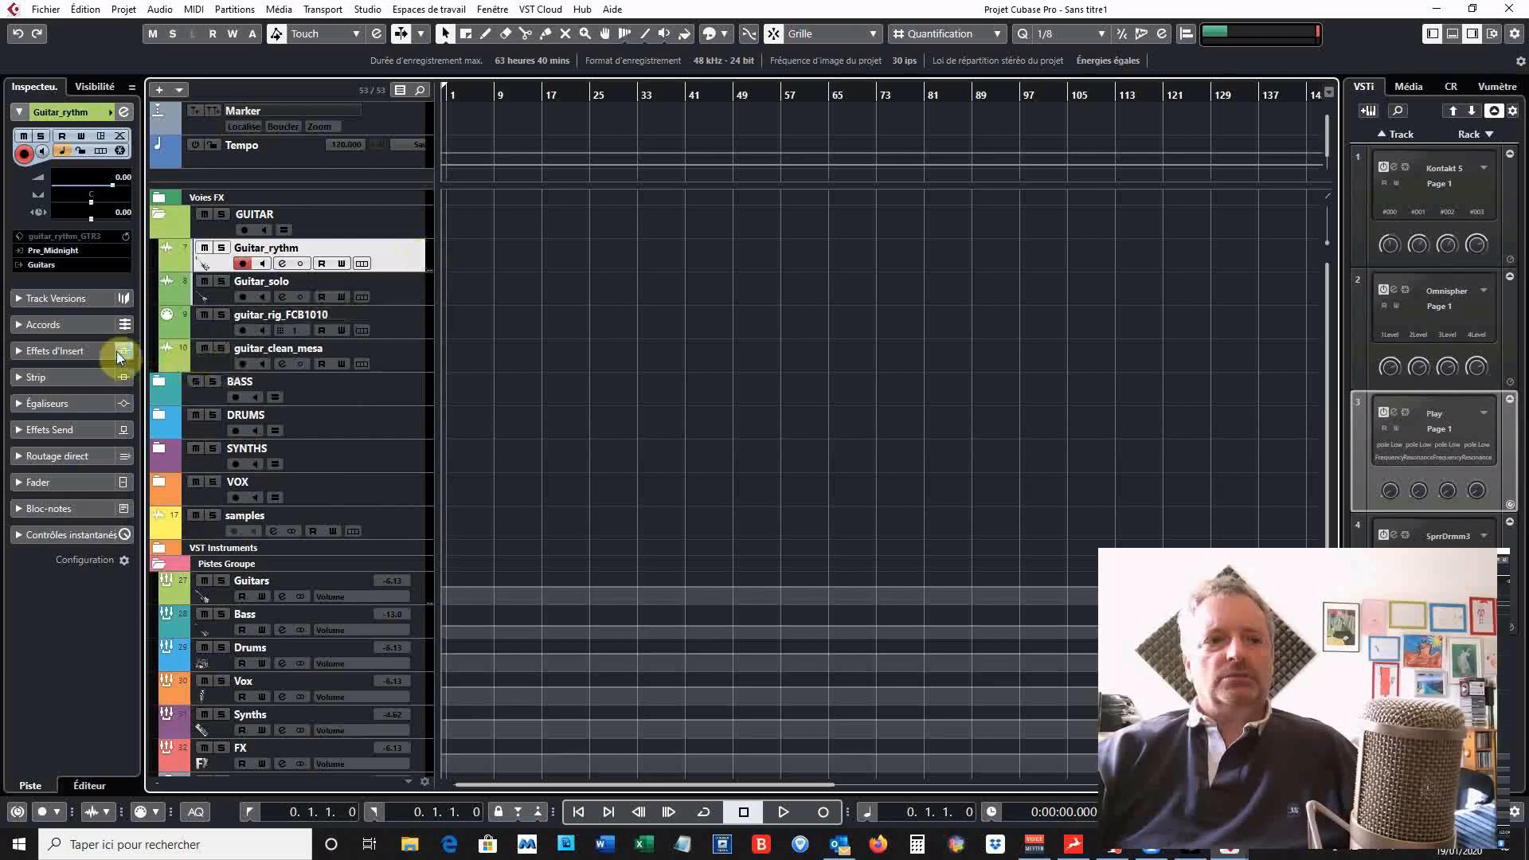
{"action": "left_click", "coordinate": [84, 351]}
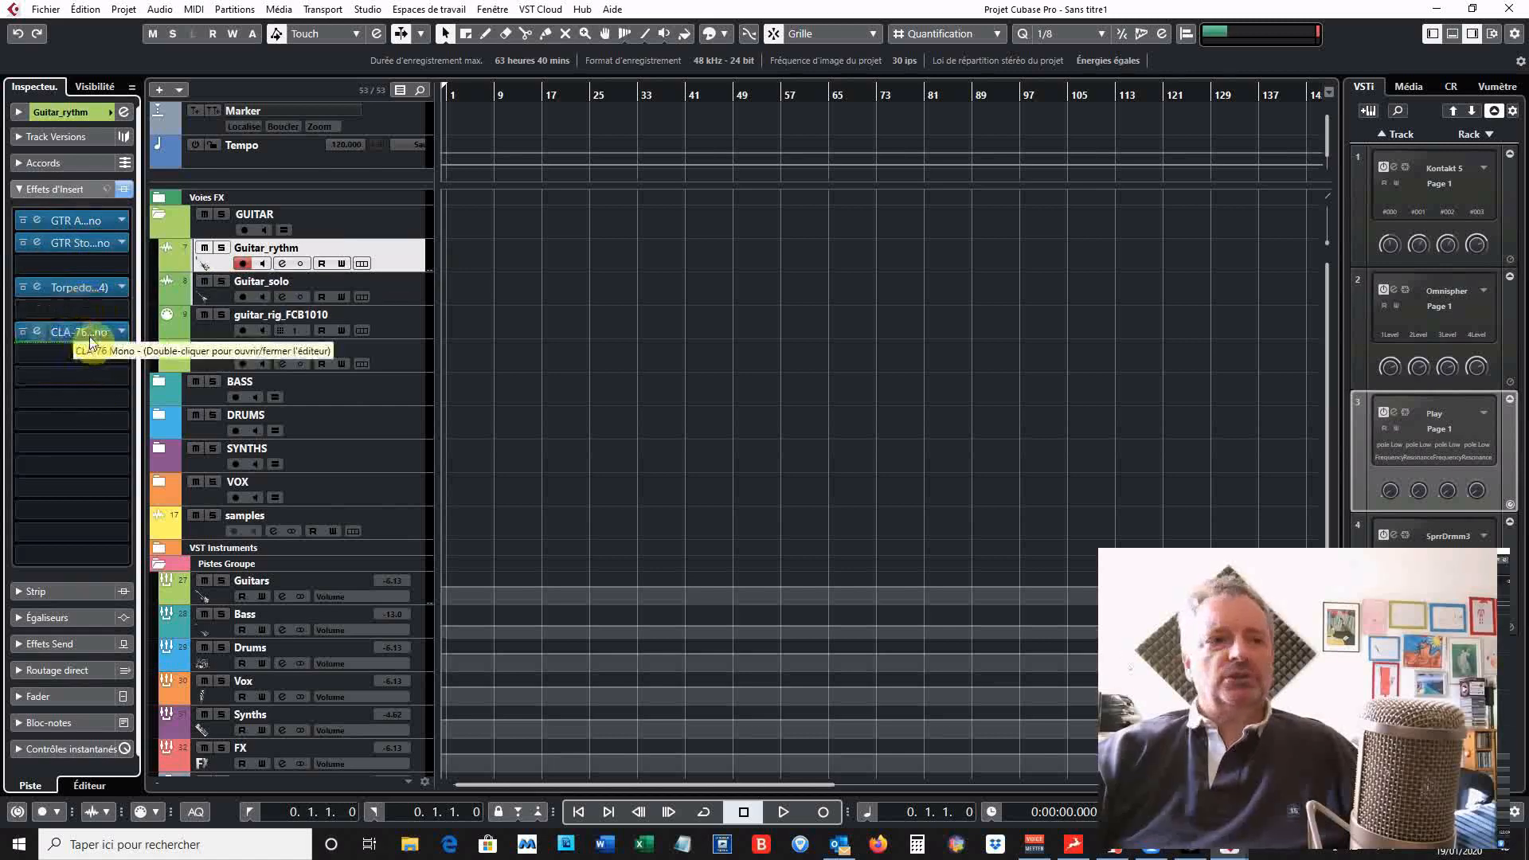
{"action": "left_click", "coordinate": [401, 297]}
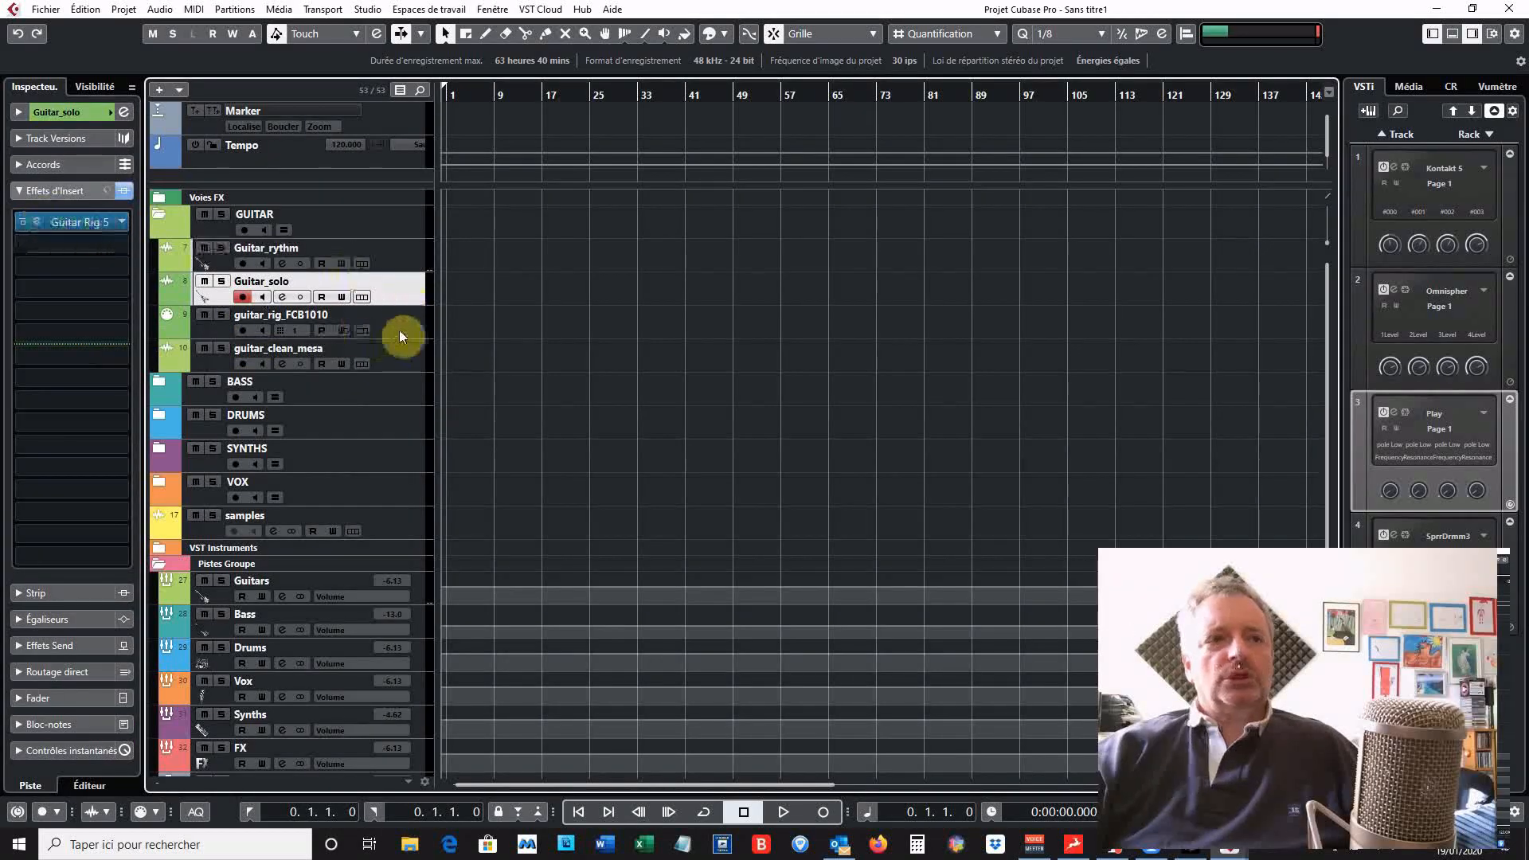
{"action": "left_click", "coordinate": [408, 330]}
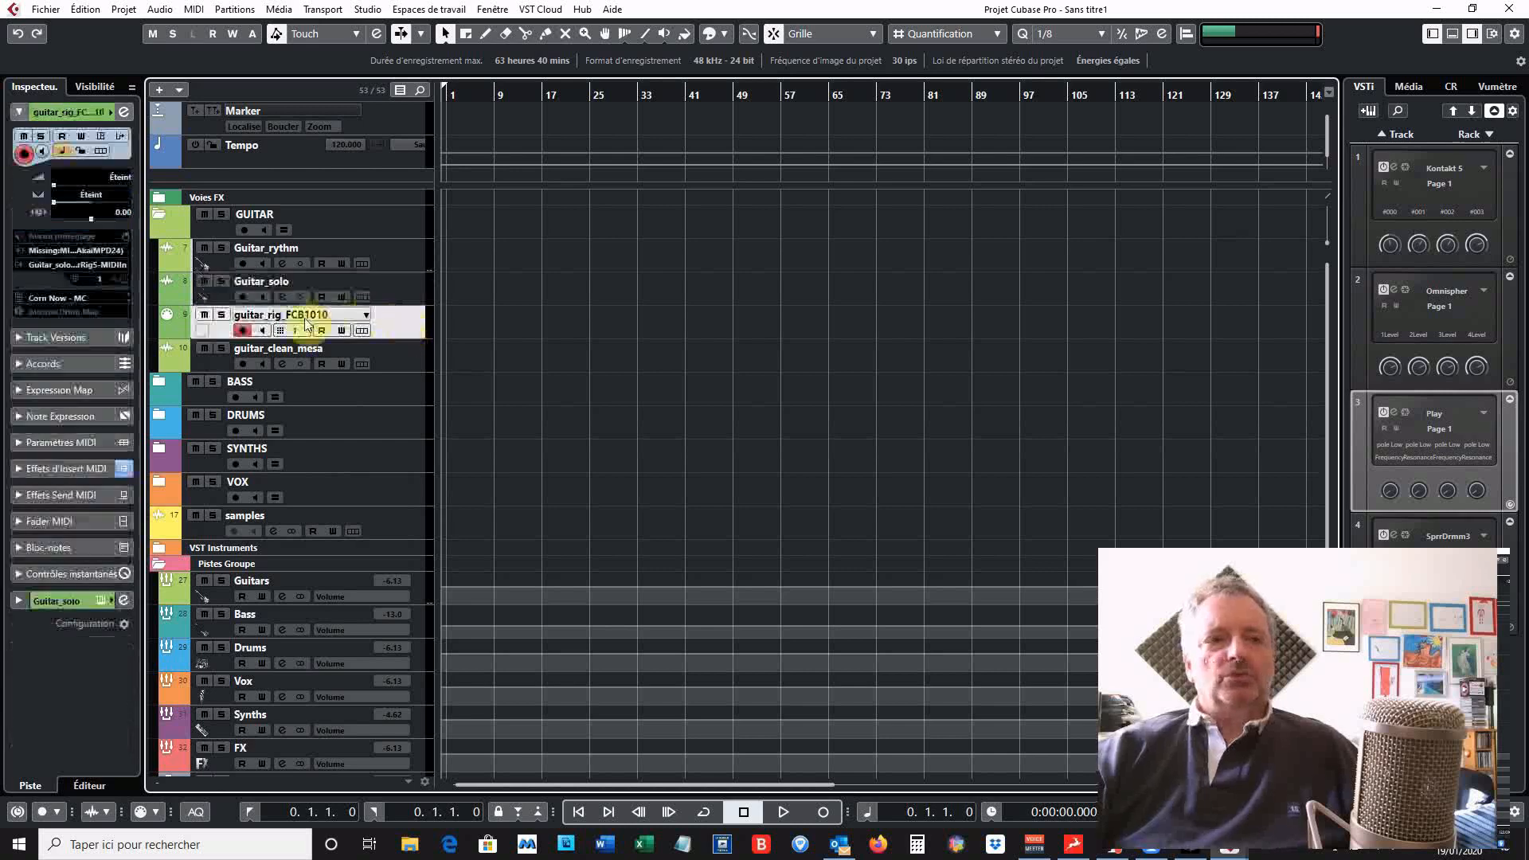
{"action": "left_click", "coordinate": [395, 295]}
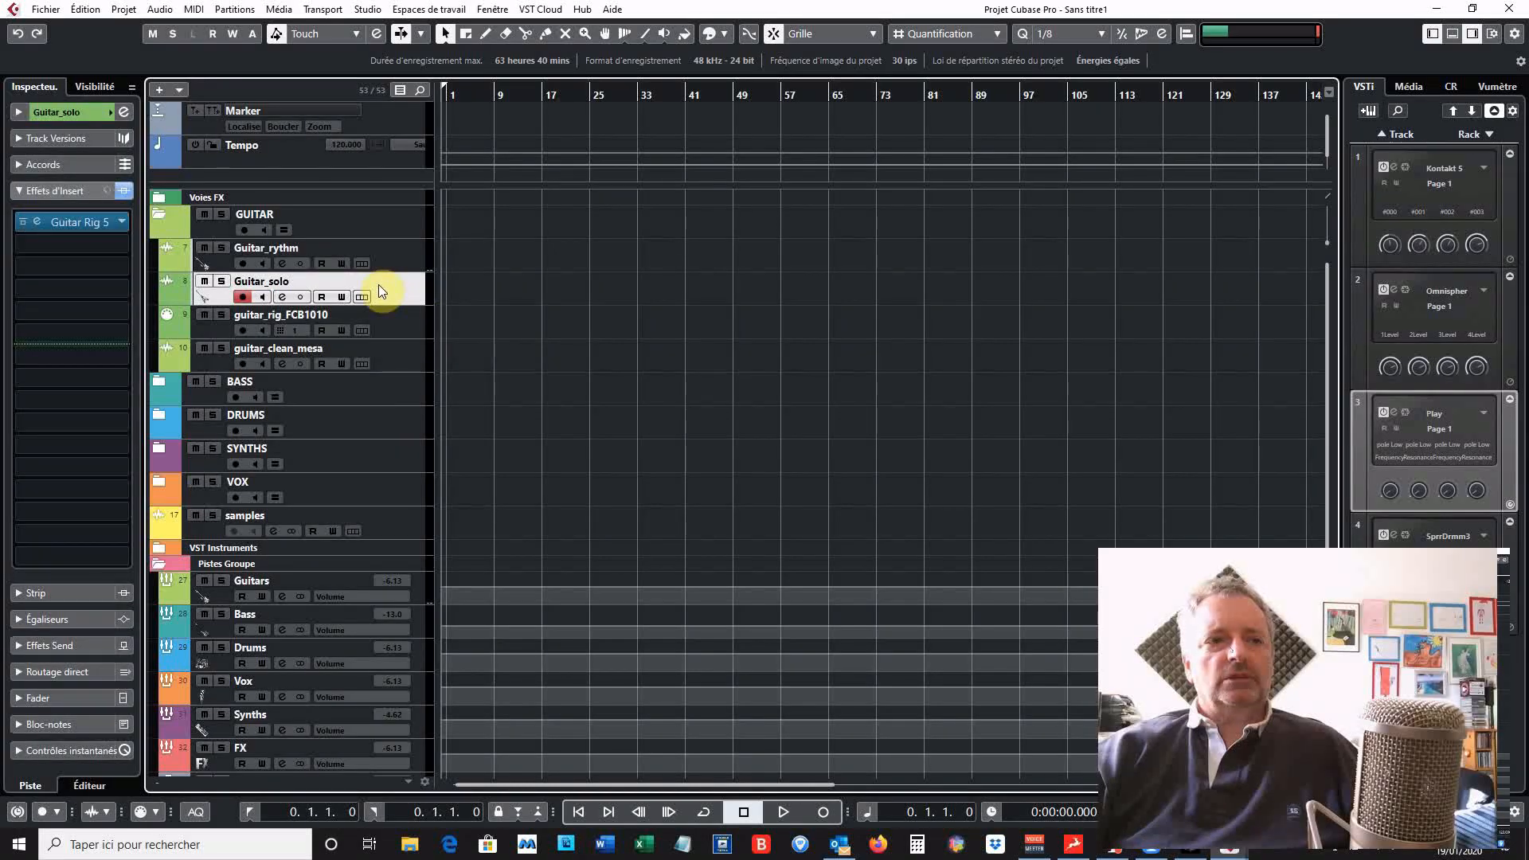
{"action": "left_click", "coordinate": [395, 360]}
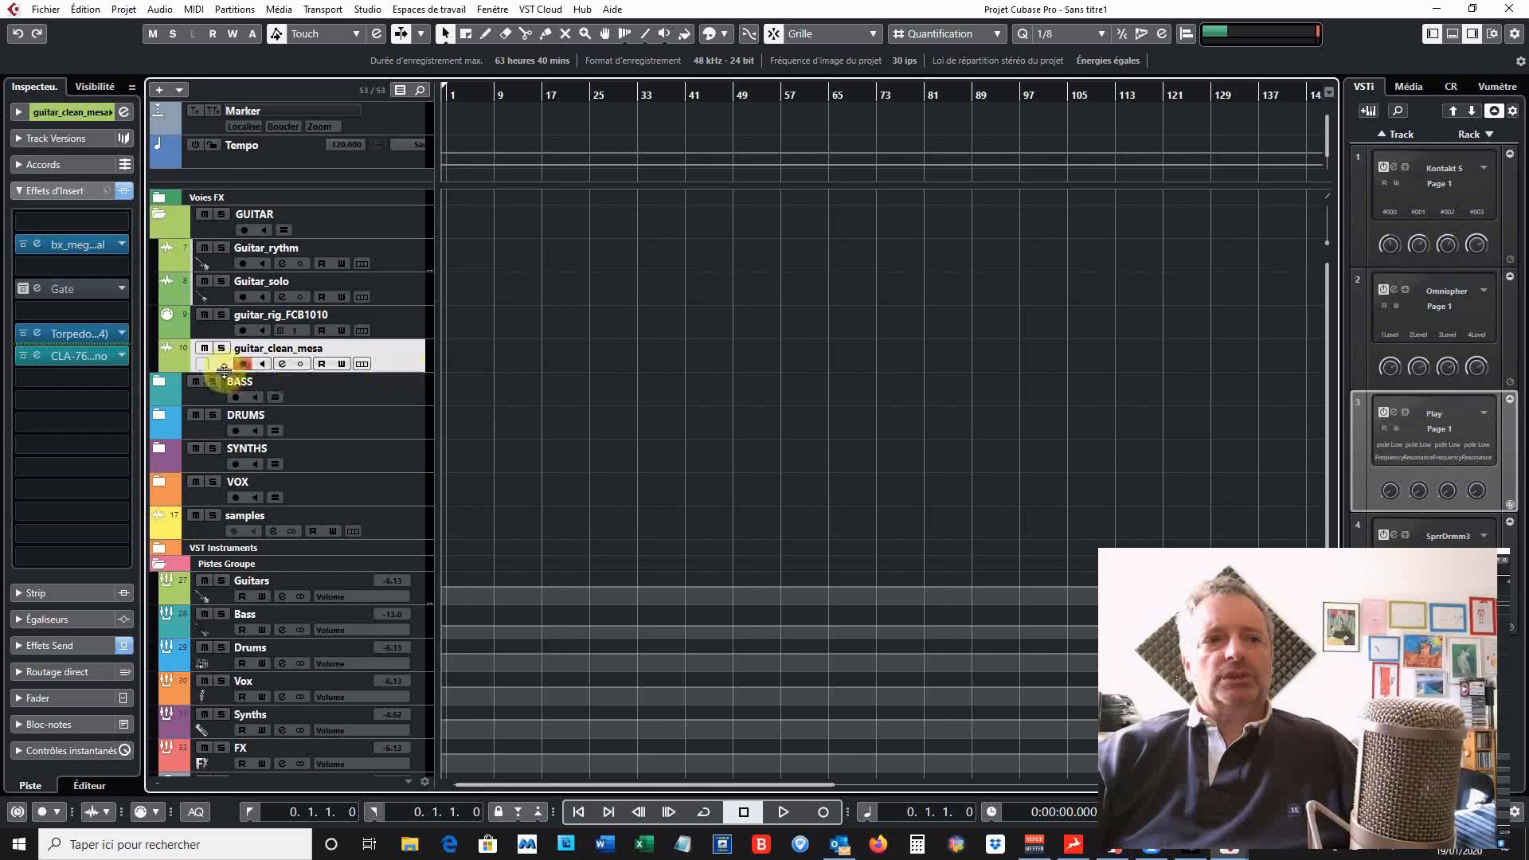
{"action": "left_click", "coordinate": [160, 213]}
Inspect the Bass track's insert effects in the BASS folder and the contents of the DRUMS folder, collapsing both folders
{"action": "left_click", "coordinate": [160, 249]}
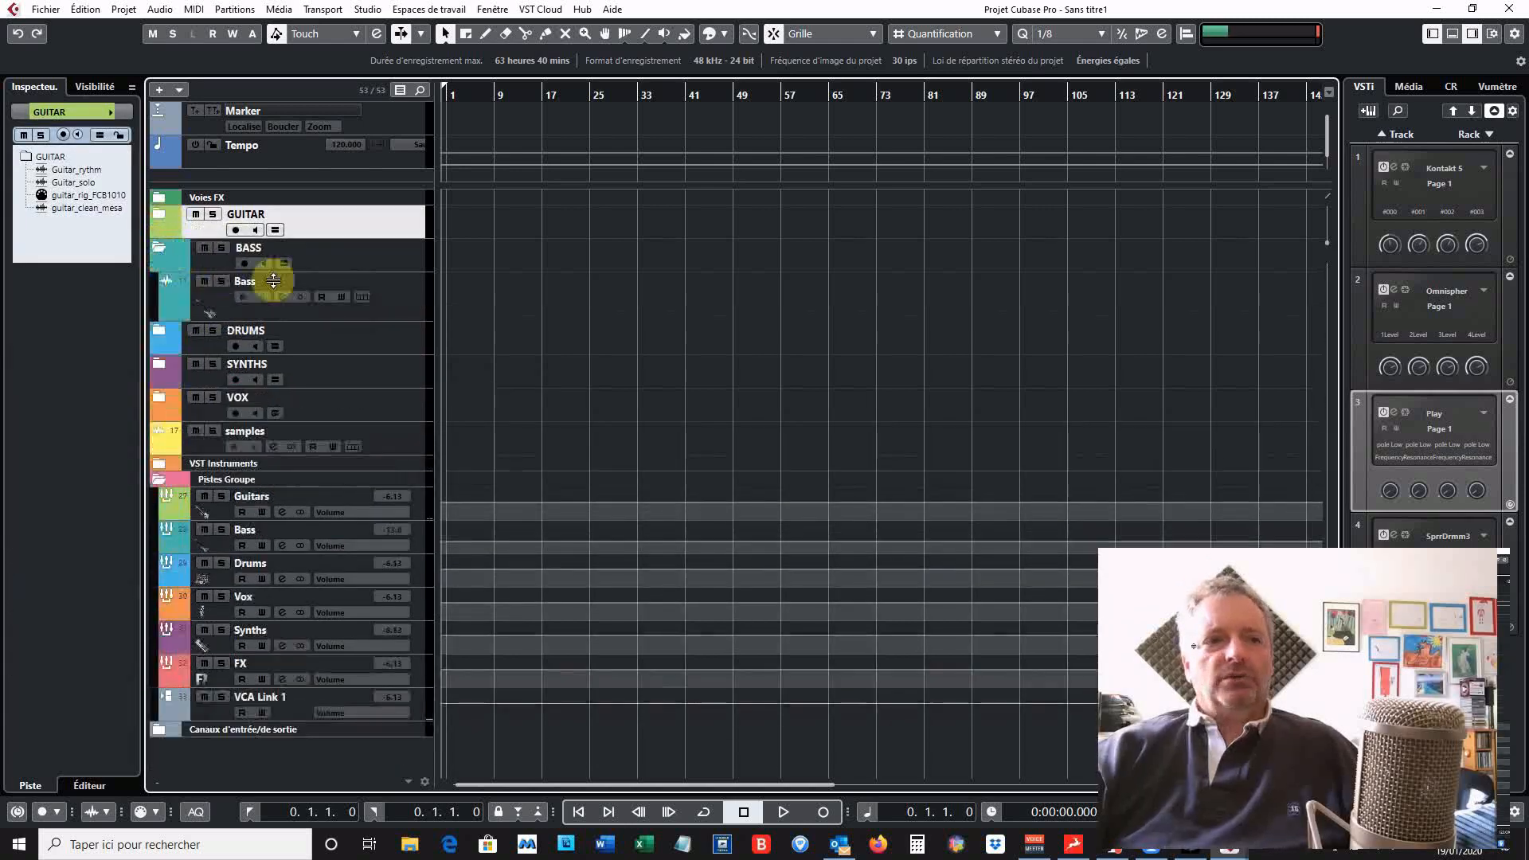
{"action": "left_click", "coordinate": [402, 301]}
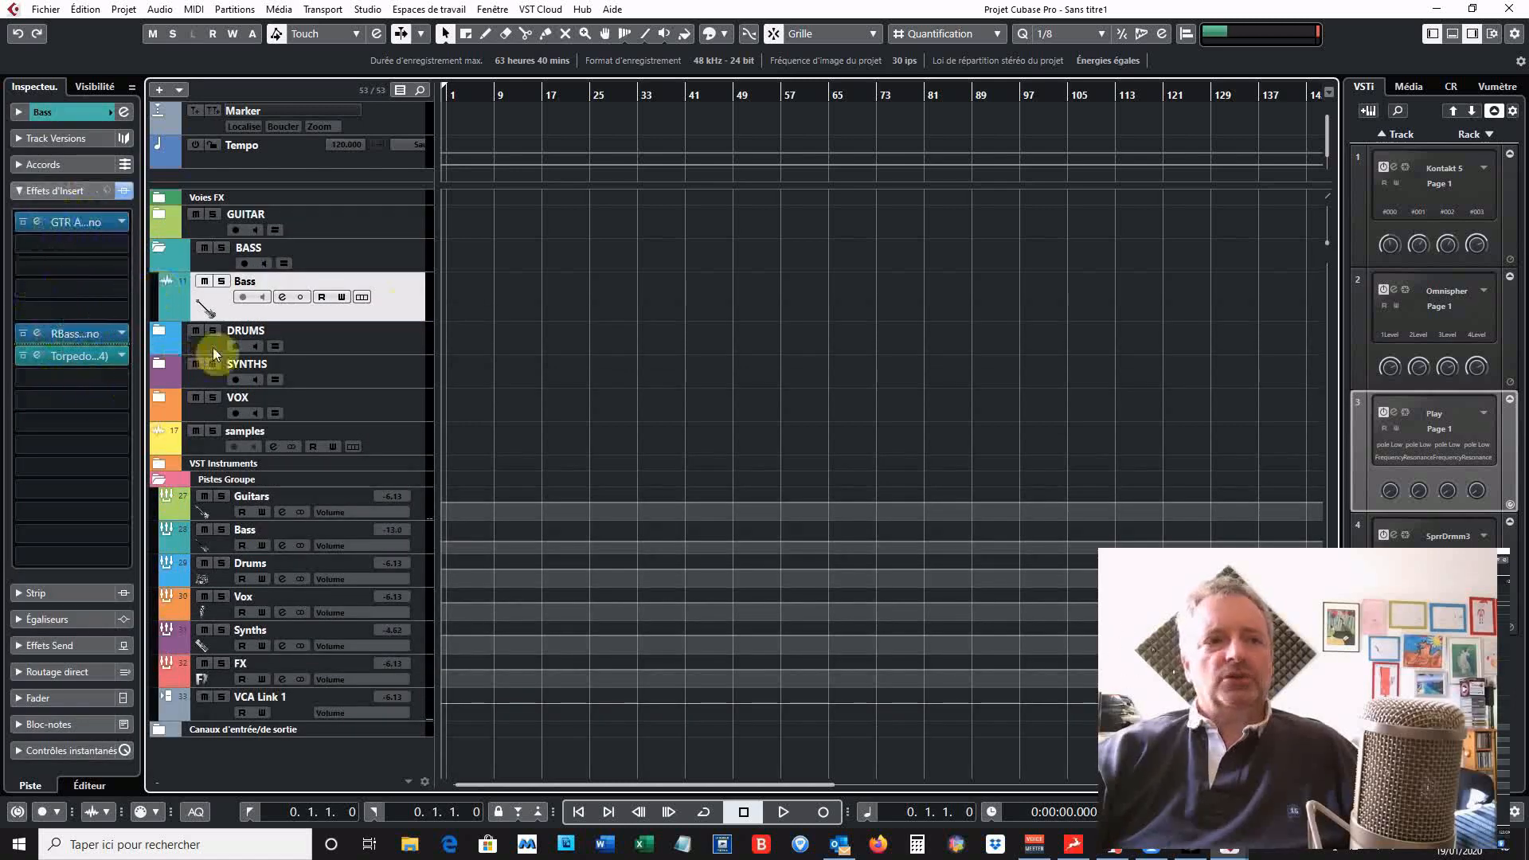
{"action": "left_click", "coordinate": [161, 248]}
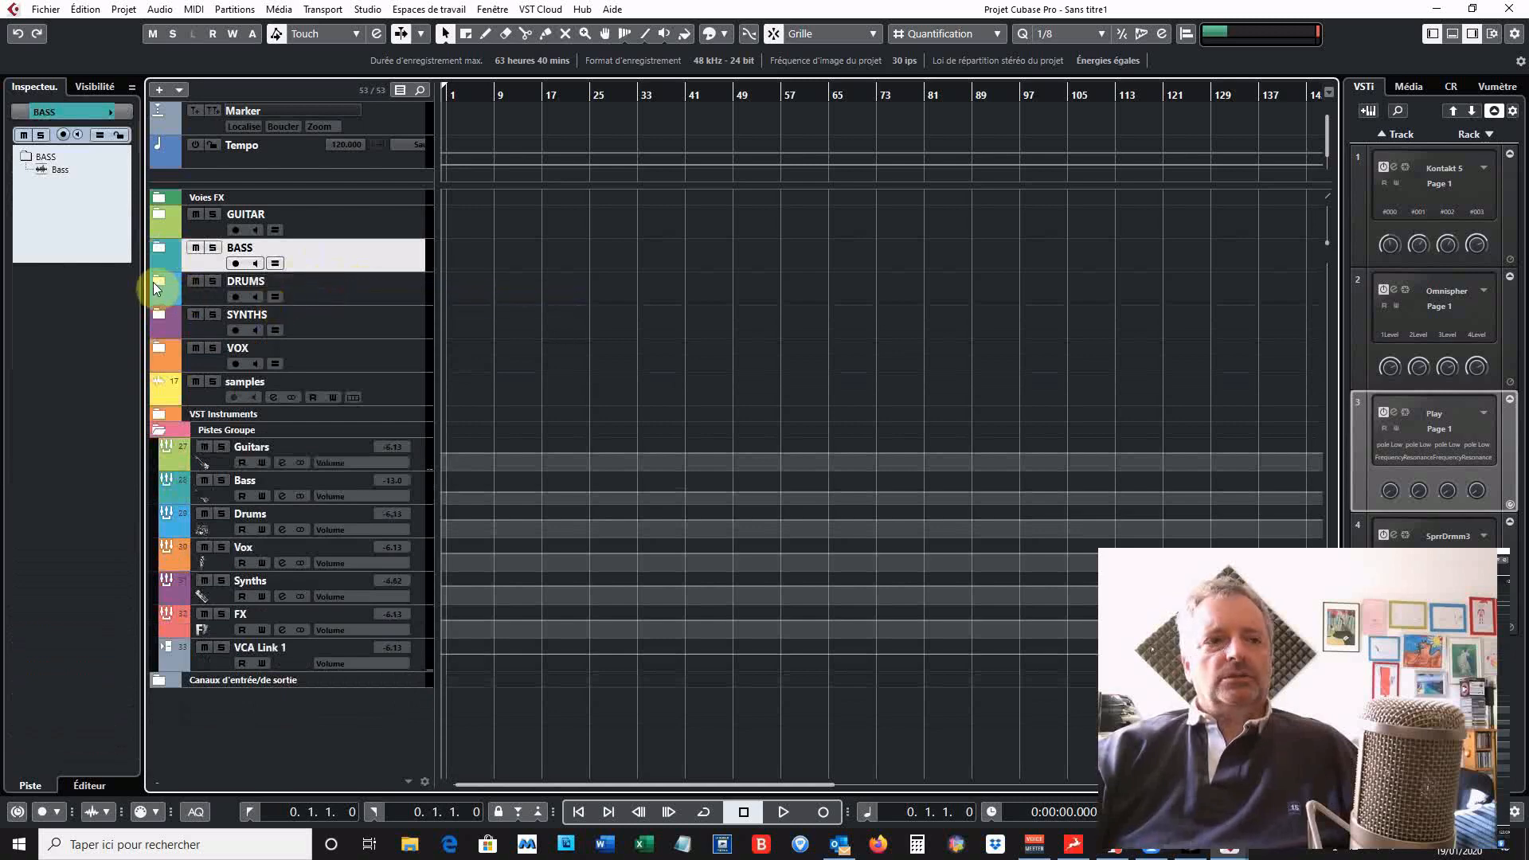
{"action": "left_click", "coordinate": [156, 281]}
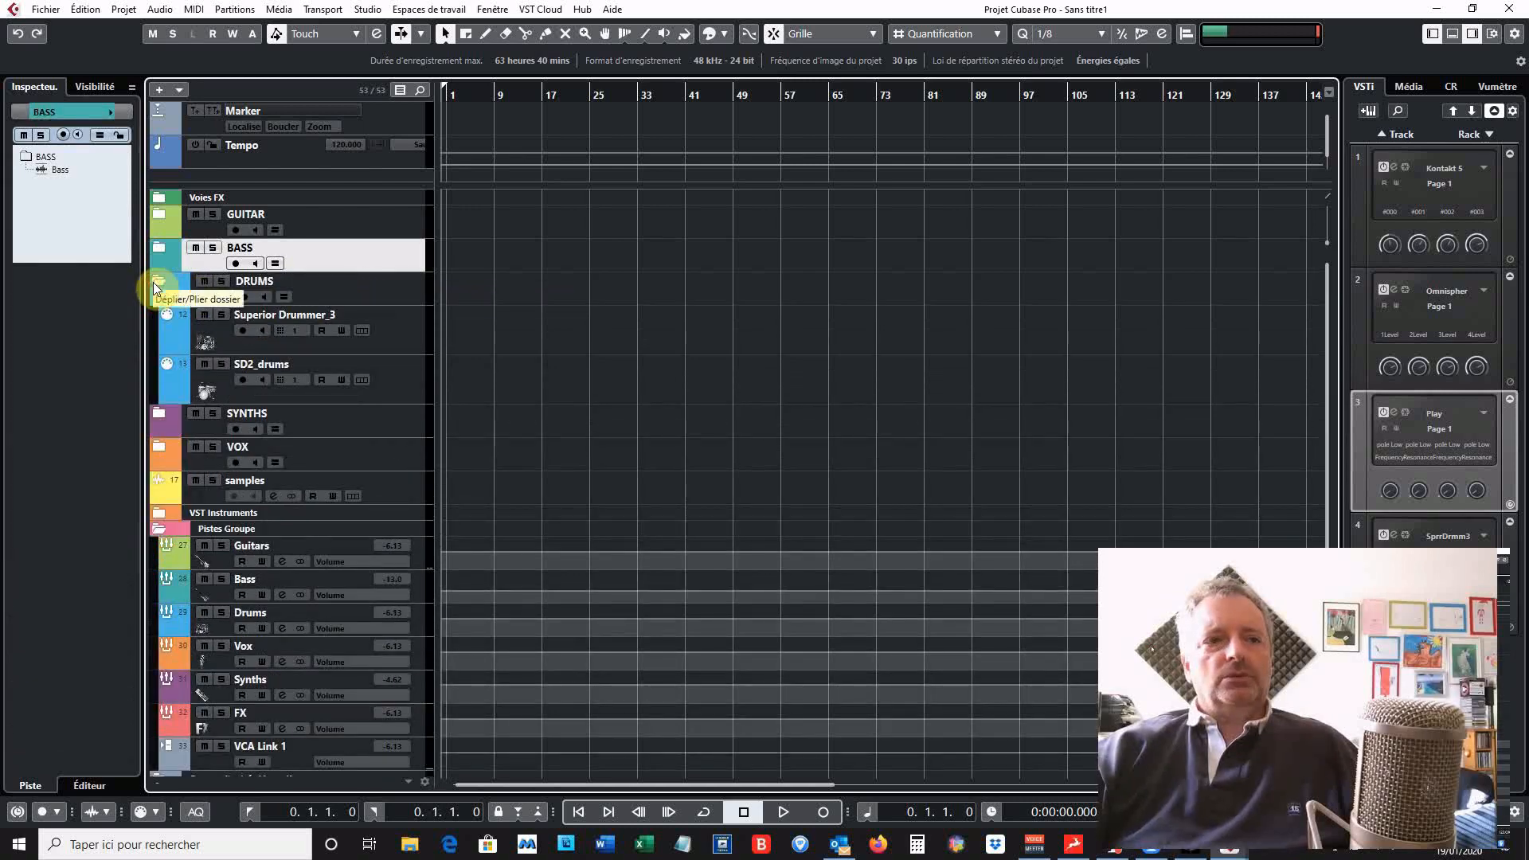
{"action": "left_click", "coordinate": [153, 284]}
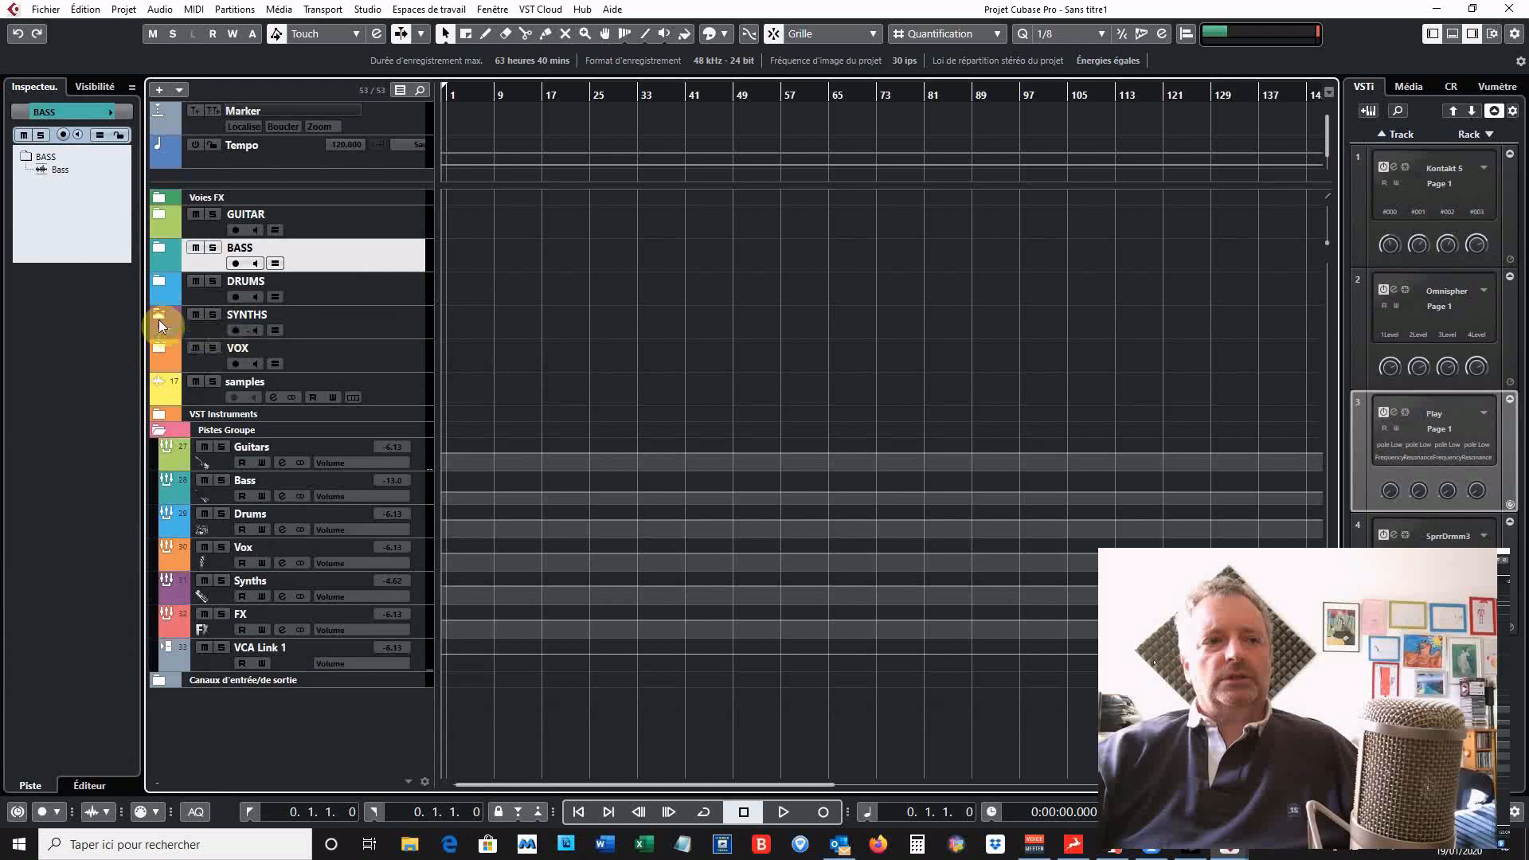
Expand the SYNTHS folder, inspect the Kontakt 5 01 and Omnisphere 01 tracks, and collapse the folder
{"action": "left_click", "coordinate": [159, 317]}
{"action": "left_click", "coordinate": [414, 360]}
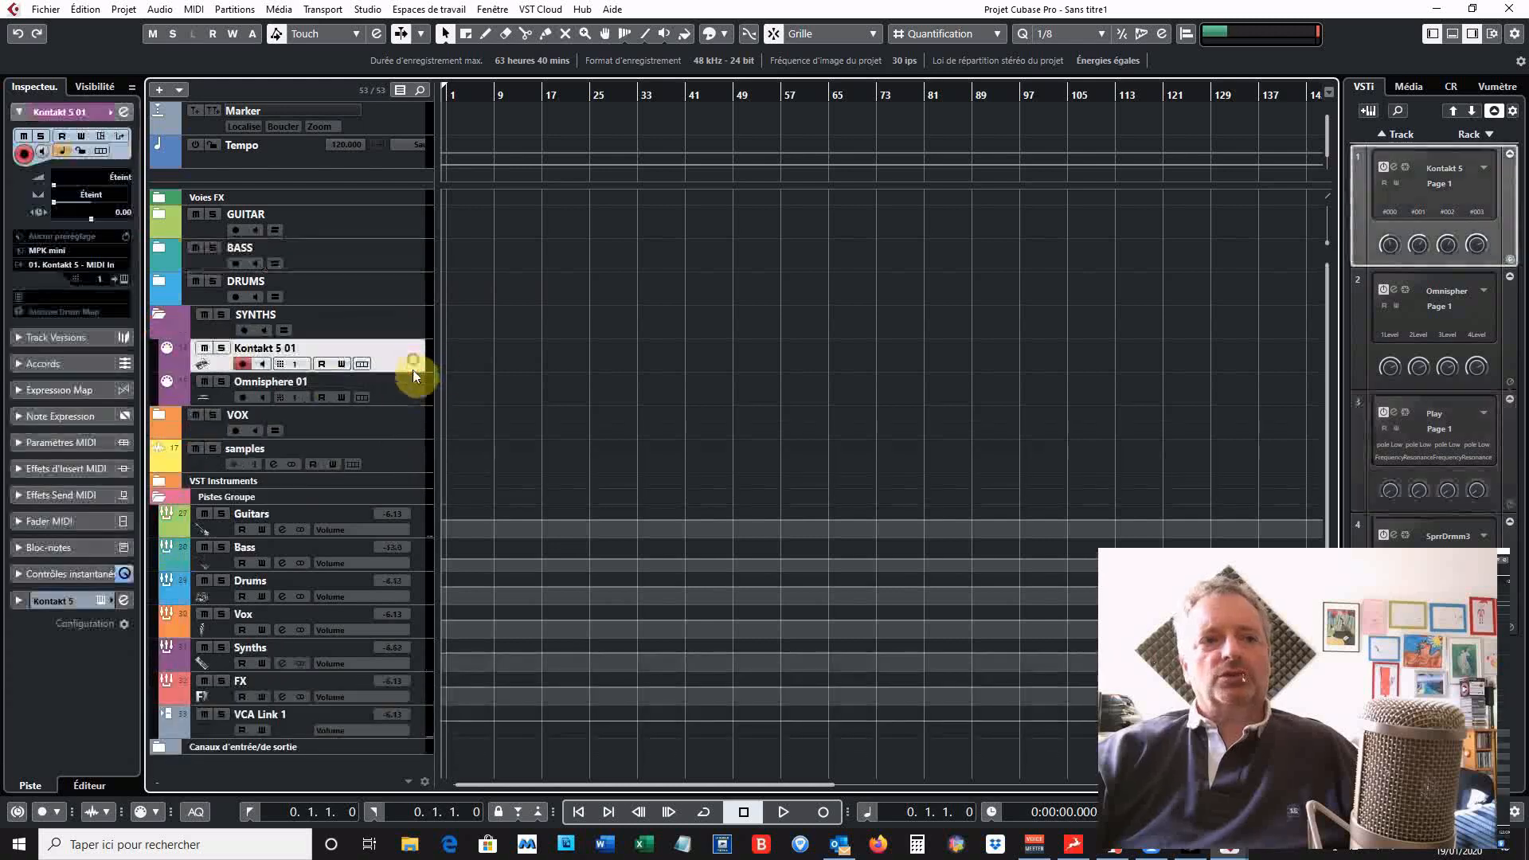
{"action": "left_click", "coordinate": [411, 387]}
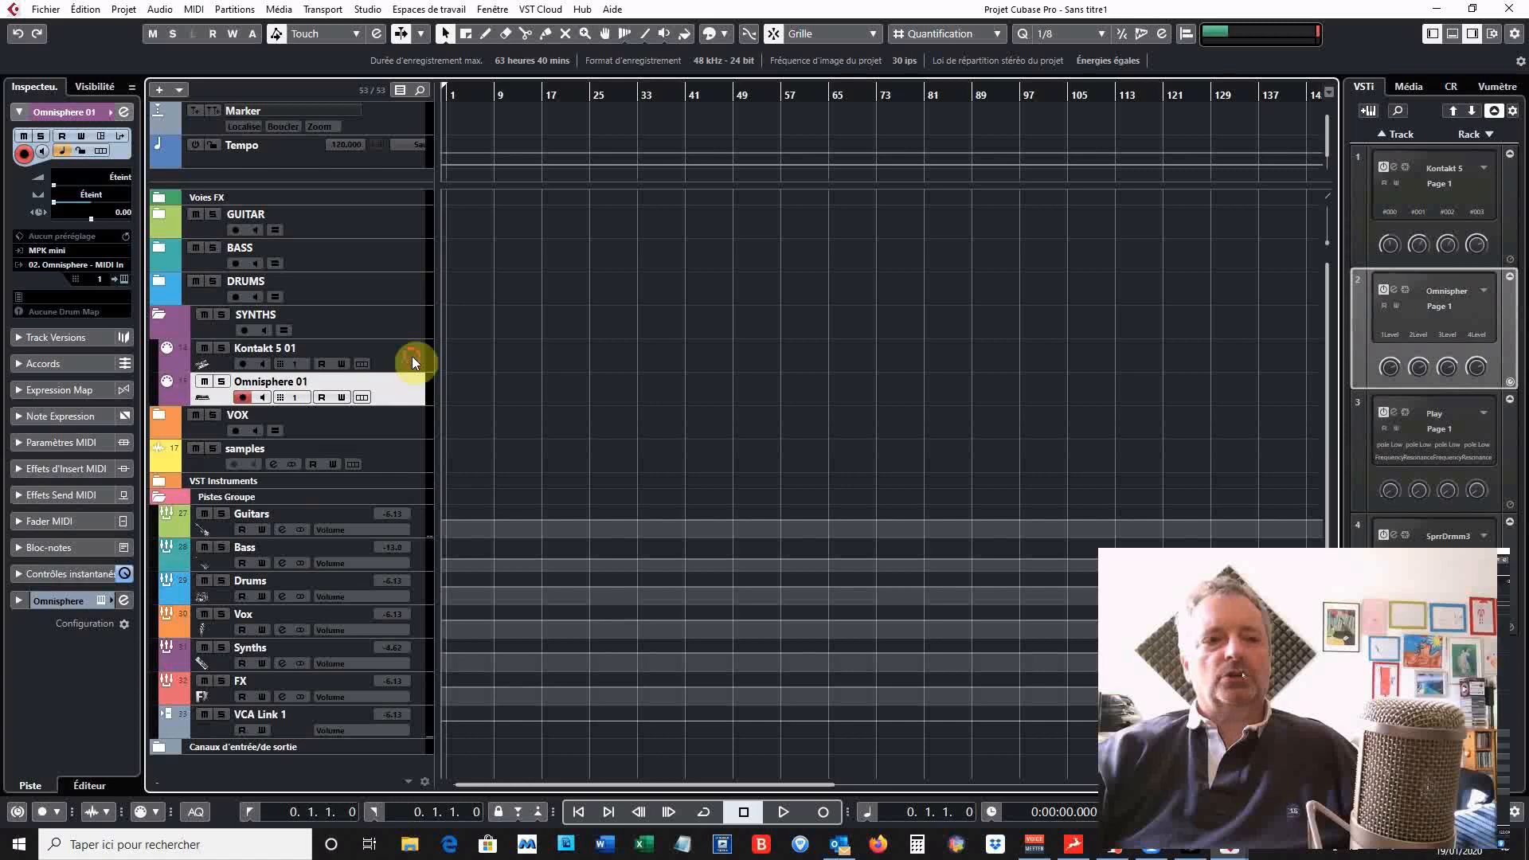
{"action": "left_click", "coordinate": [161, 354]}
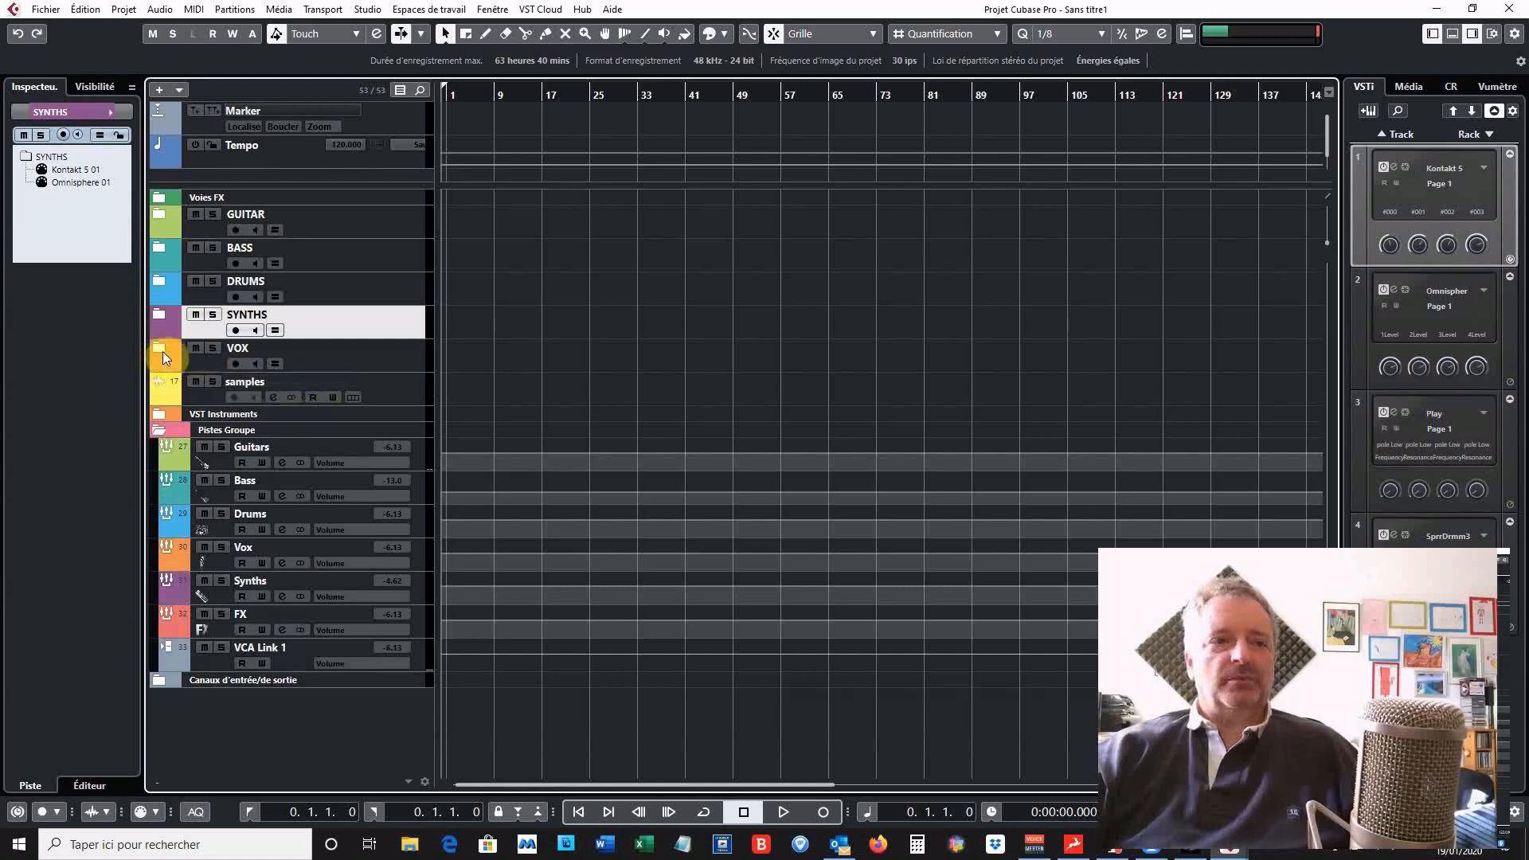
Expand the VOX folder, inspect the insert effects of its Vox track, and collapse the folder
{"action": "left_click", "coordinate": [161, 350]}
{"action": "left_click", "coordinate": [213, 392]}
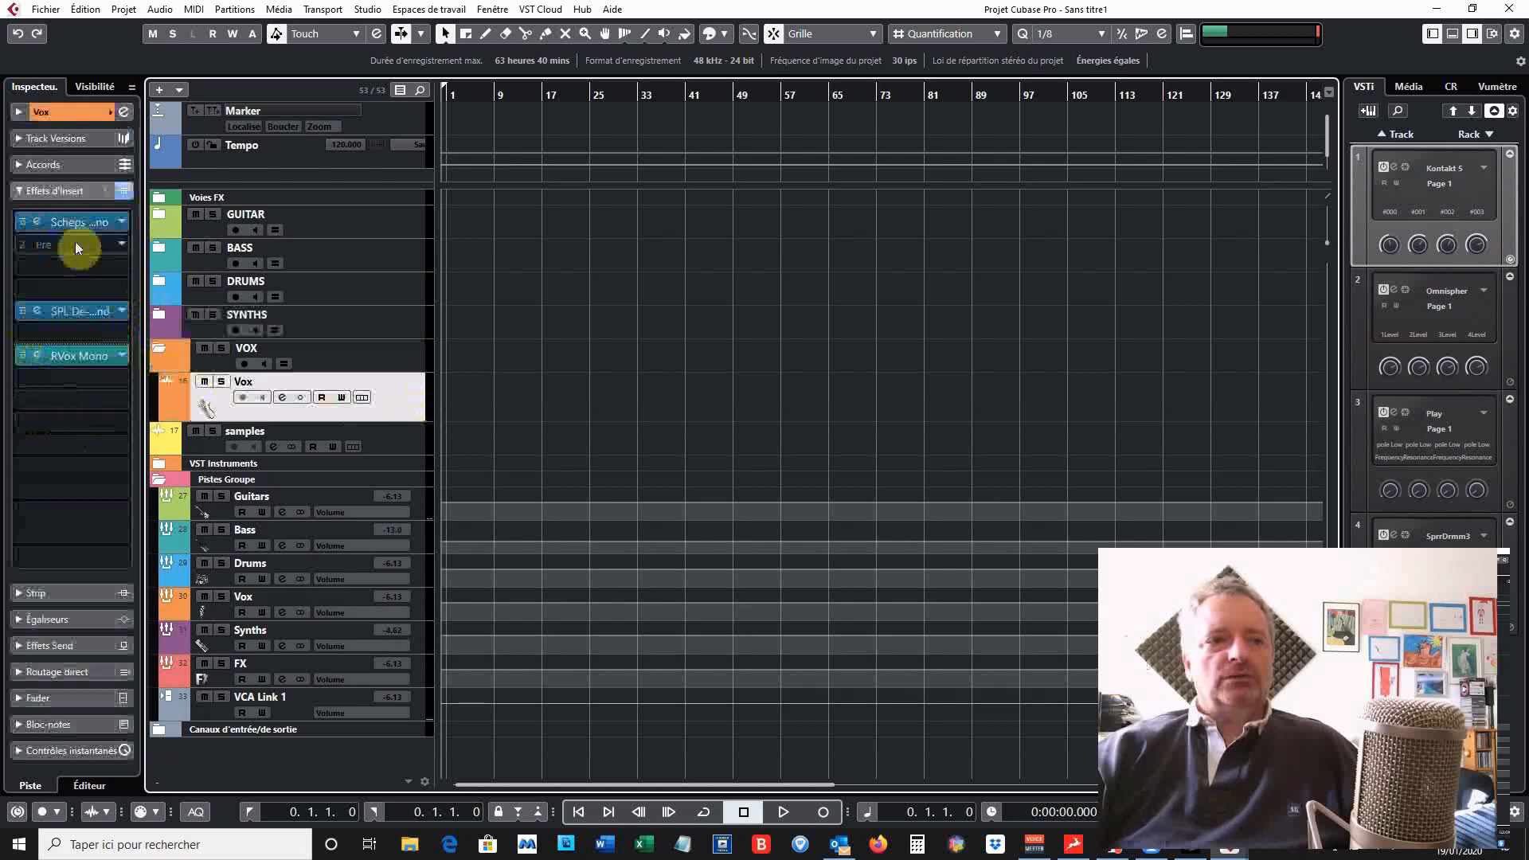
{"action": "left_click", "coordinate": [159, 351]}
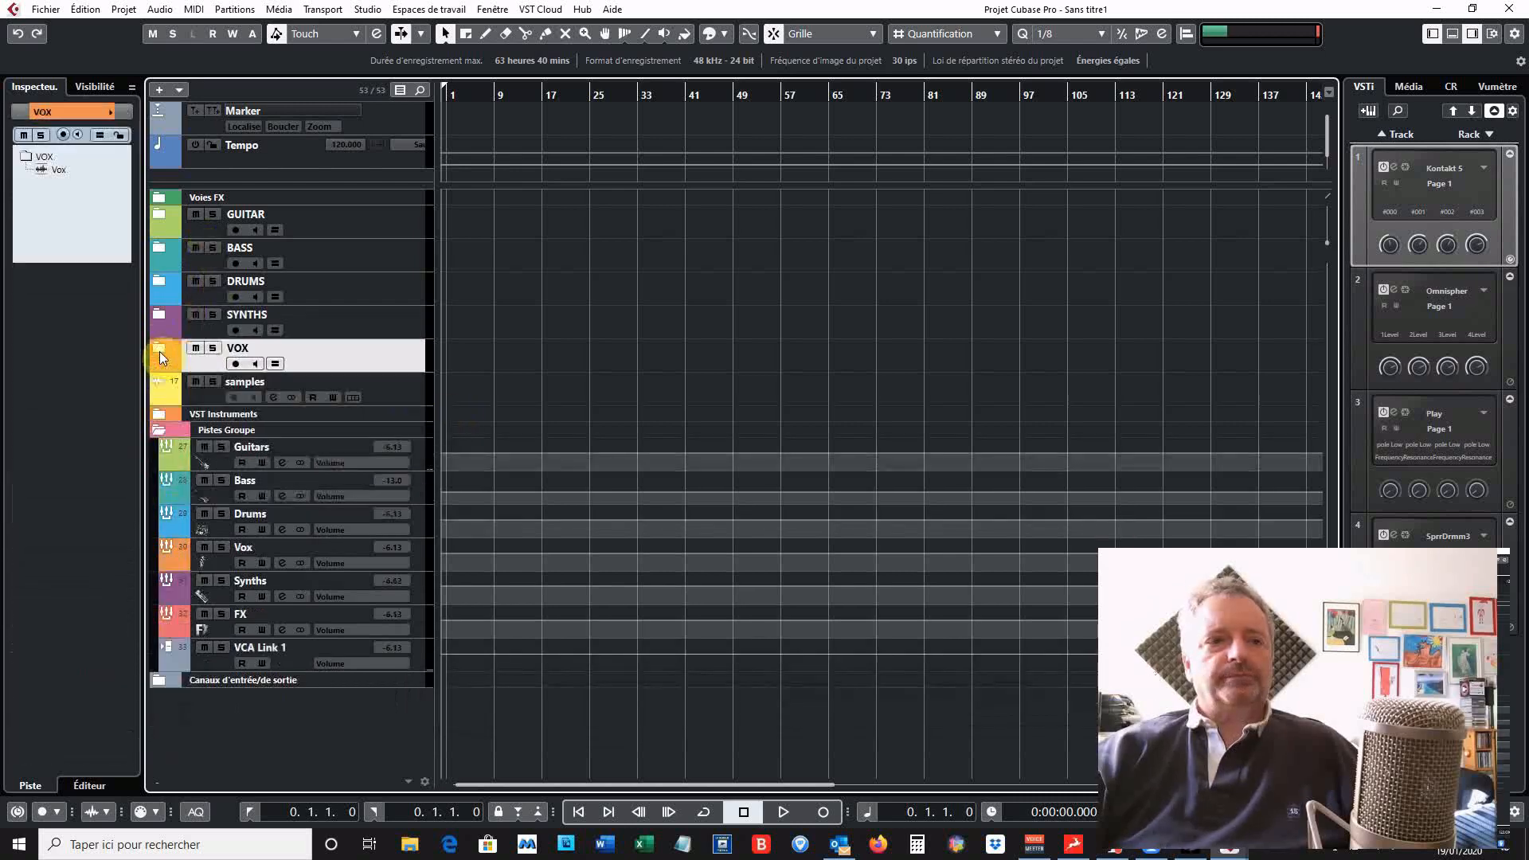
Inspect the insert effects of the Guitars, Bass, Drums, Vox, Synths and FX group tracks in turn
{"action": "left_click", "coordinate": [223, 468]}
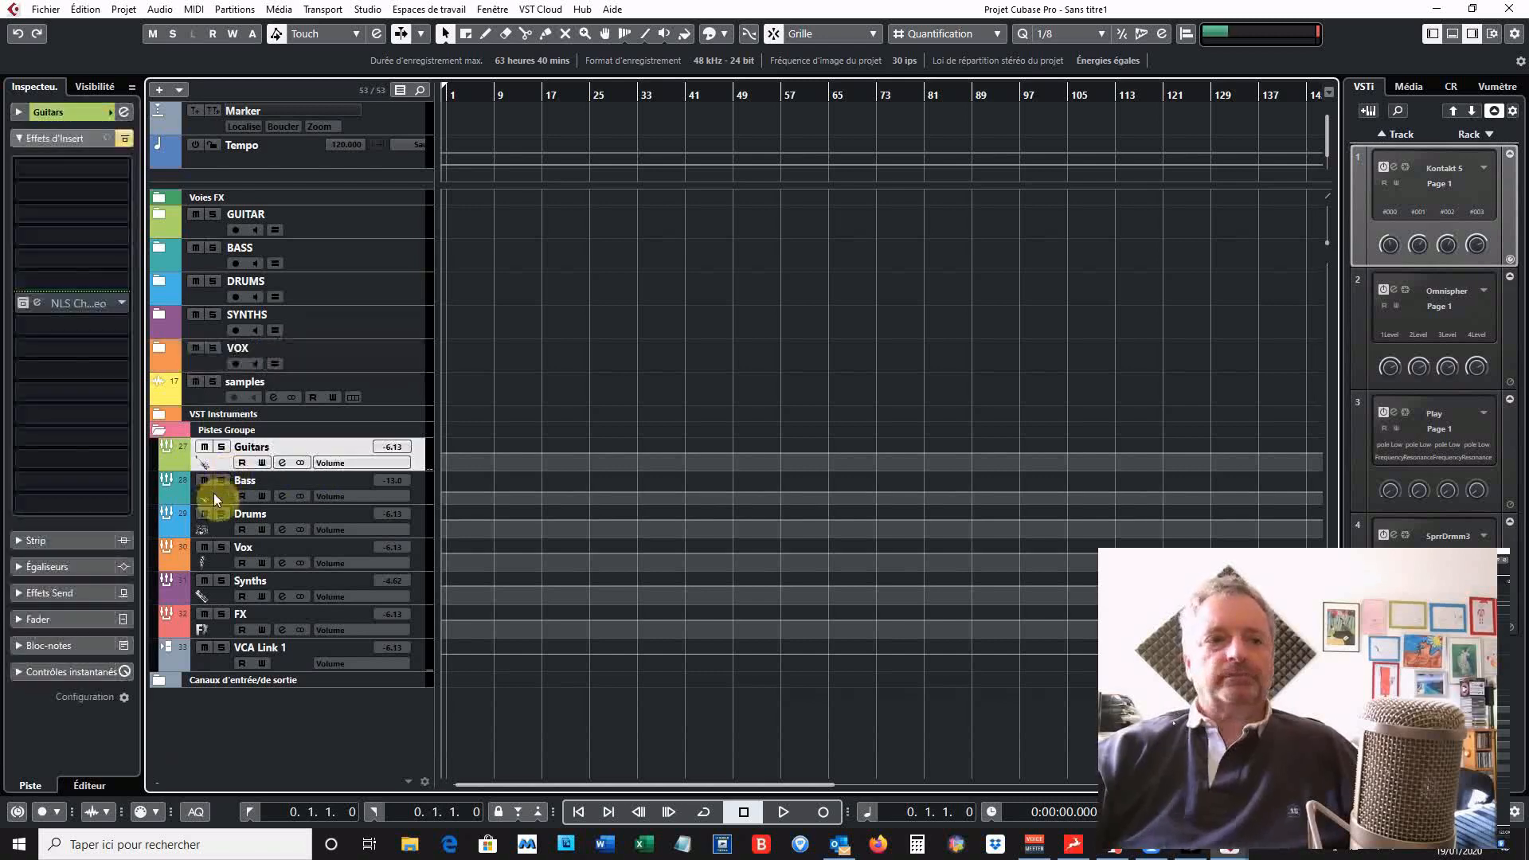
{"action": "left_click", "coordinate": [216, 493]}
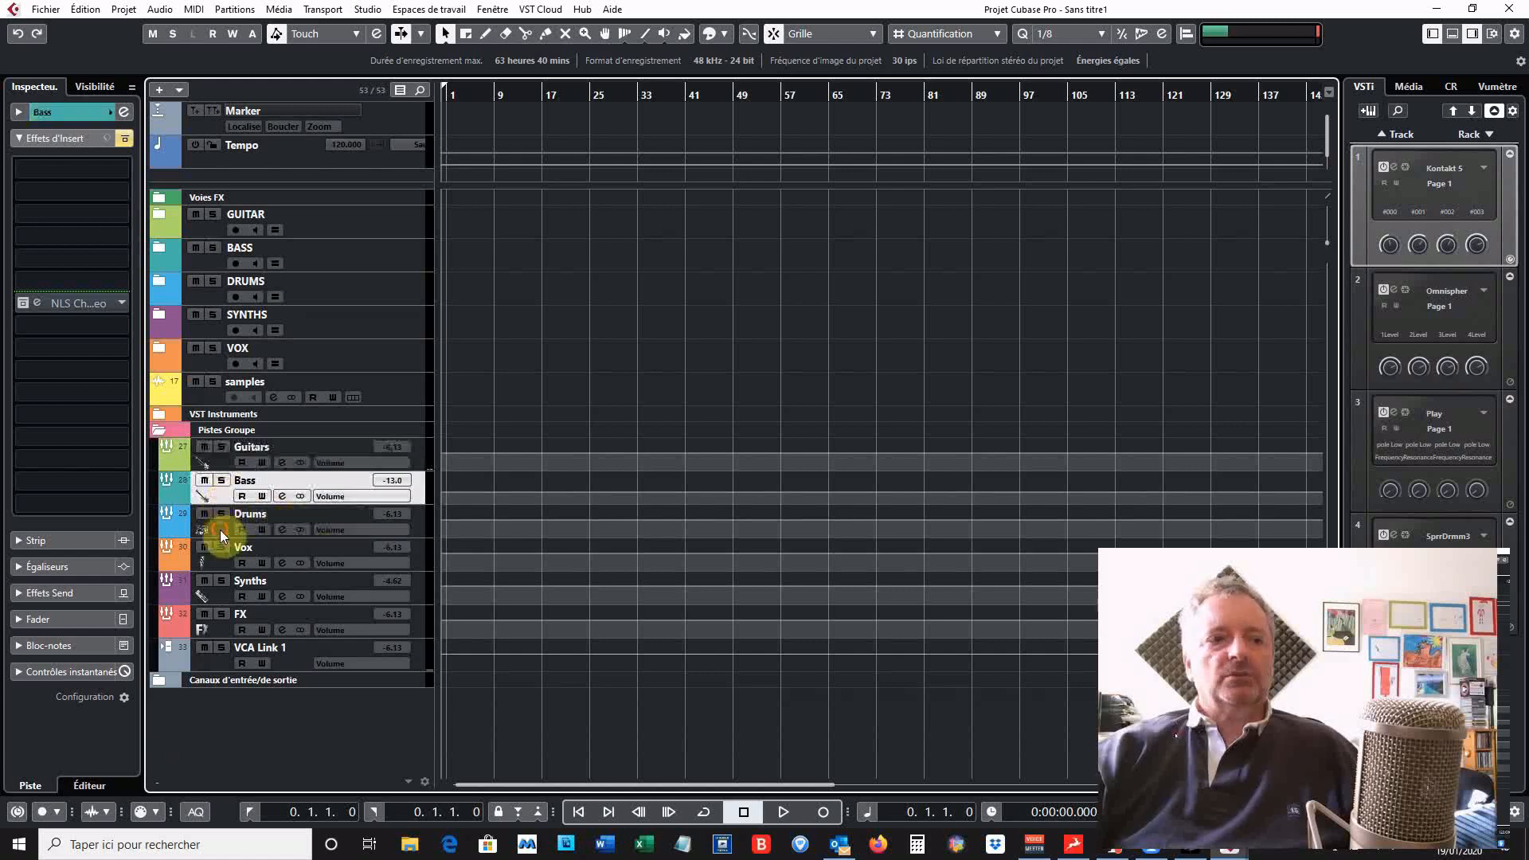
{"action": "left_click", "coordinate": [220, 528]}
{"action": "left_click", "coordinate": [227, 567]}
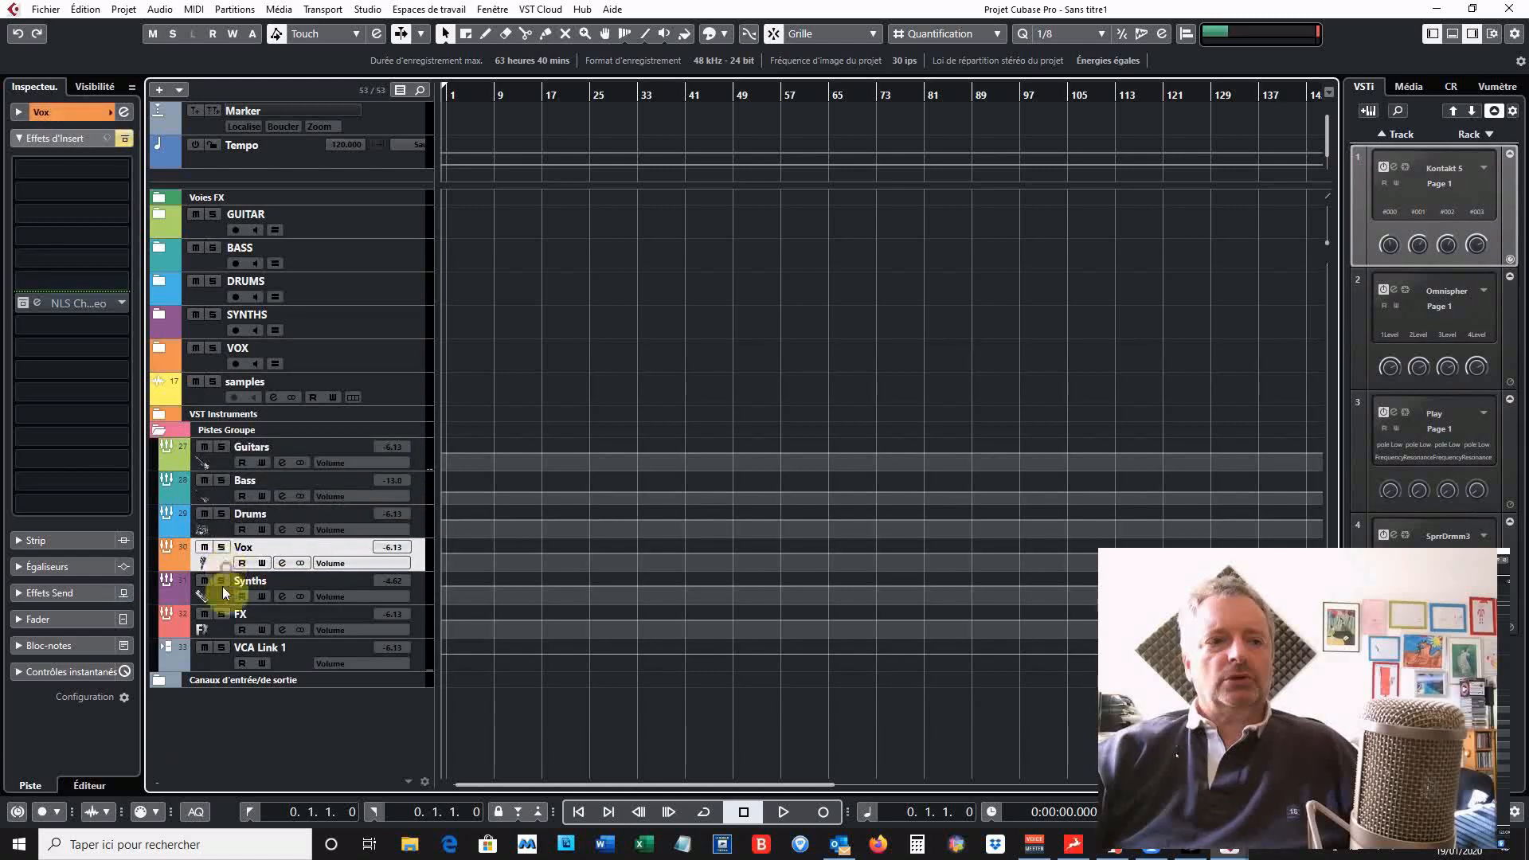
{"action": "left_click", "coordinate": [222, 594]}
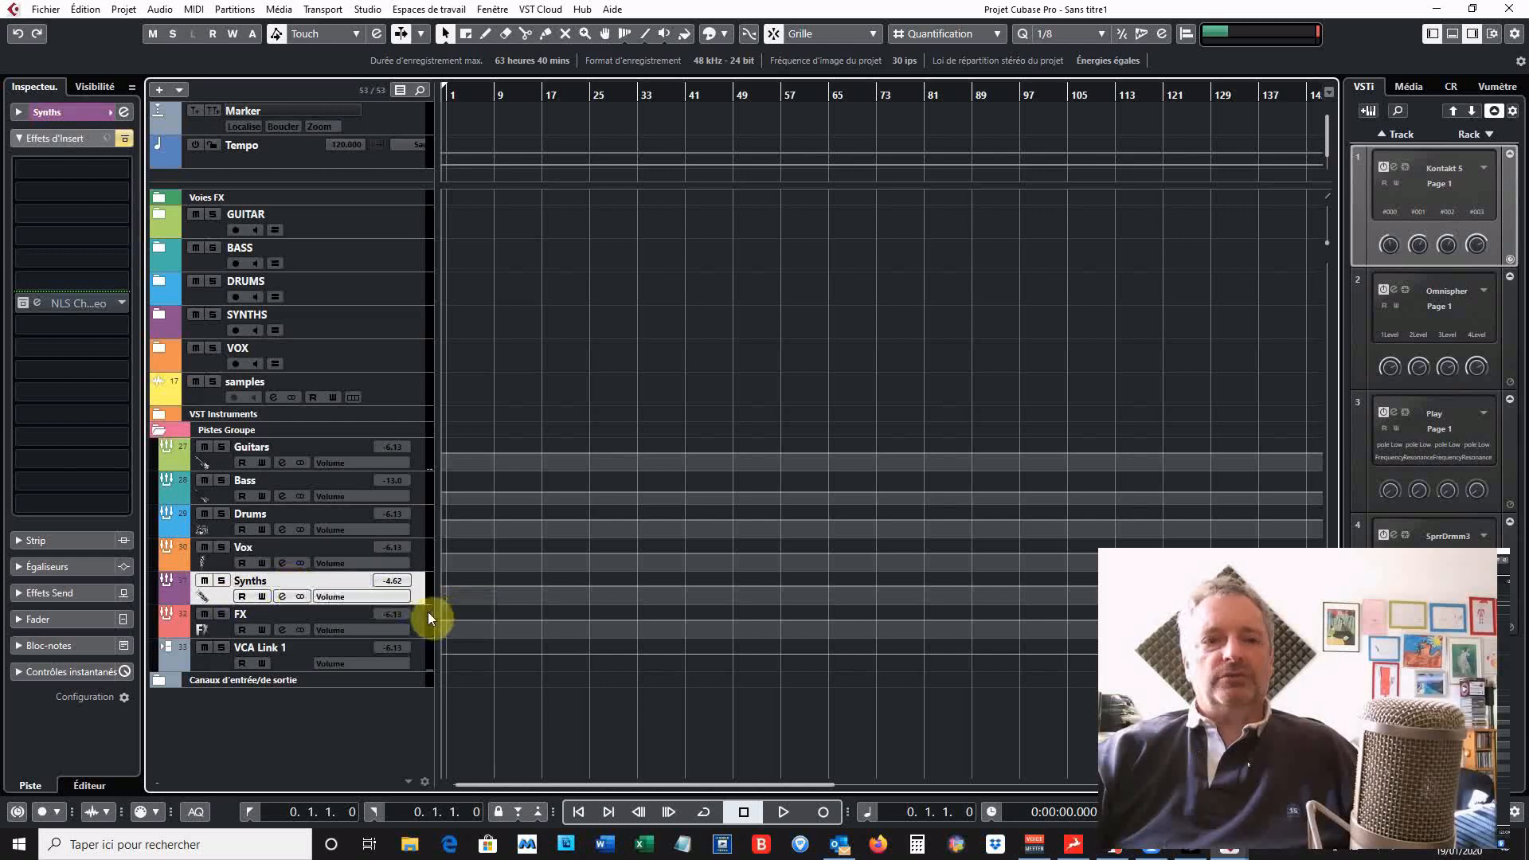
{"action": "left_click", "coordinate": [223, 630]}
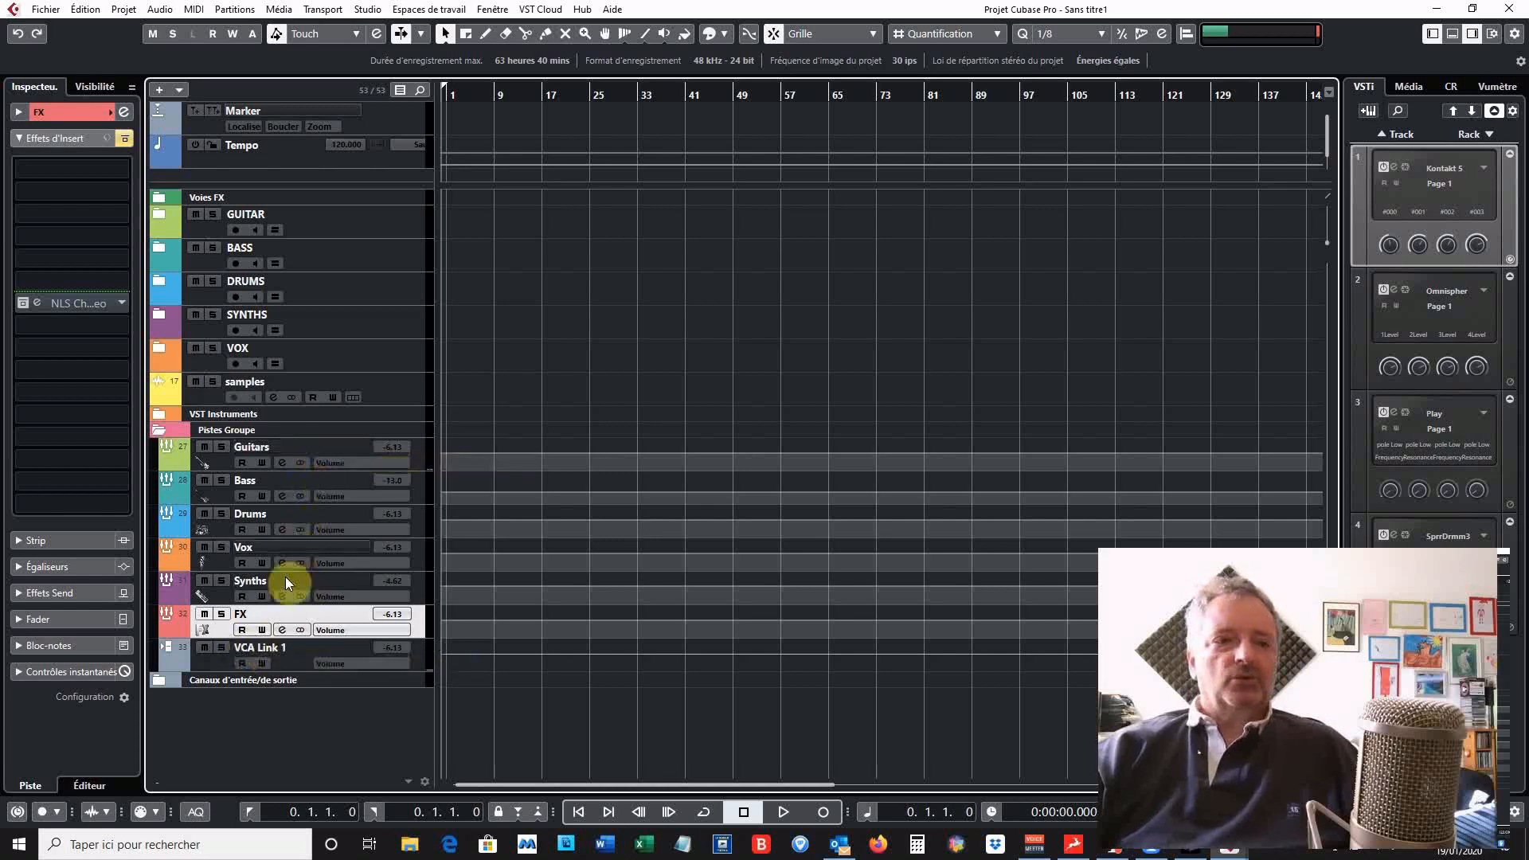
Compare the inserts of the Guitars, Bass, Vox, Synths and FX group tracks again, finishing on the Drums group
{"action": "left_click", "coordinate": [320, 446]}
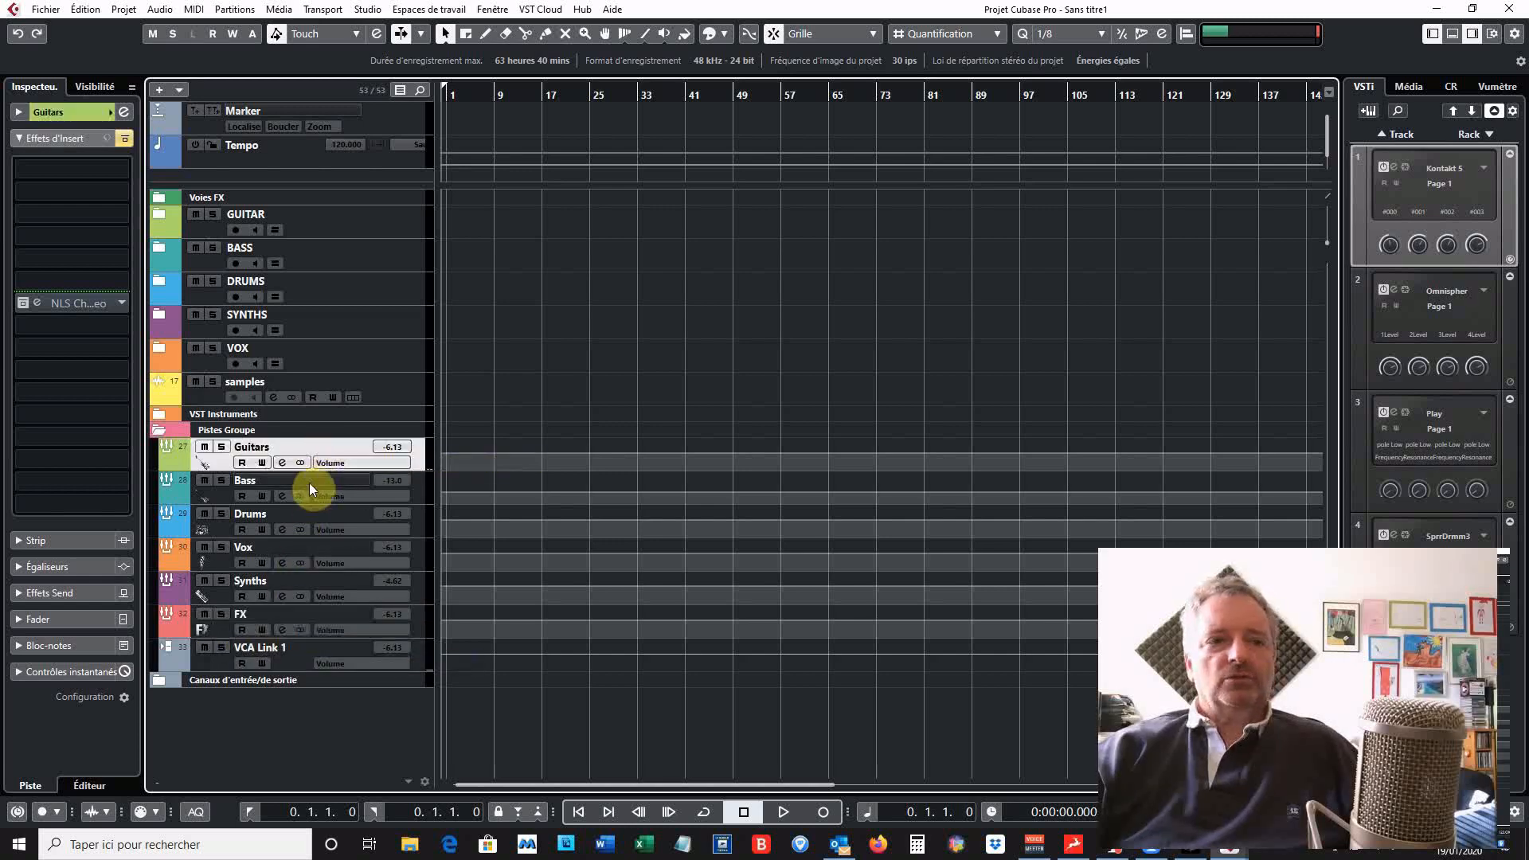
{"action": "left_click", "coordinate": [307, 481]}
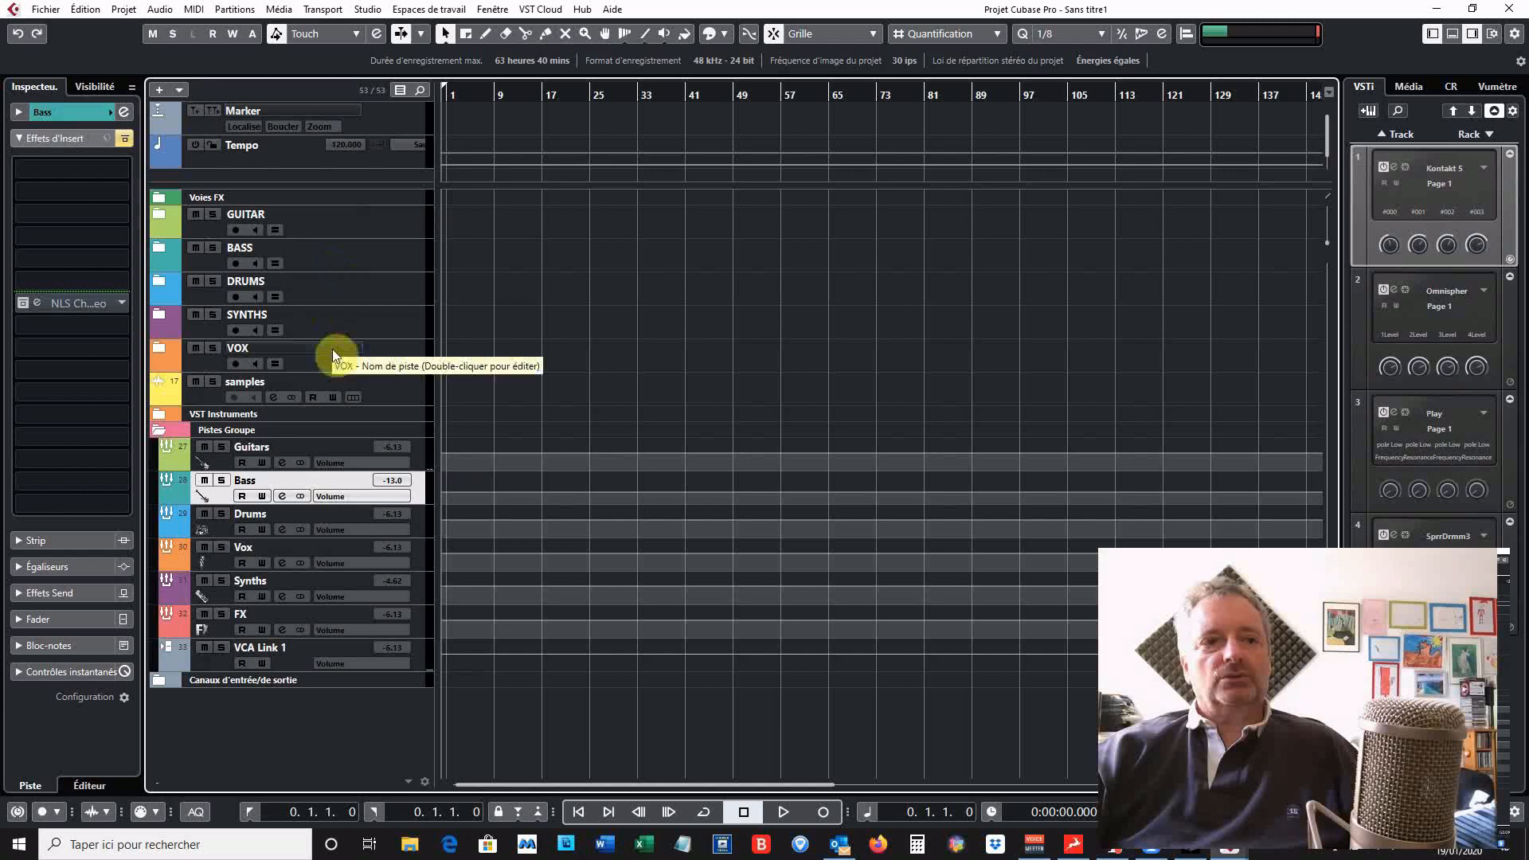
{"action": "left_click", "coordinate": [305, 554]}
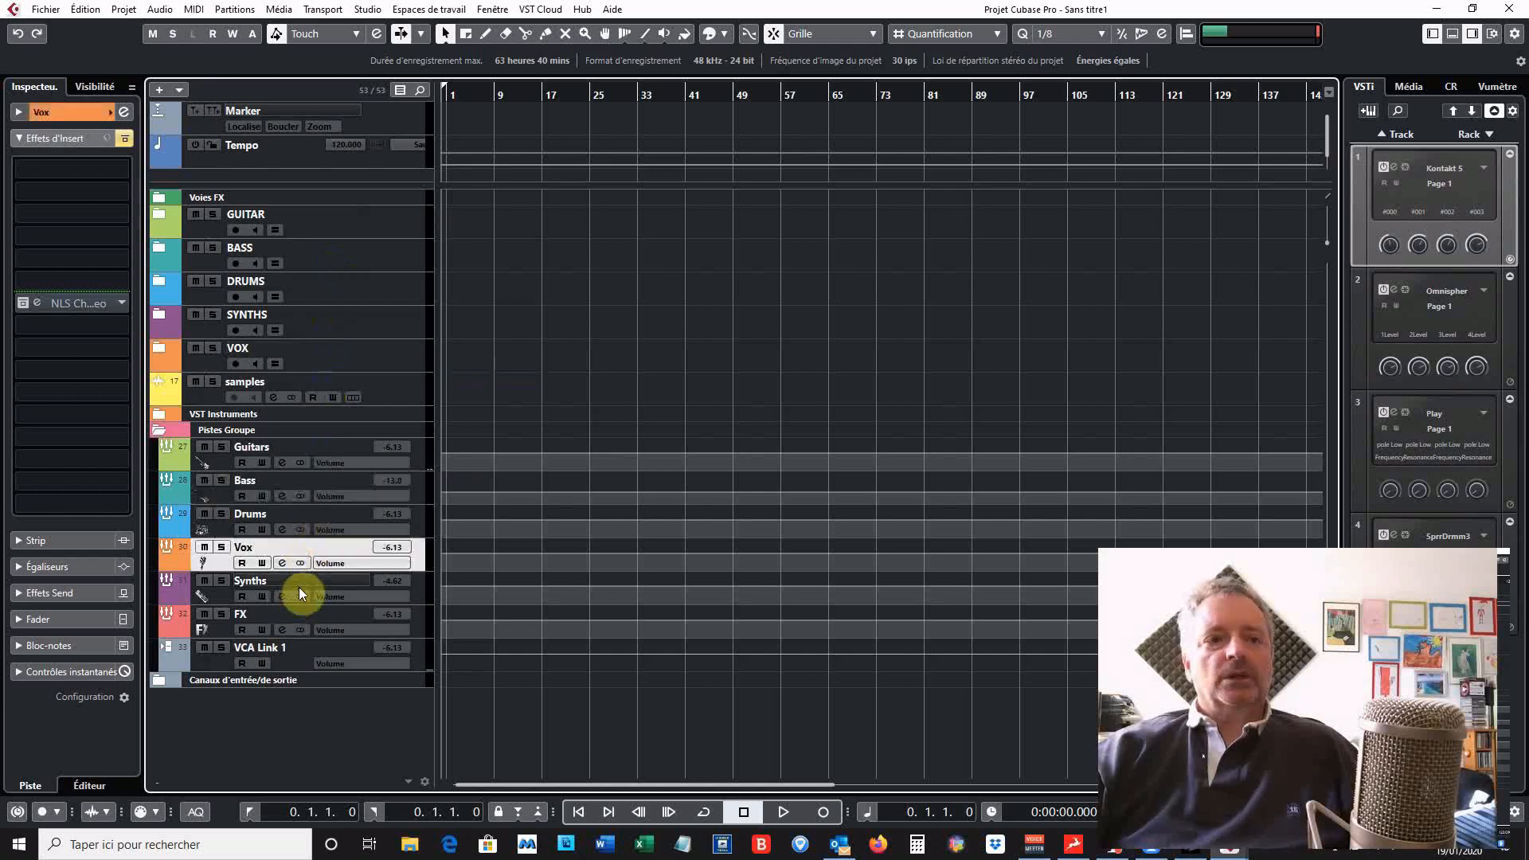
{"action": "left_click", "coordinate": [294, 596]}
{"action": "left_click", "coordinate": [292, 623]}
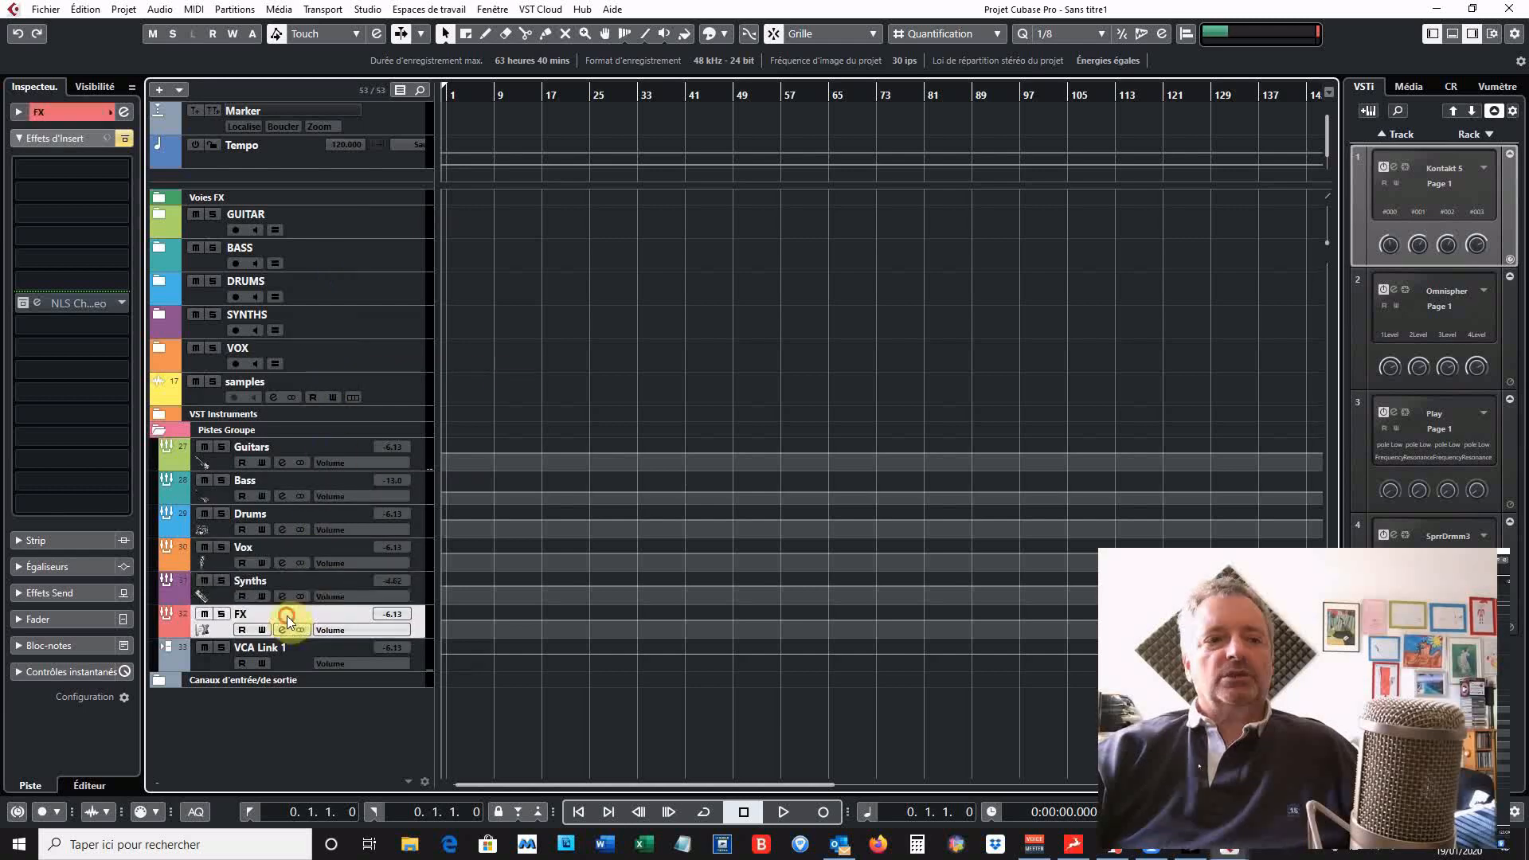
{"action": "left_click", "coordinate": [307, 517]}
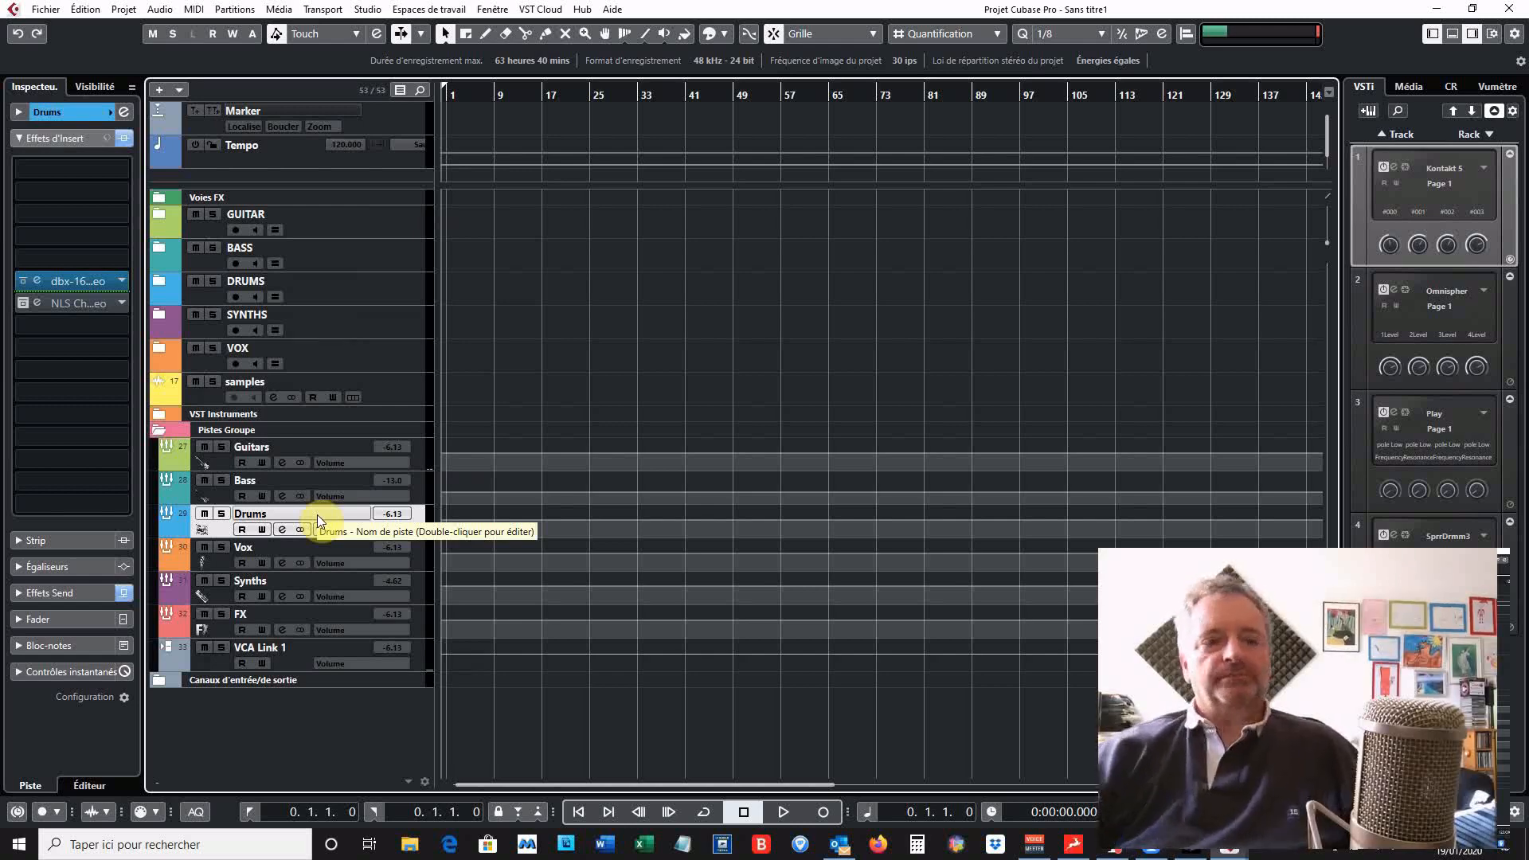
Check the Vox group track's output routing, then expand the GUITAR folder and select the Guitar_rythm track
{"action": "left_click", "coordinate": [210, 557]}
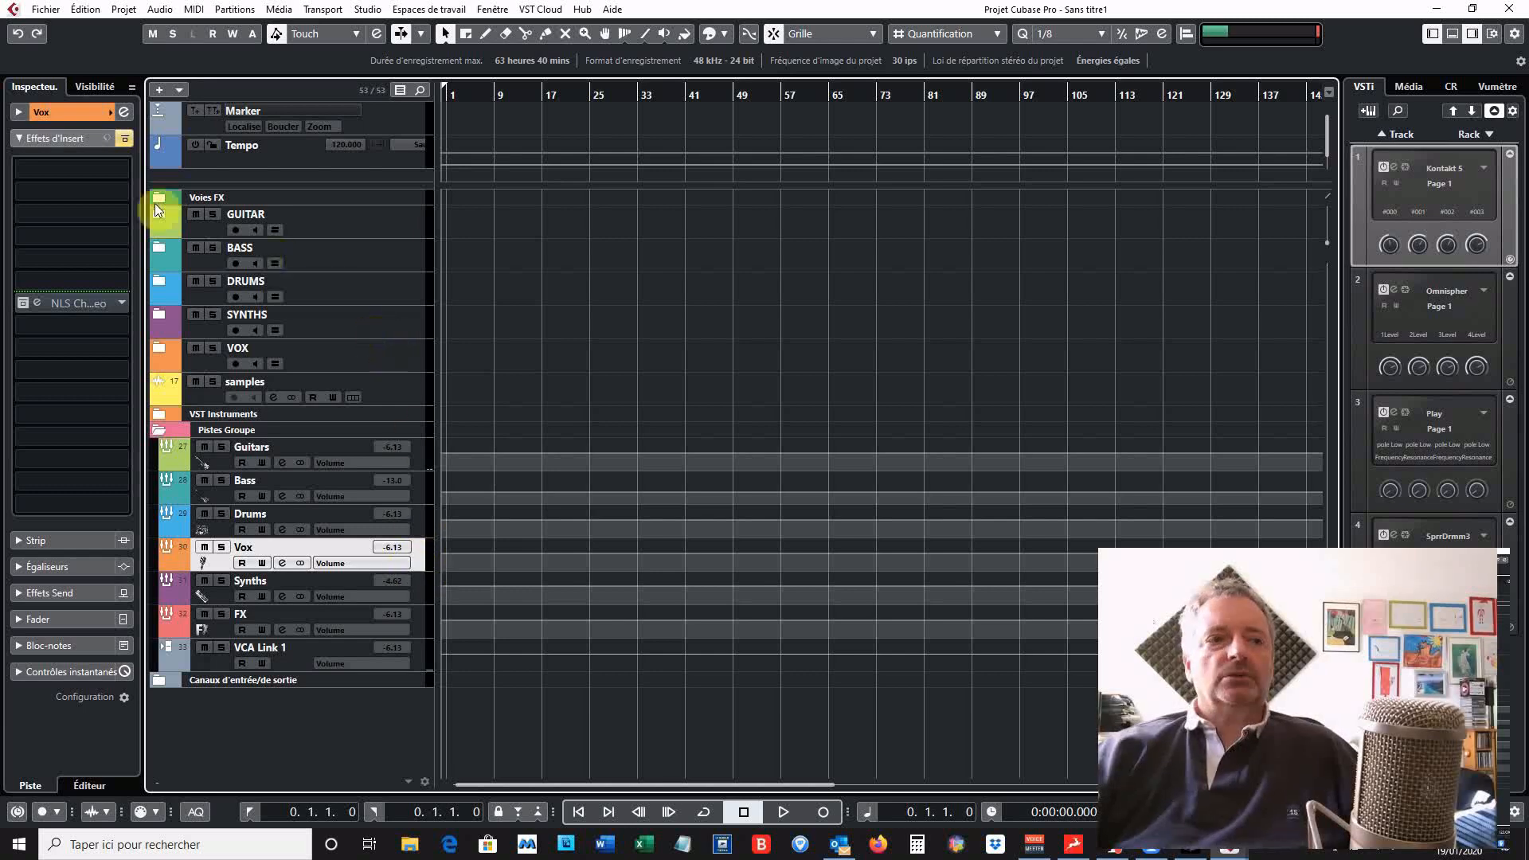
{"action": "left_click", "coordinate": [62, 113]}
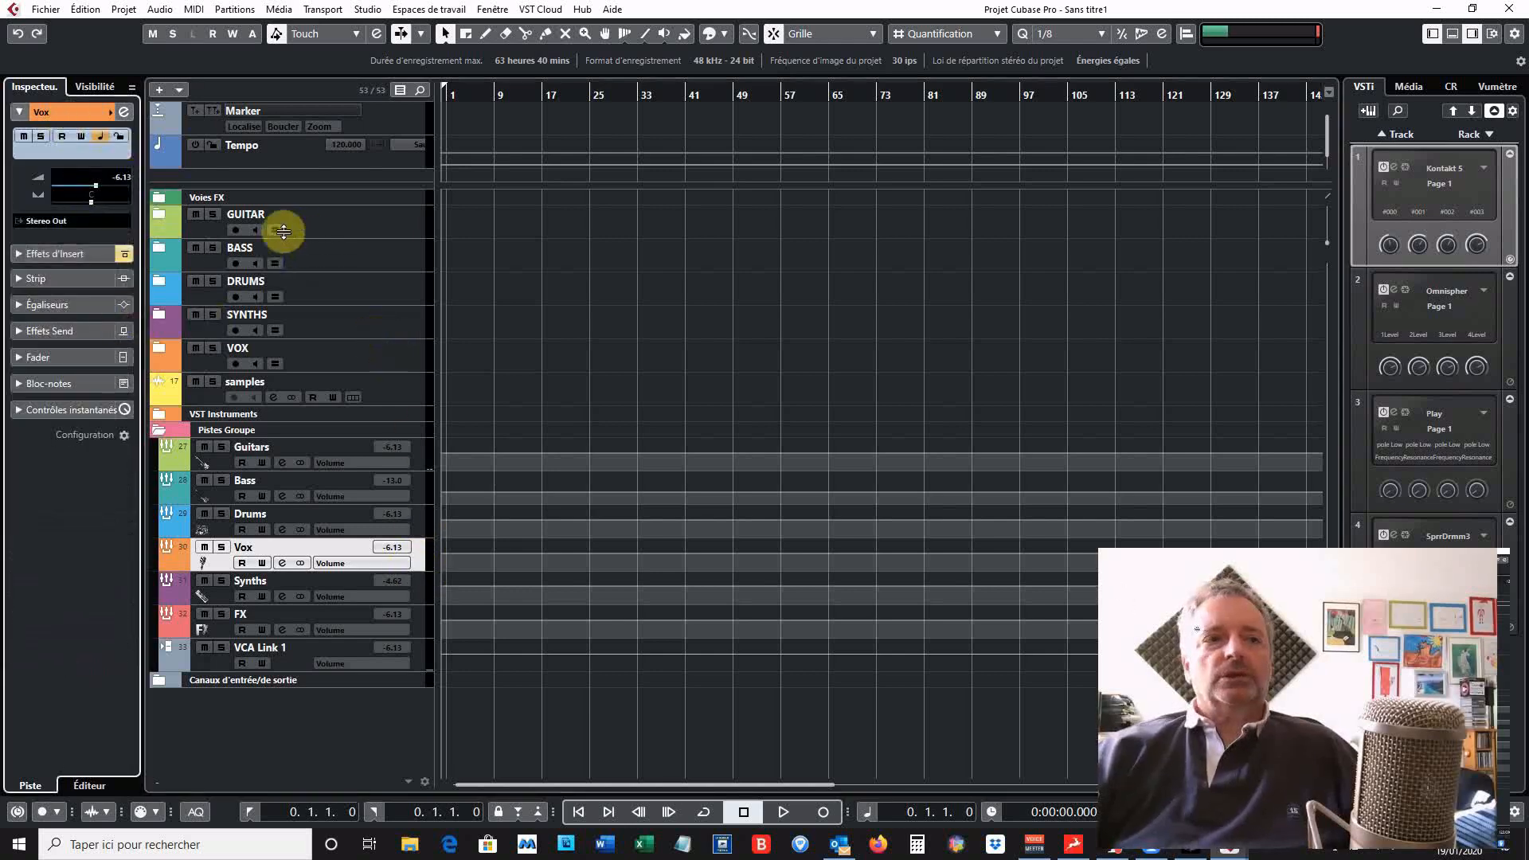
{"action": "left_click", "coordinate": [154, 213]}
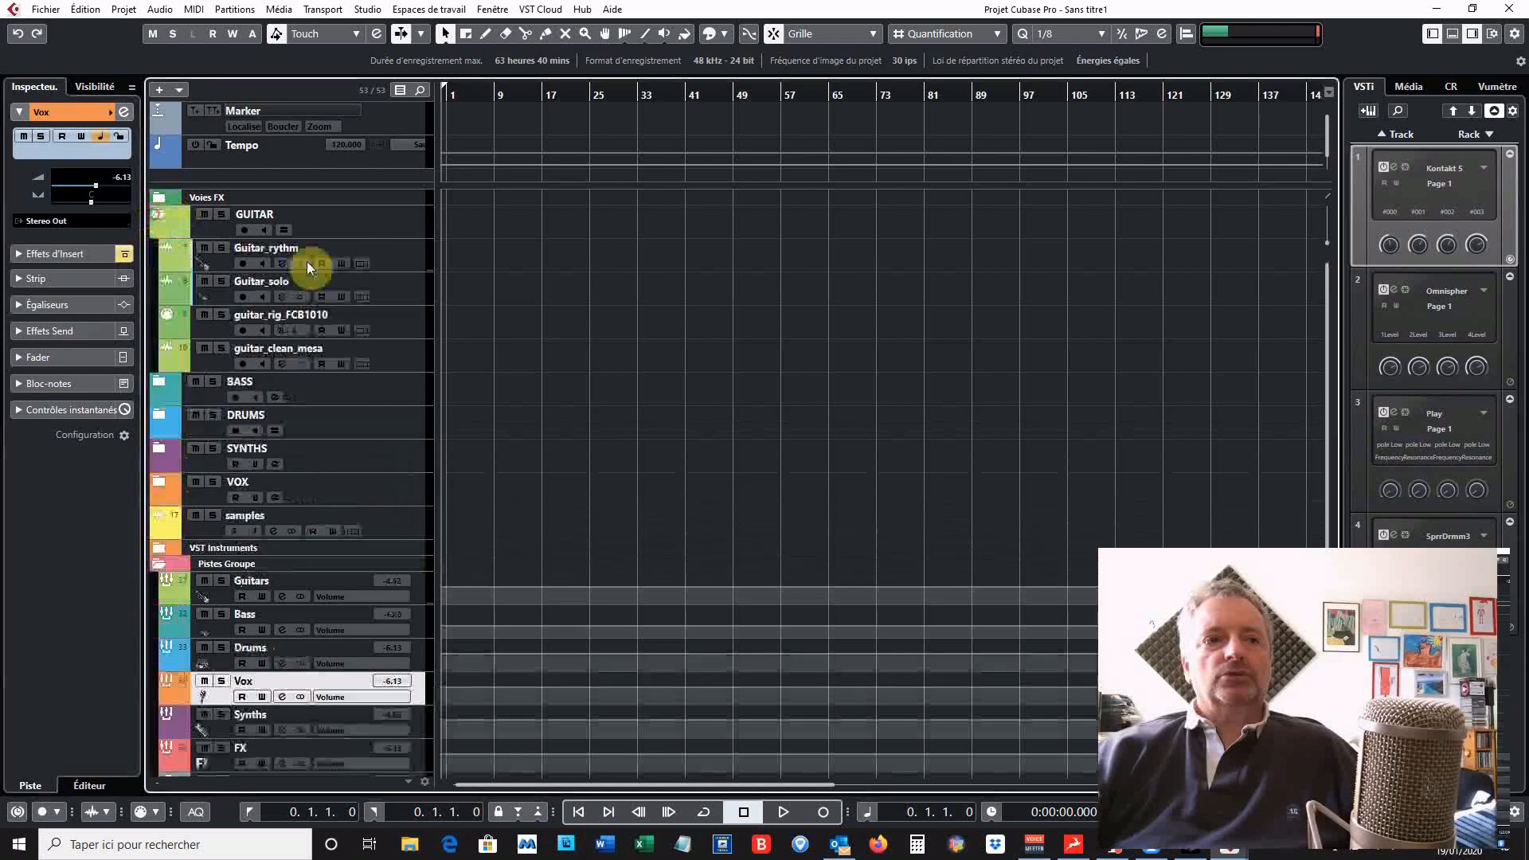
{"action": "left_click", "coordinate": [409, 260]}
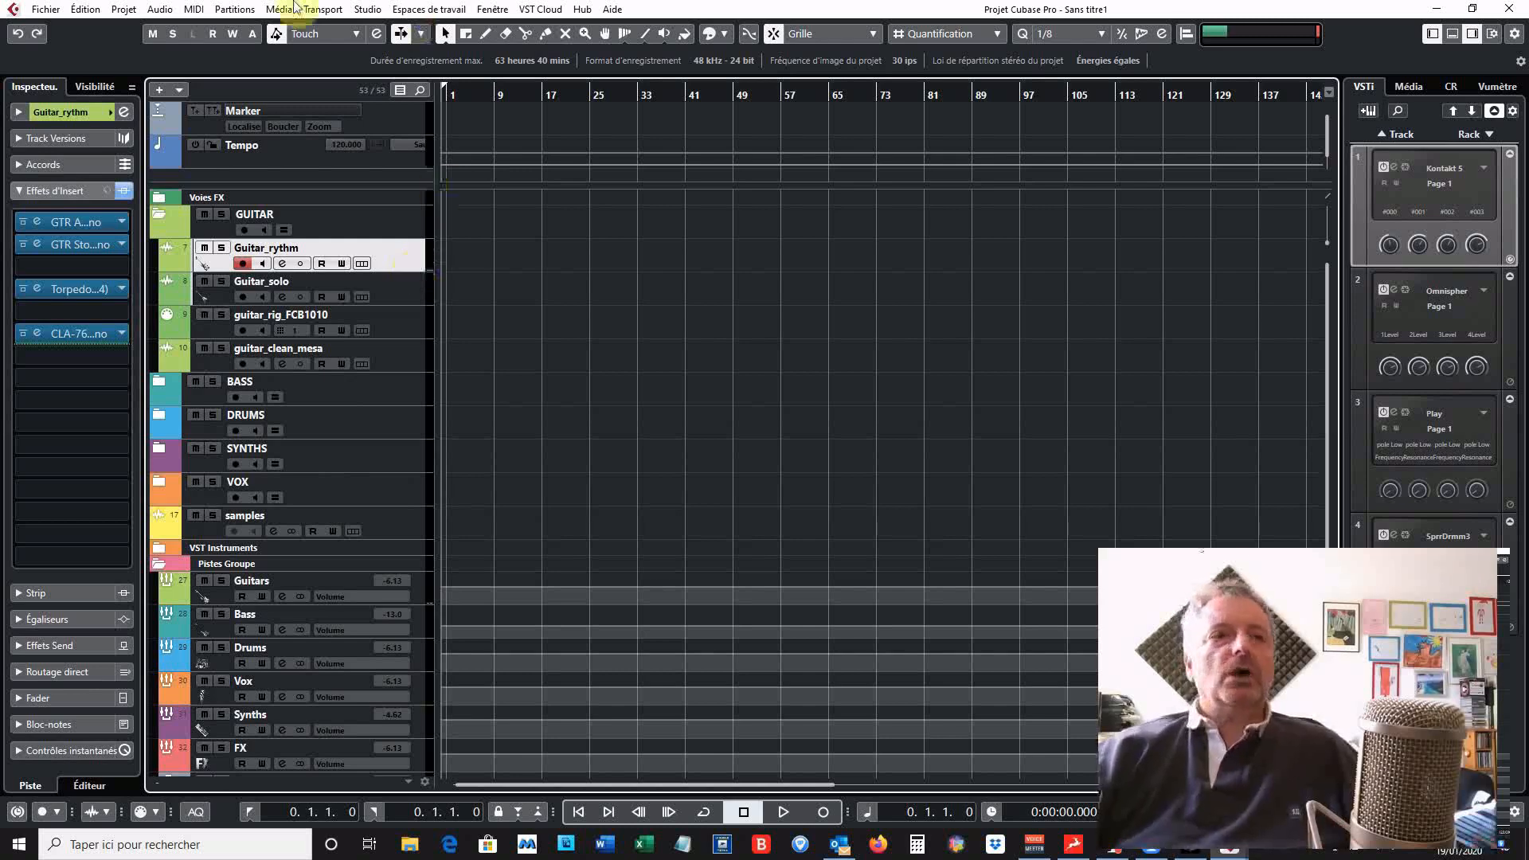
Look over the track types that can be added to the project, without adding one
{"action": "left_click", "coordinate": [121, 9]}
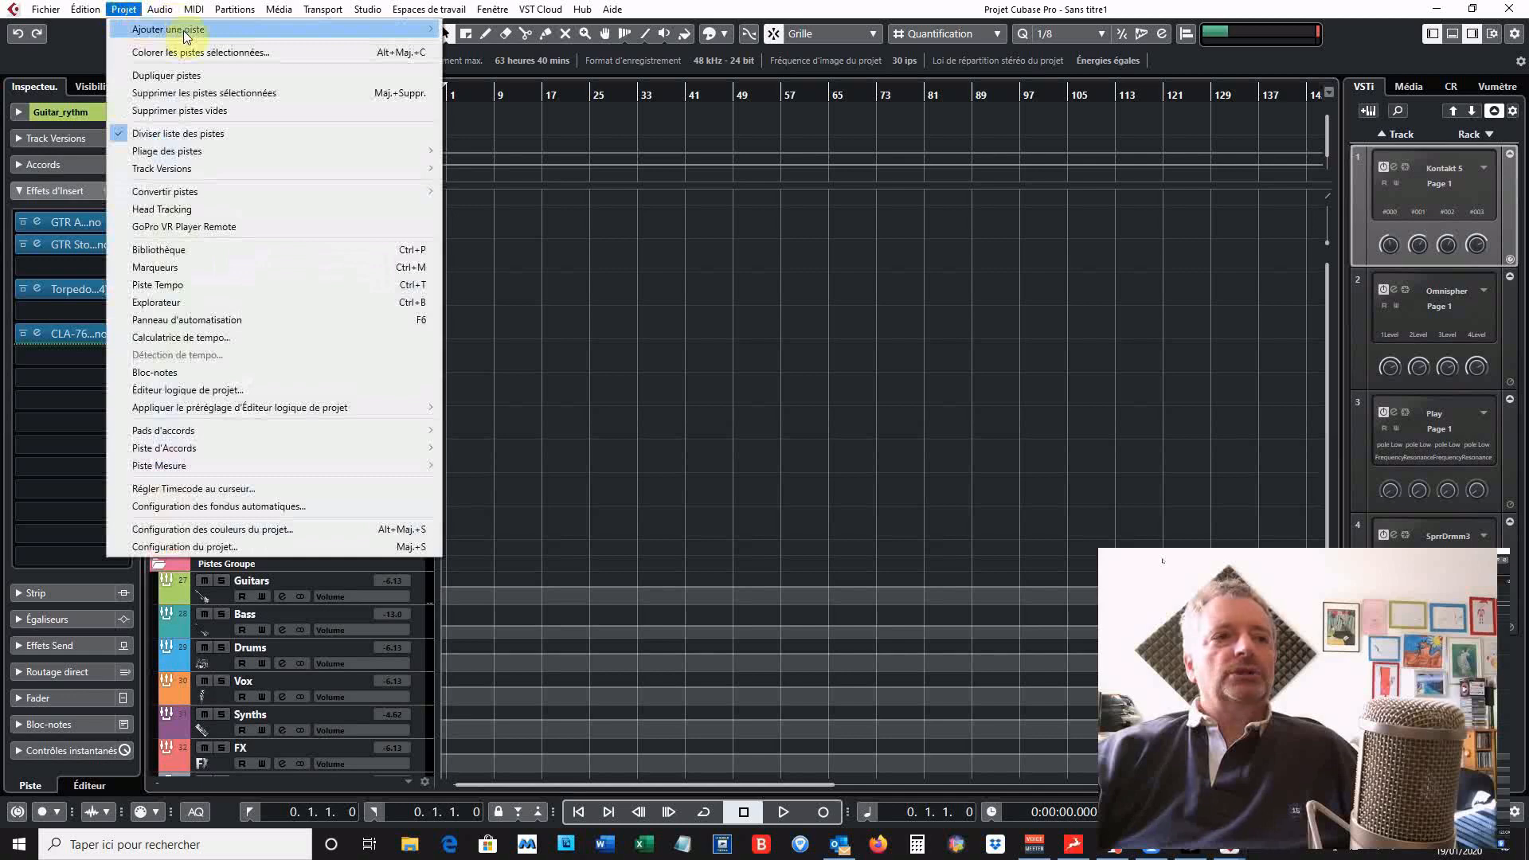
{"action": "left_click", "coordinate": [492, 9]}
{"action": "left_click", "coordinate": [124, 8]}
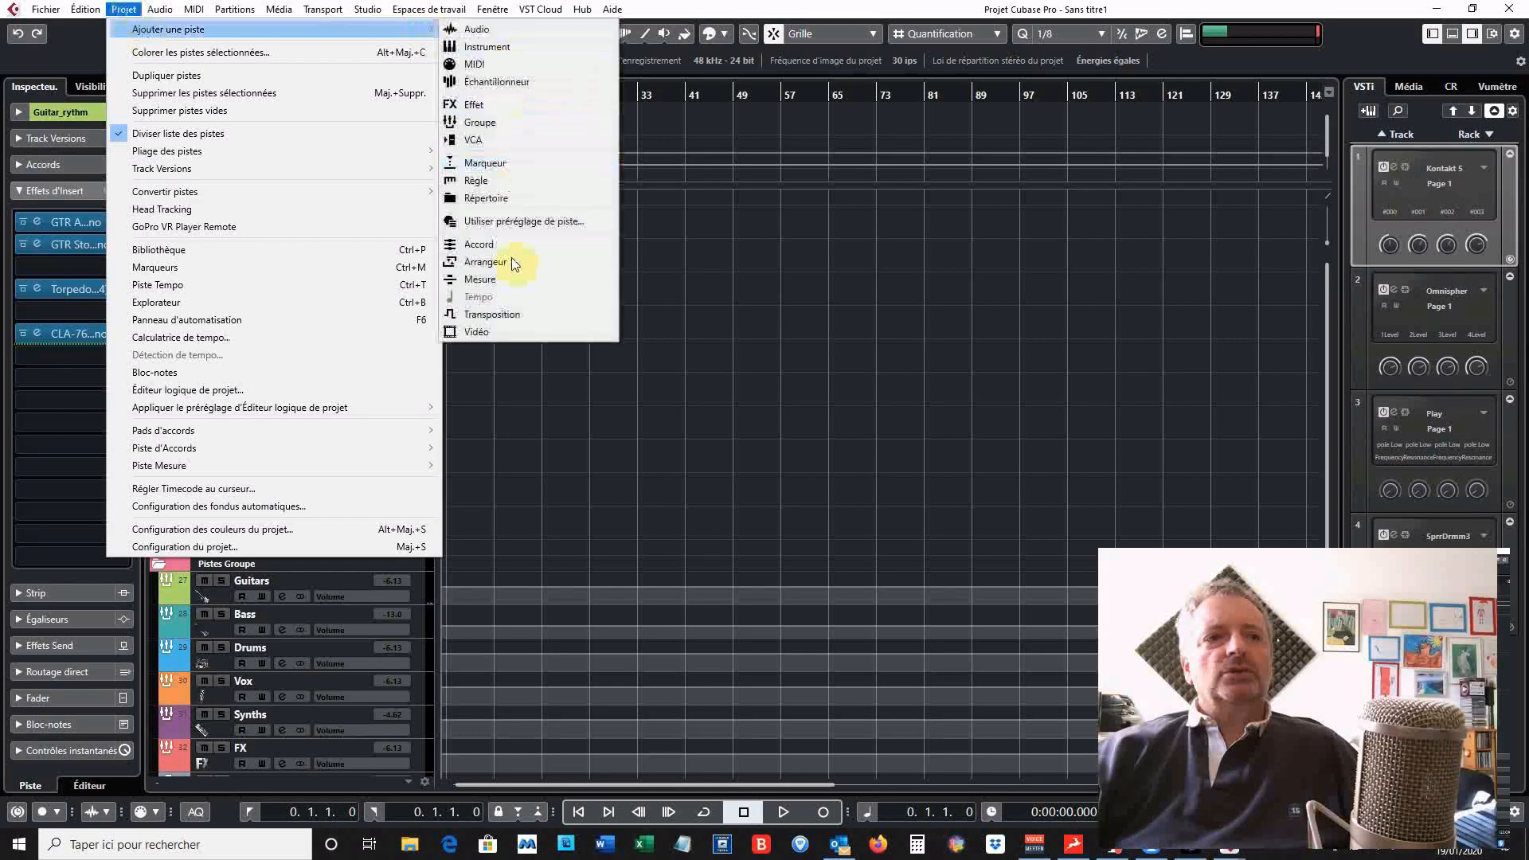
{"action": "left_click", "coordinate": [788, 345]}
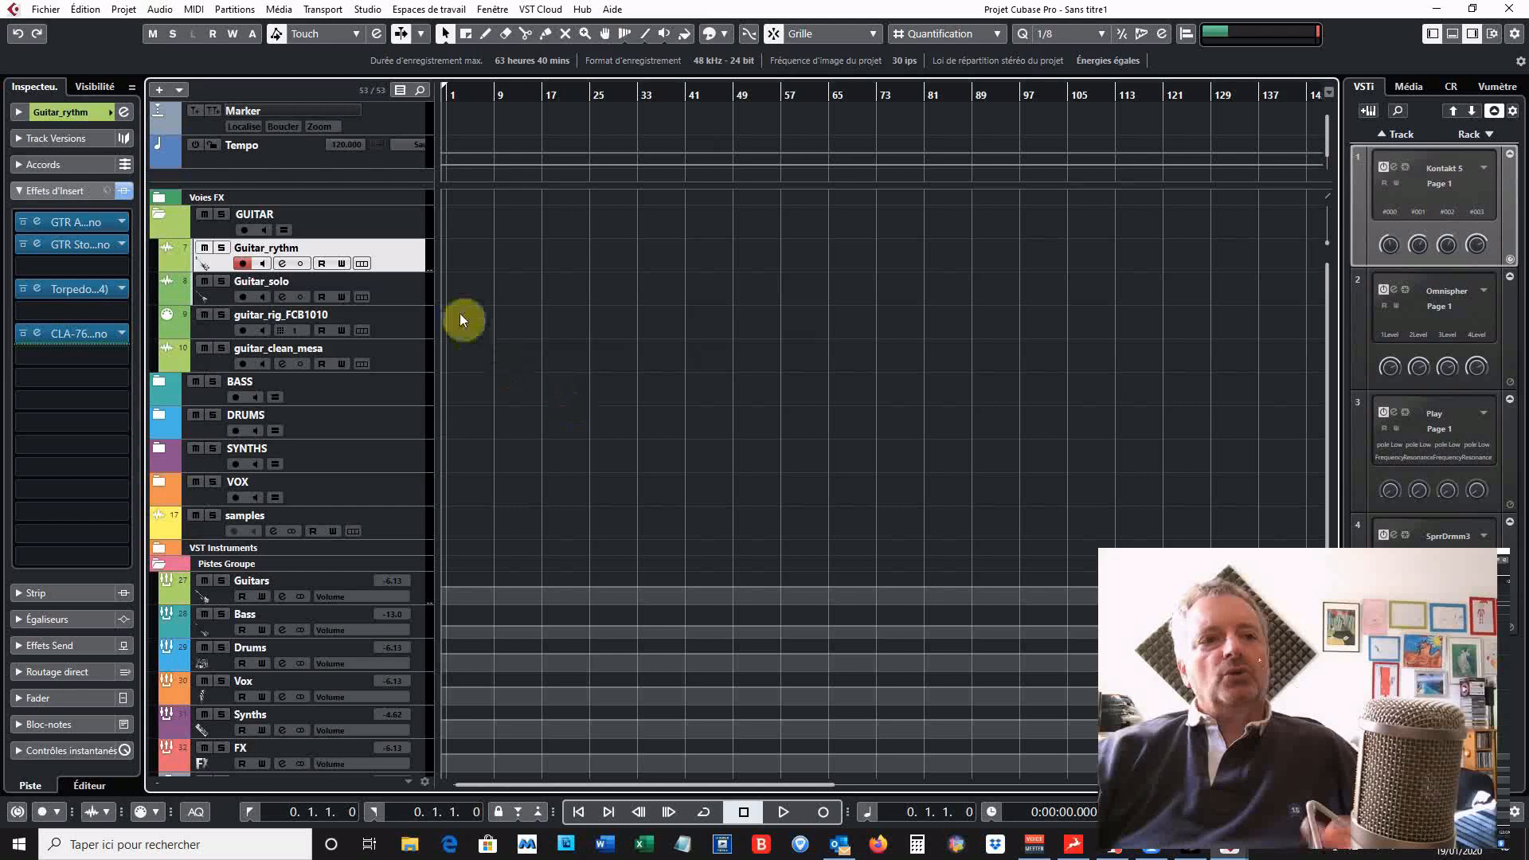
Examine the input and output routing of the Guitar_rythm track
{"action": "left_click", "coordinate": [65, 112]}
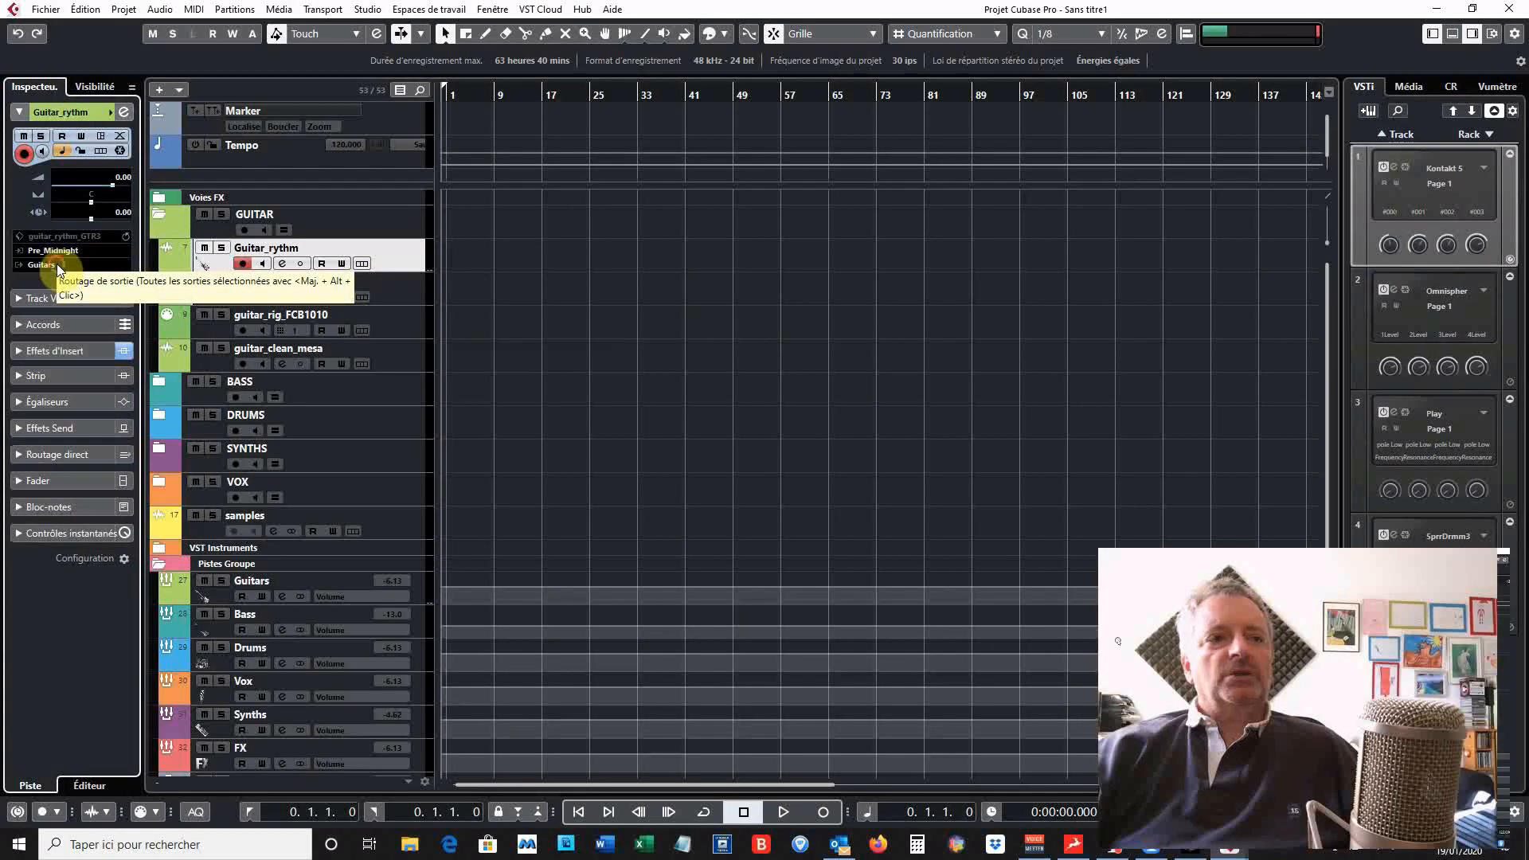
{"action": "left_click", "coordinate": [411, 331]}
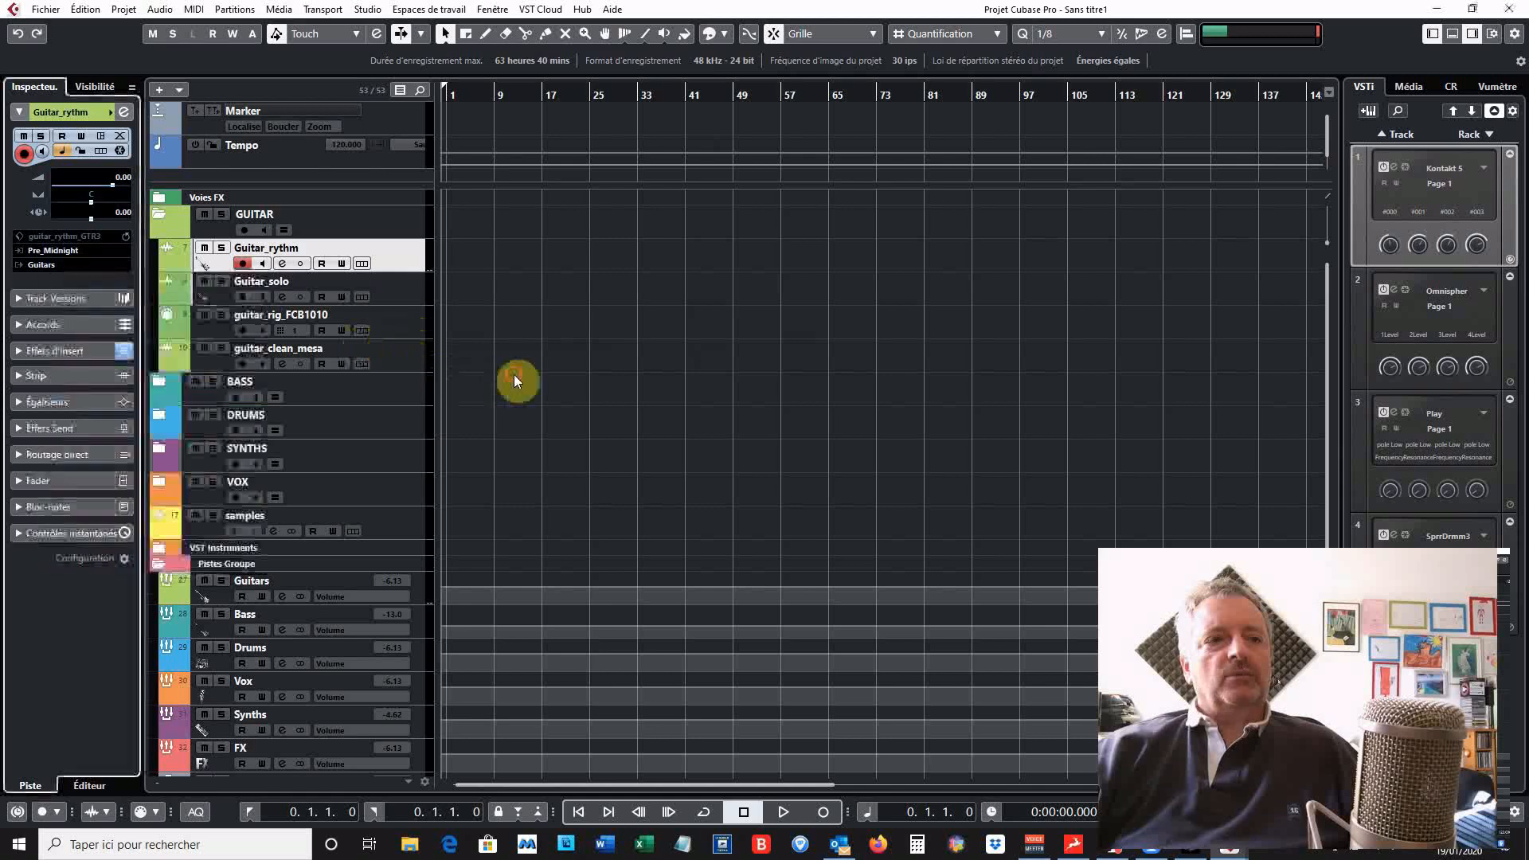
Expand the BASS folder, select its Bass track and check the destinations available for its output routing
{"action": "left_click", "coordinate": [162, 387]}
{"action": "left_click", "coordinate": [394, 427]}
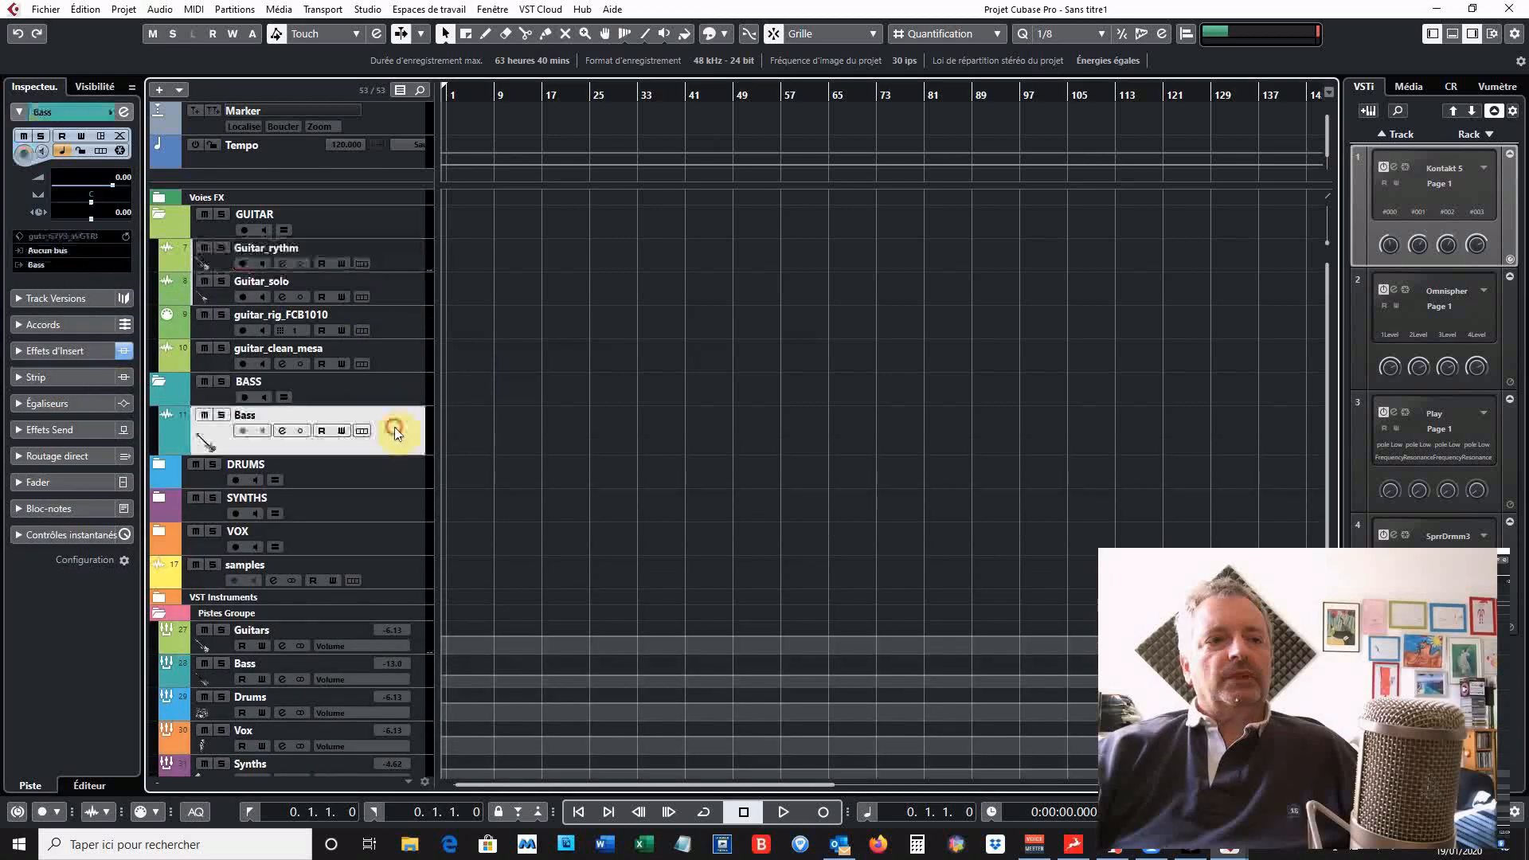
{"action": "left_click", "coordinate": [54, 264]}
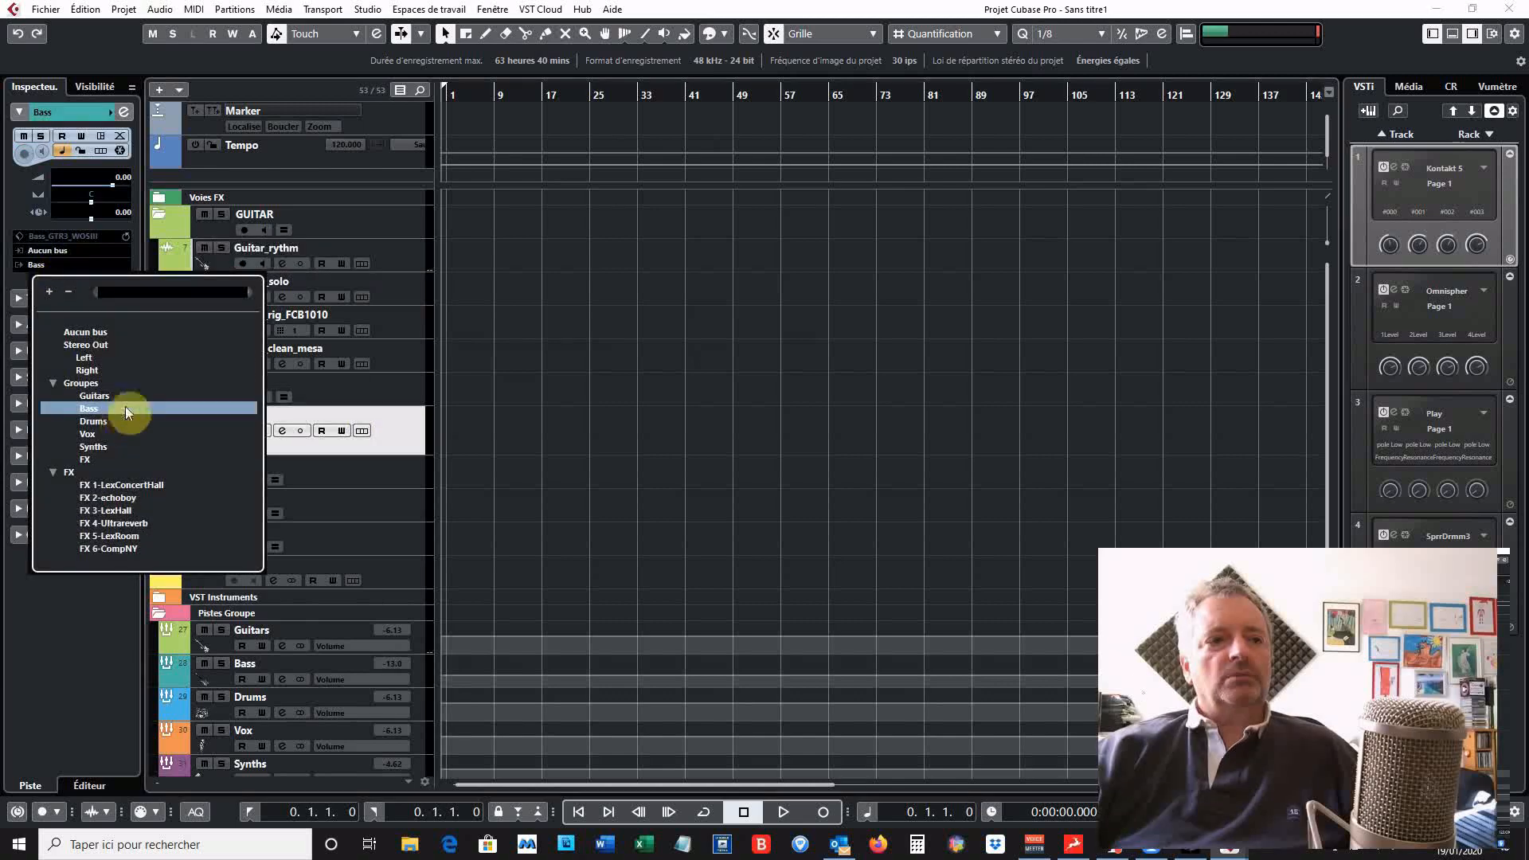
{"action": "left_click", "coordinate": [491, 407]}
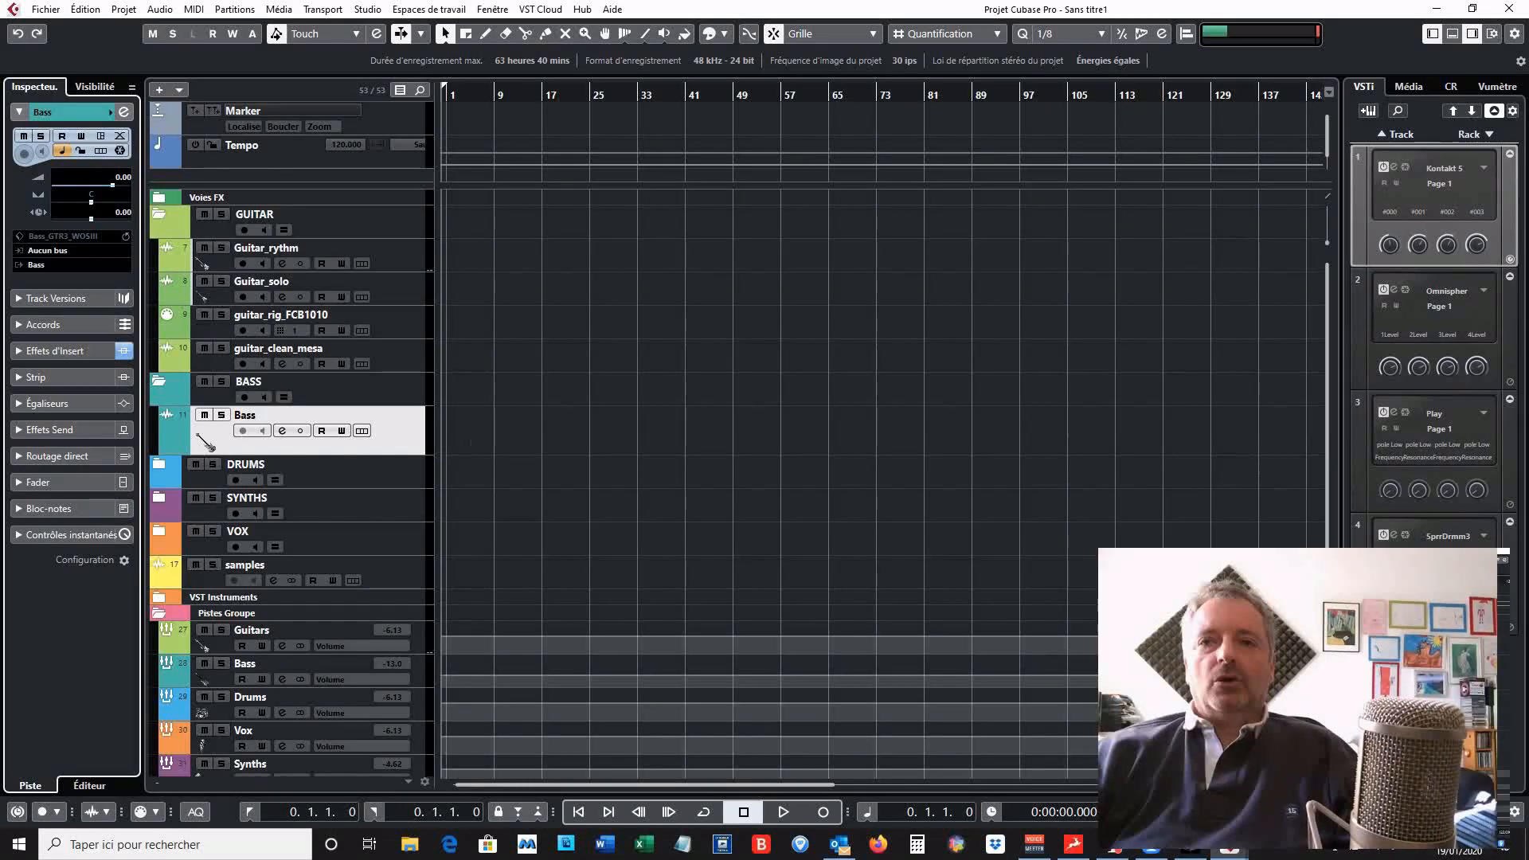
Open the MixConsole and maximize its window
{"action": "key", "text": "F3"}
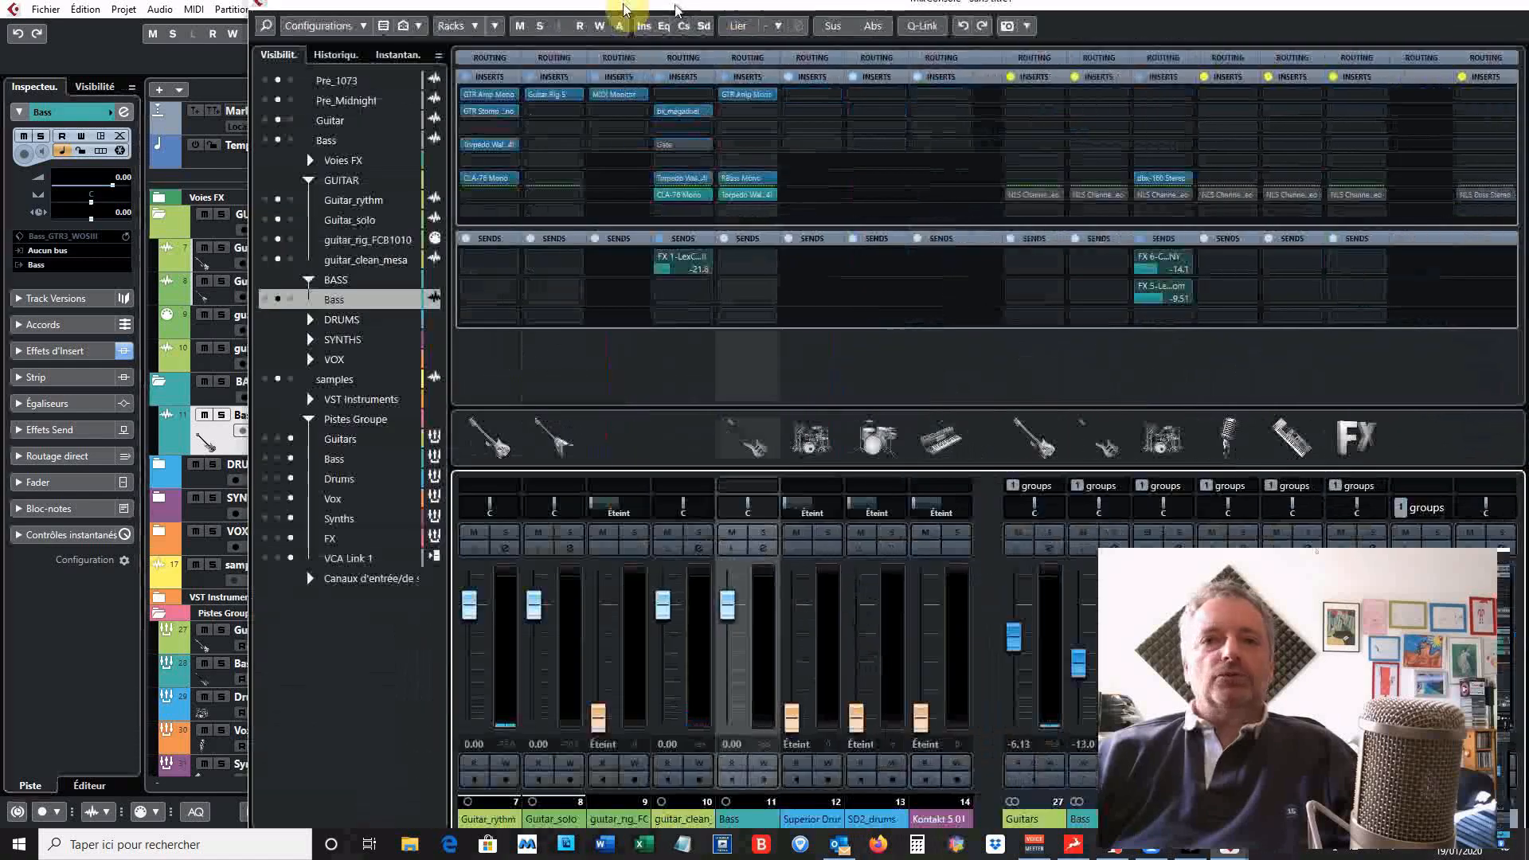
{"action": "key", "text": "F3"}
{"action": "key", "text": "F3"}
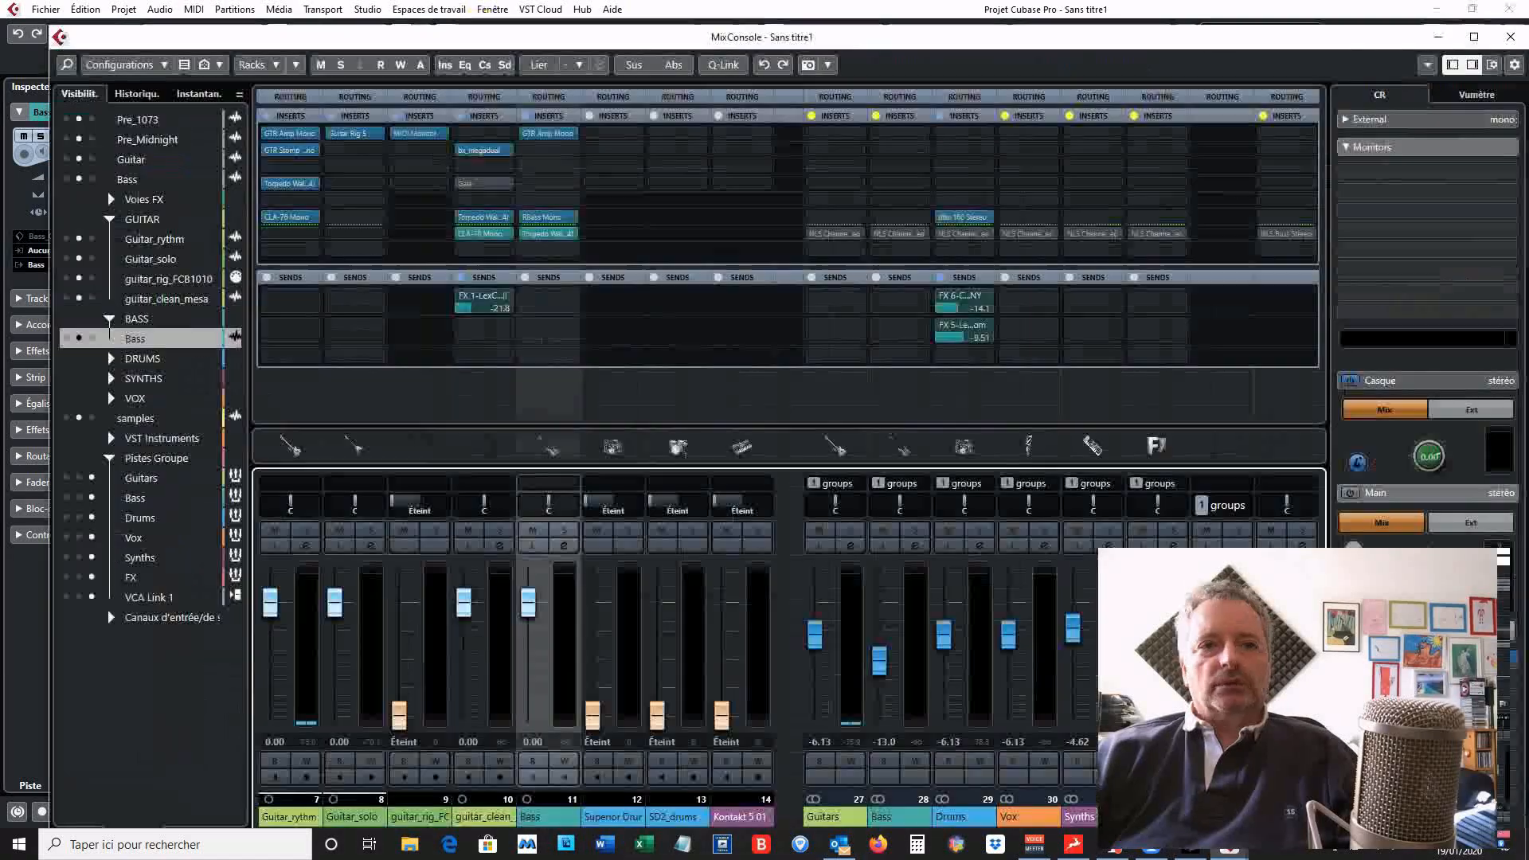
{"action": "double_click", "coordinate": [874, 40]}
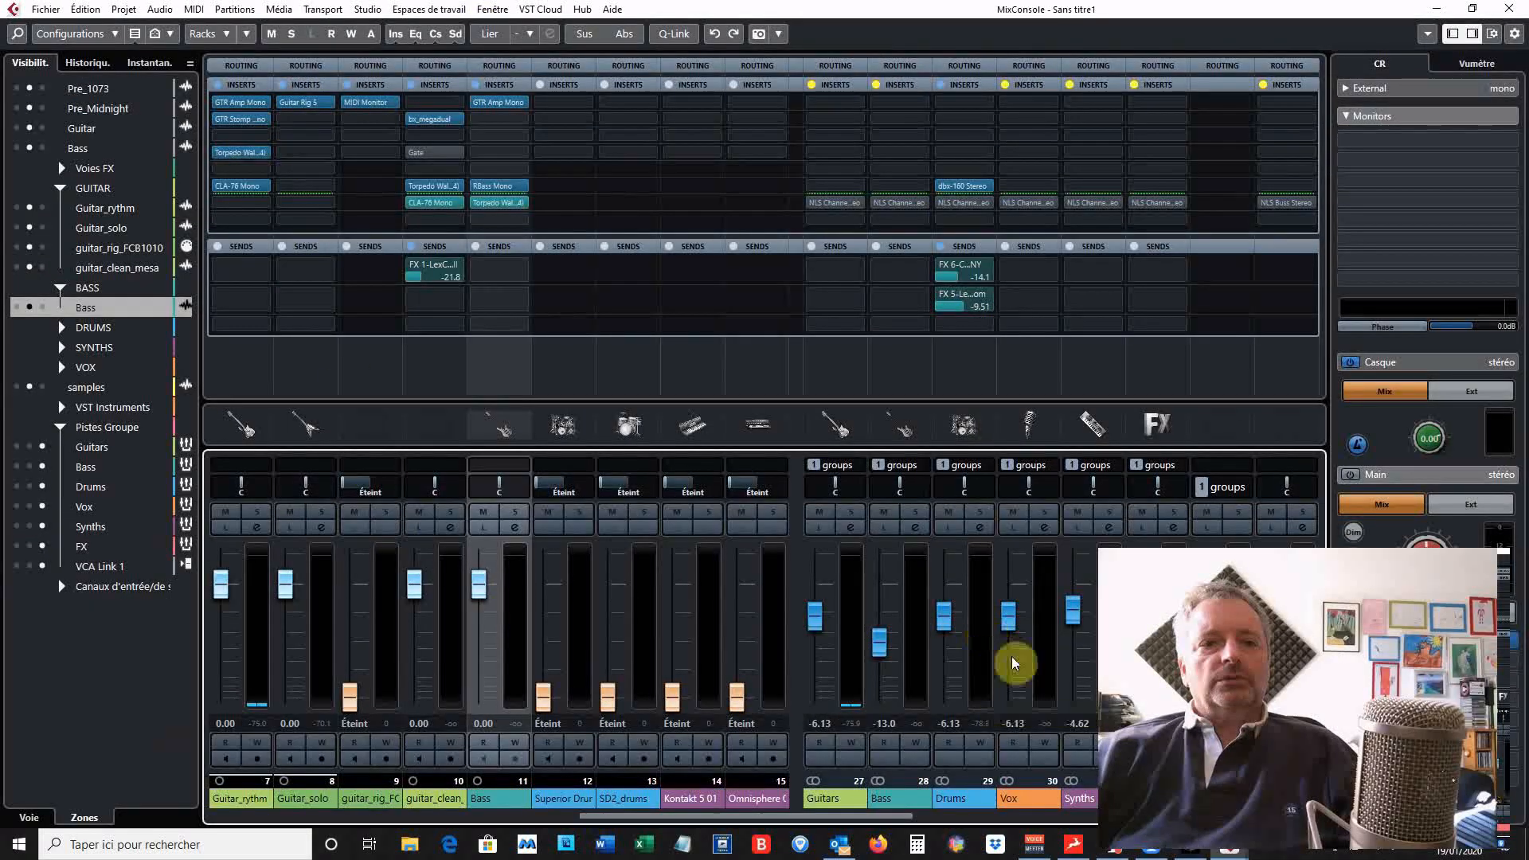
Go through the Guitars, Bass, Drums, Vox and Synths group channels in the mixer, finishing on the Bass group
{"action": "left_click", "coordinate": [837, 430]}
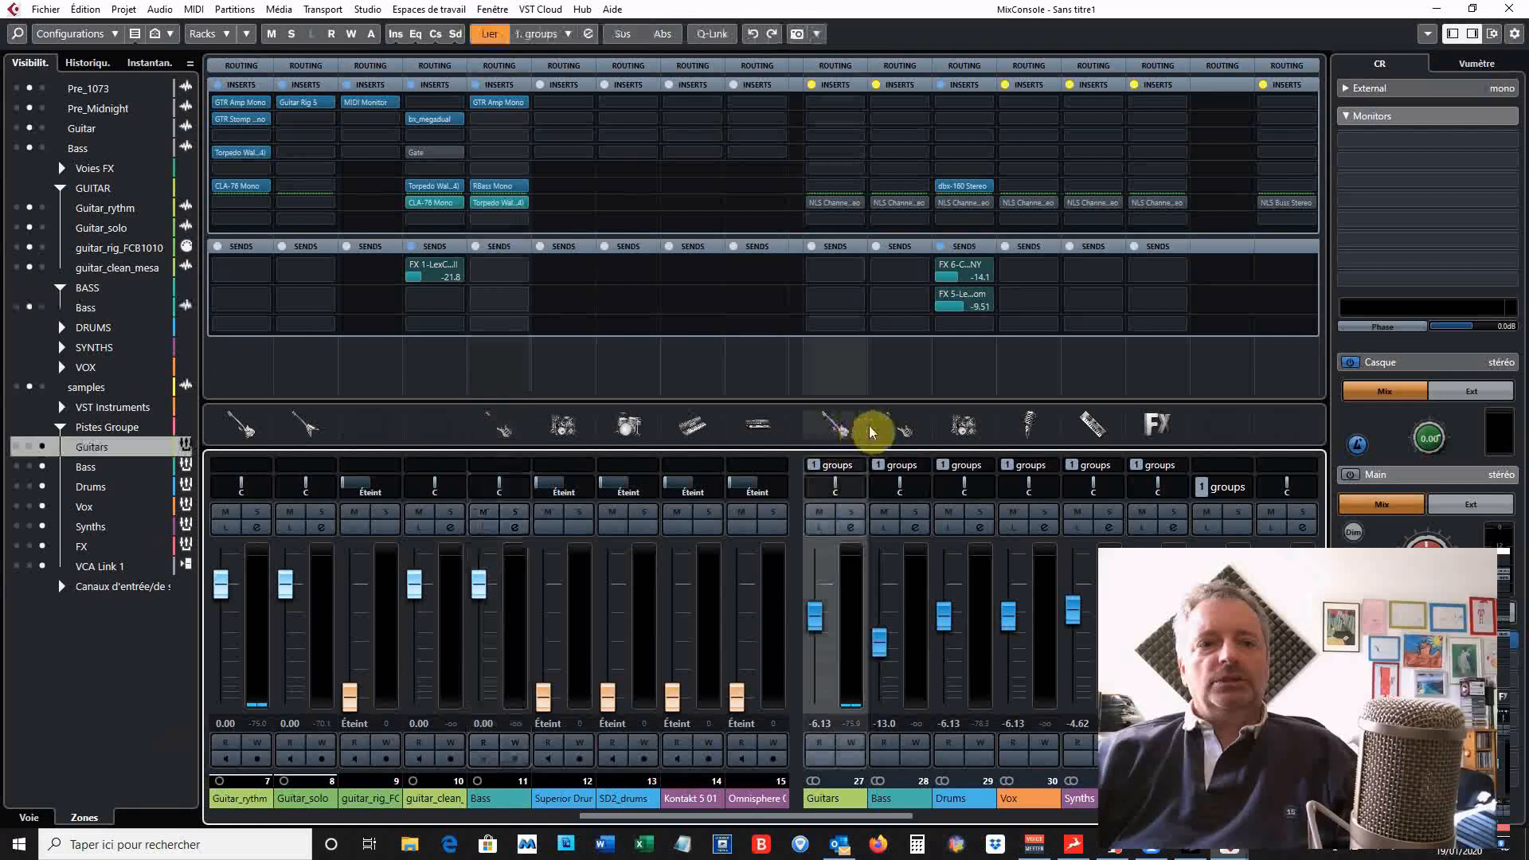
{"action": "left_click", "coordinate": [906, 431]}
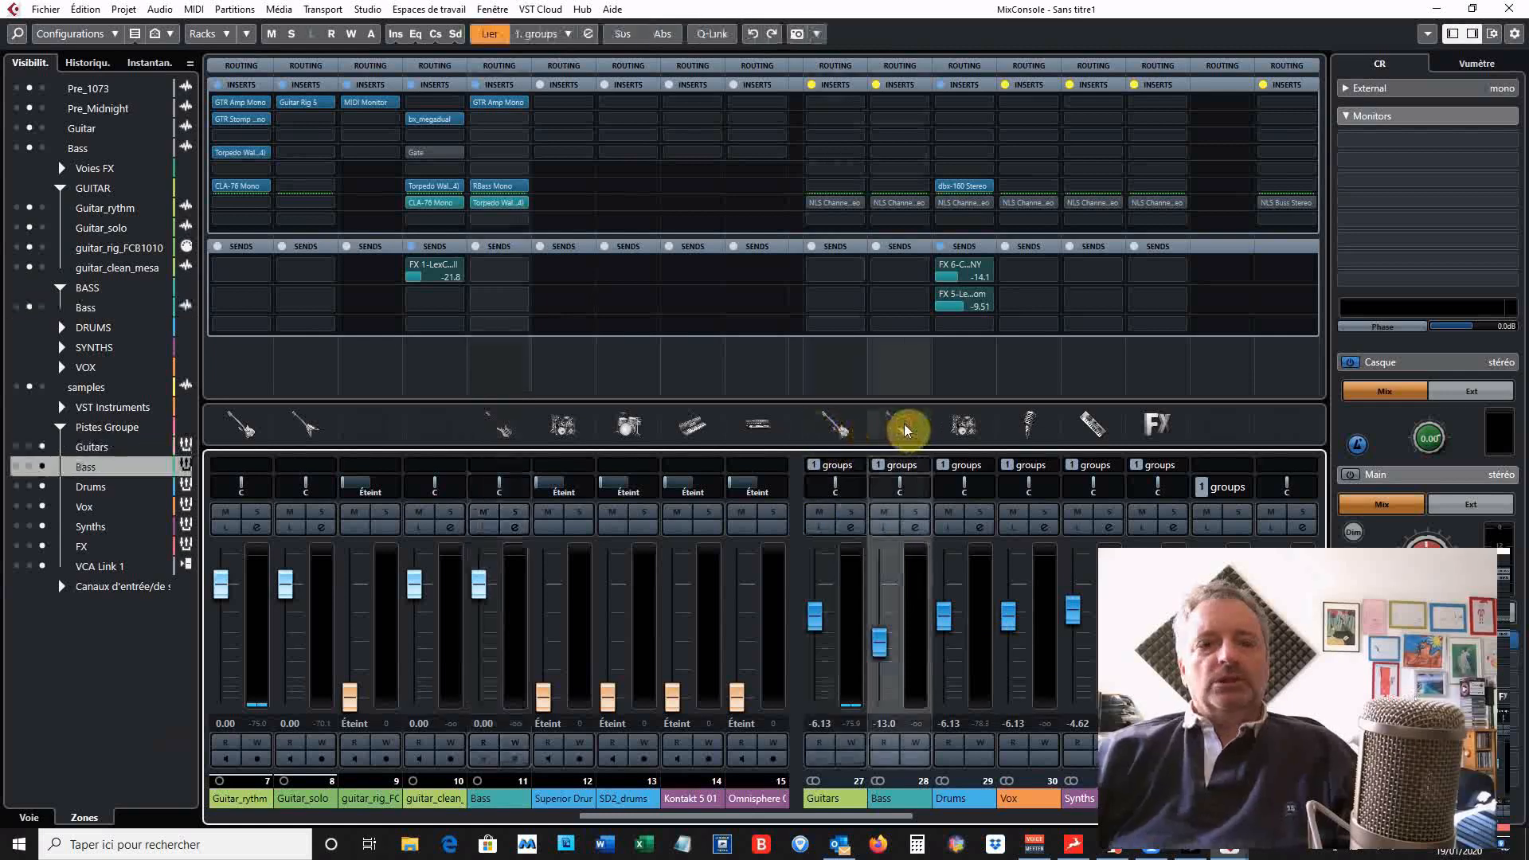
{"action": "left_click", "coordinate": [969, 430]}
{"action": "left_click", "coordinate": [1027, 427]}
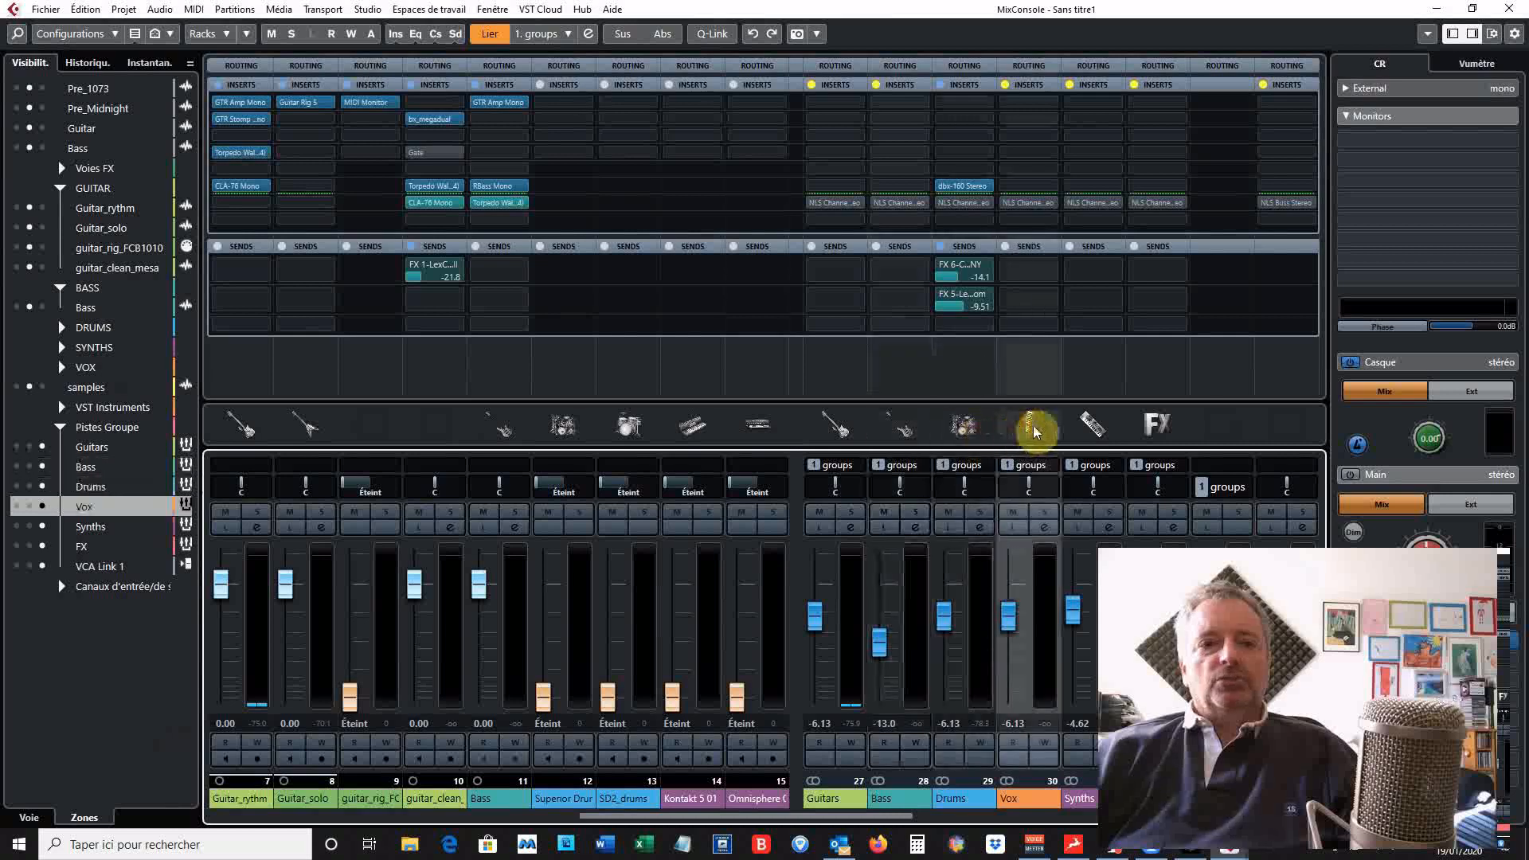
{"action": "left_click", "coordinate": [1097, 429]}
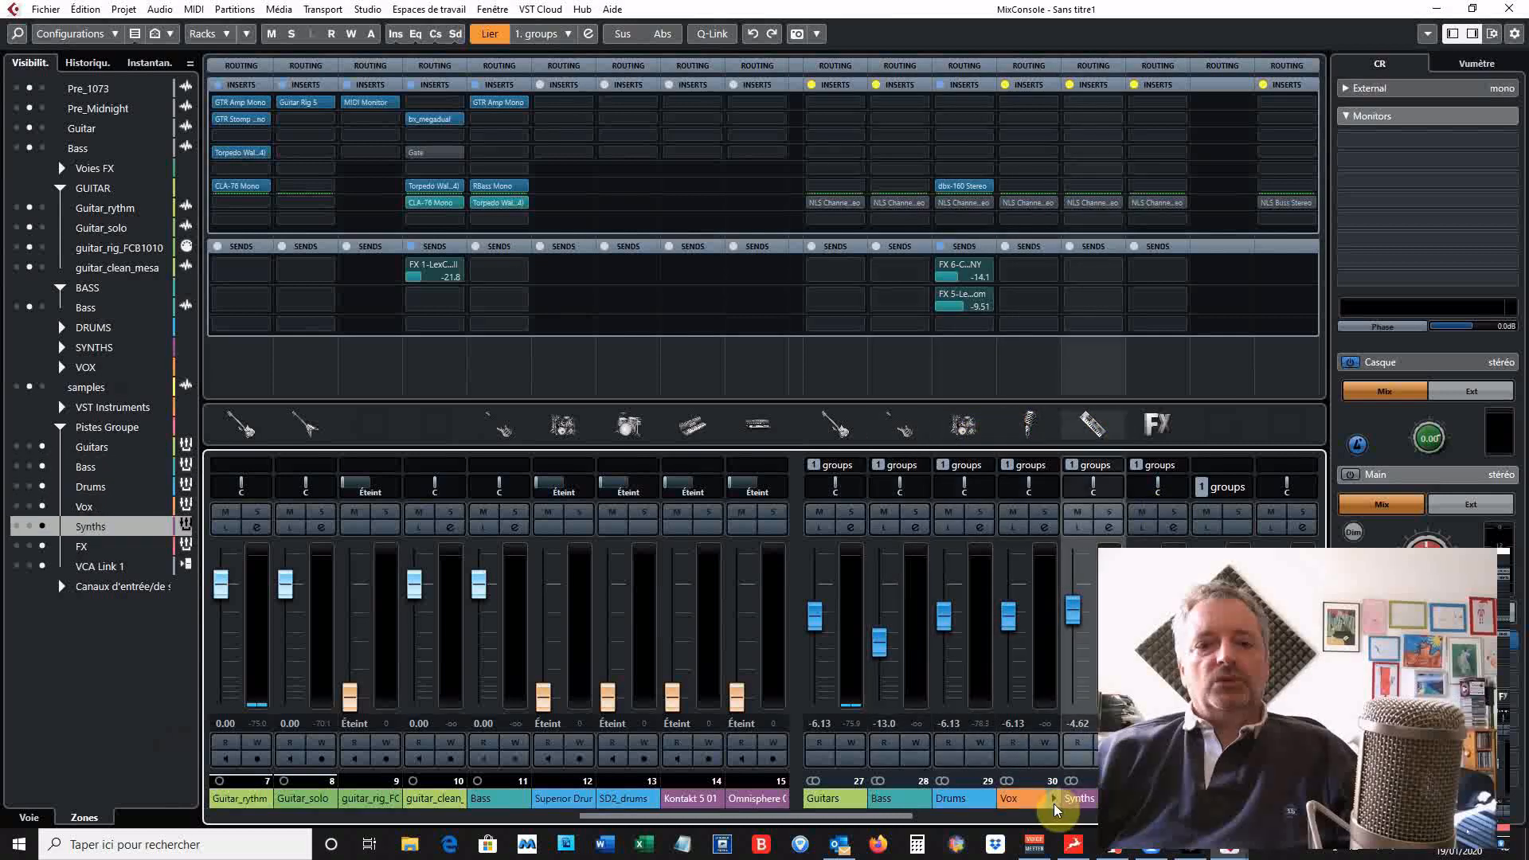
{"action": "left_click", "coordinate": [1034, 804]}
{"action": "left_click", "coordinate": [959, 799]}
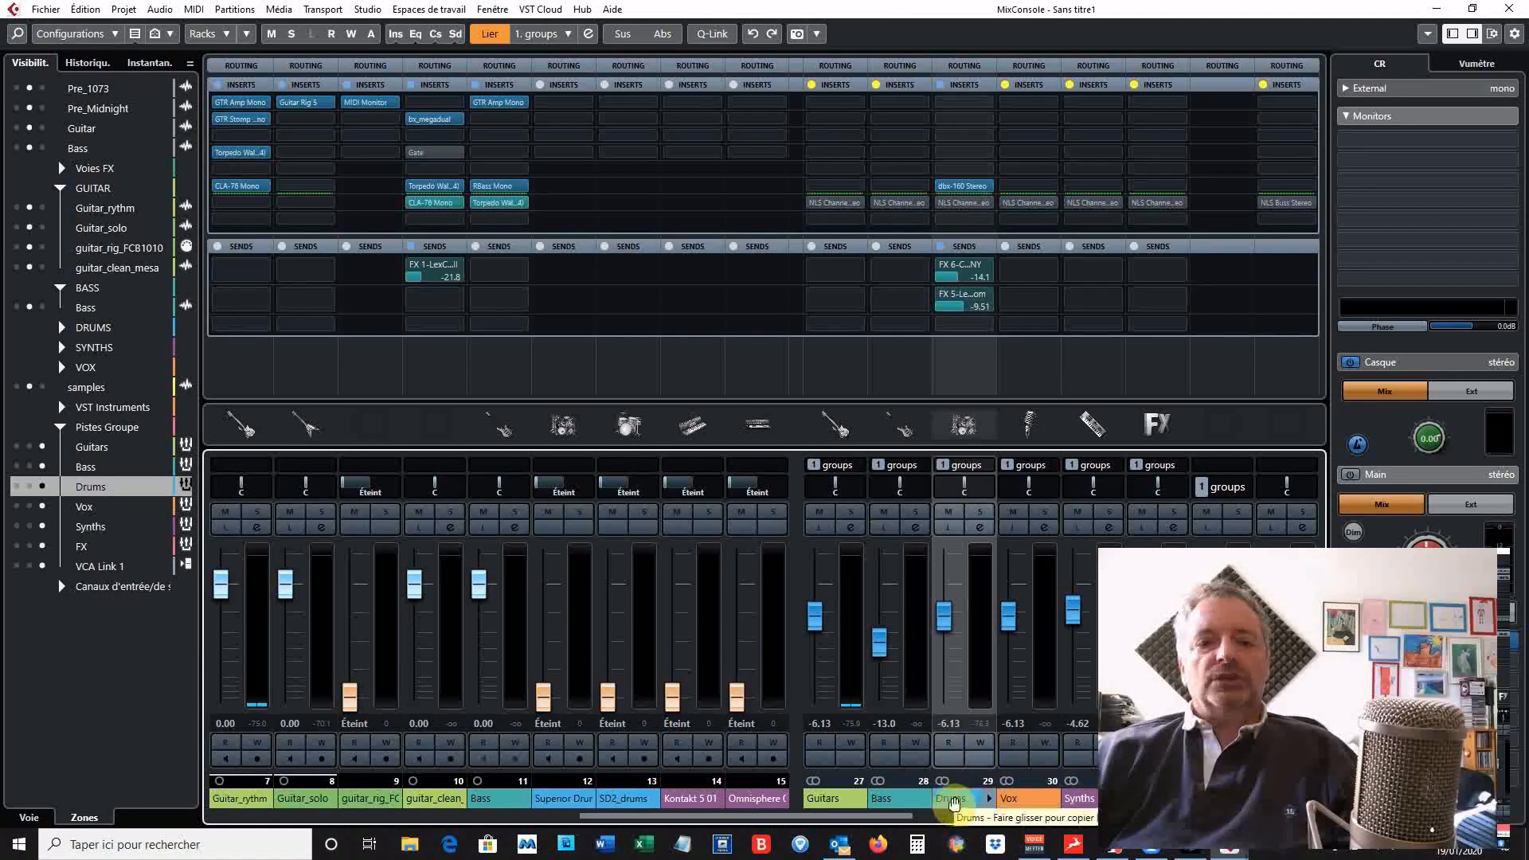
{"action": "left_click", "coordinate": [898, 804]}
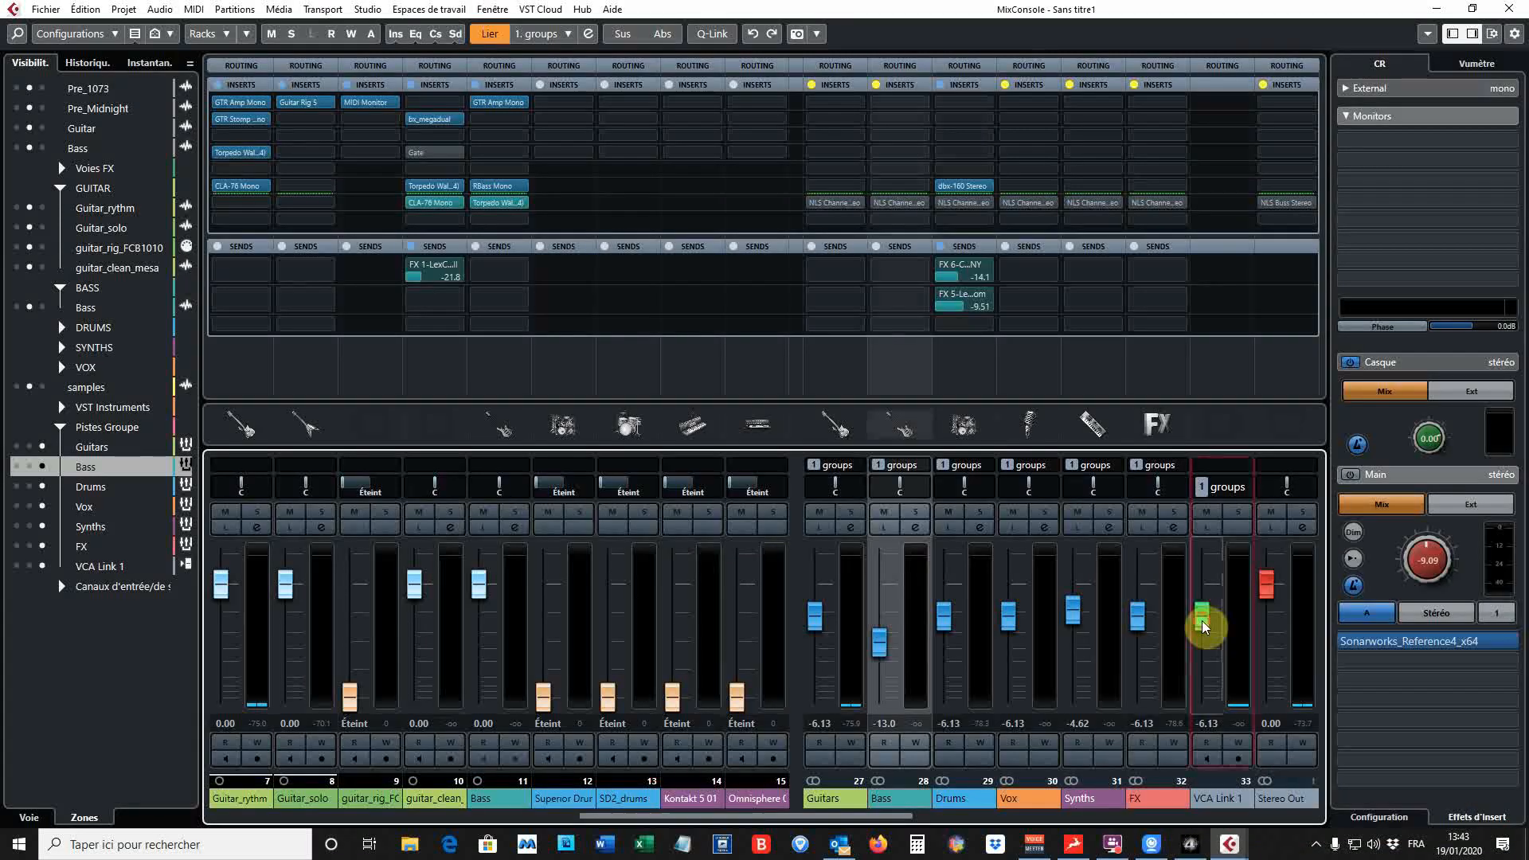
Lower the VCA Link 1 fader to about -12.9 dB
{"action": "mouse_move", "coordinate": [1204, 627]}
{"action": "left_mouse_down"}
{"action": "mouse_move", "coordinate": [1201, 666]}
{"action": "mouse_move", "coordinate": [1205, 648]}
{"action": "left_mouse_up"}
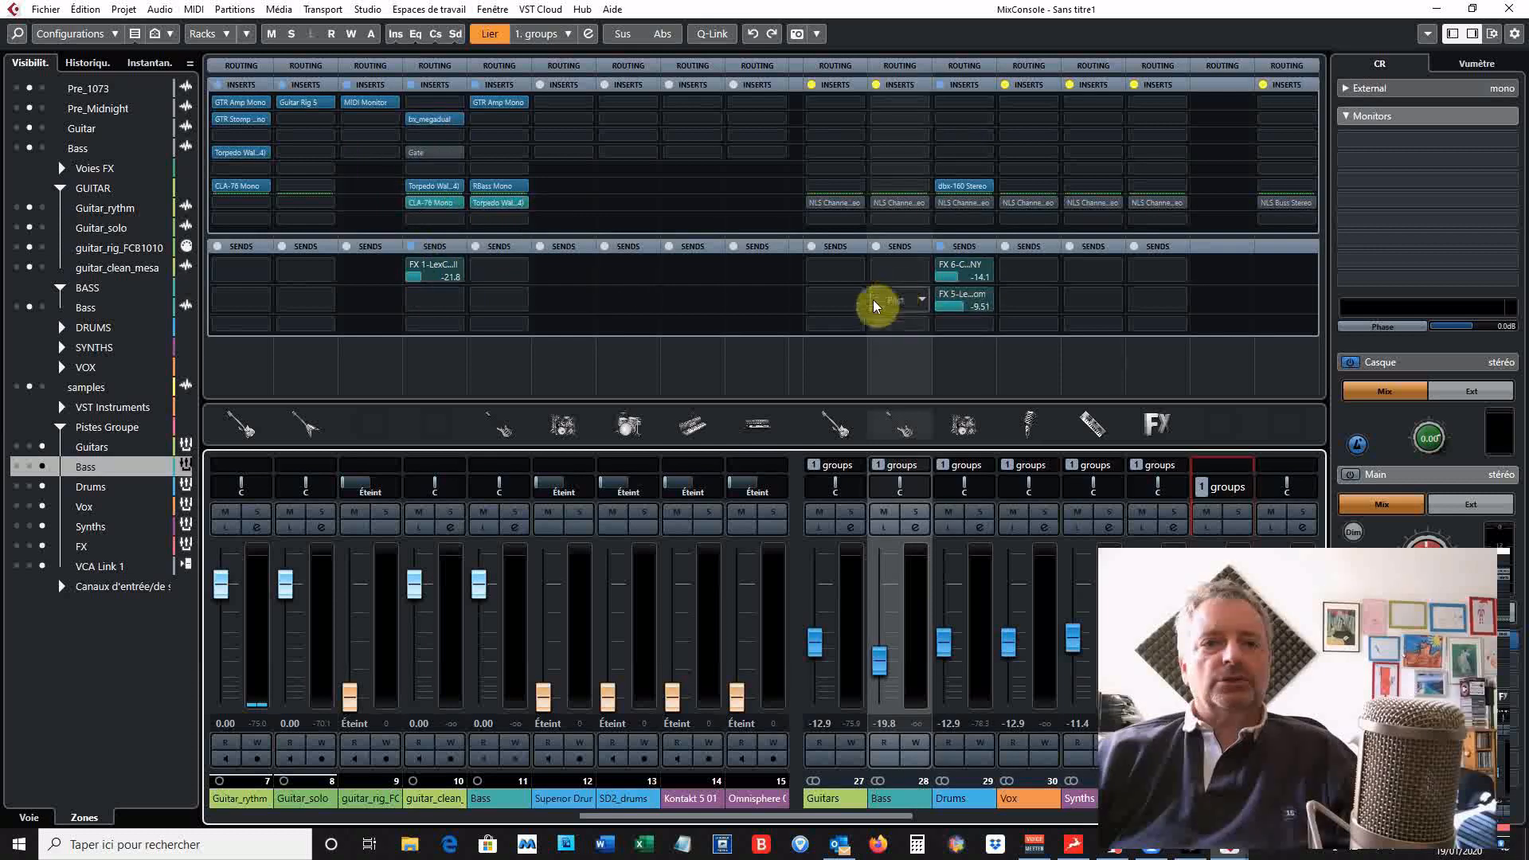
Inspect the NLS Channel Stereo insert on the Guitars group, then close the plug-in window
{"action": "left_click", "coordinate": [836, 205]}
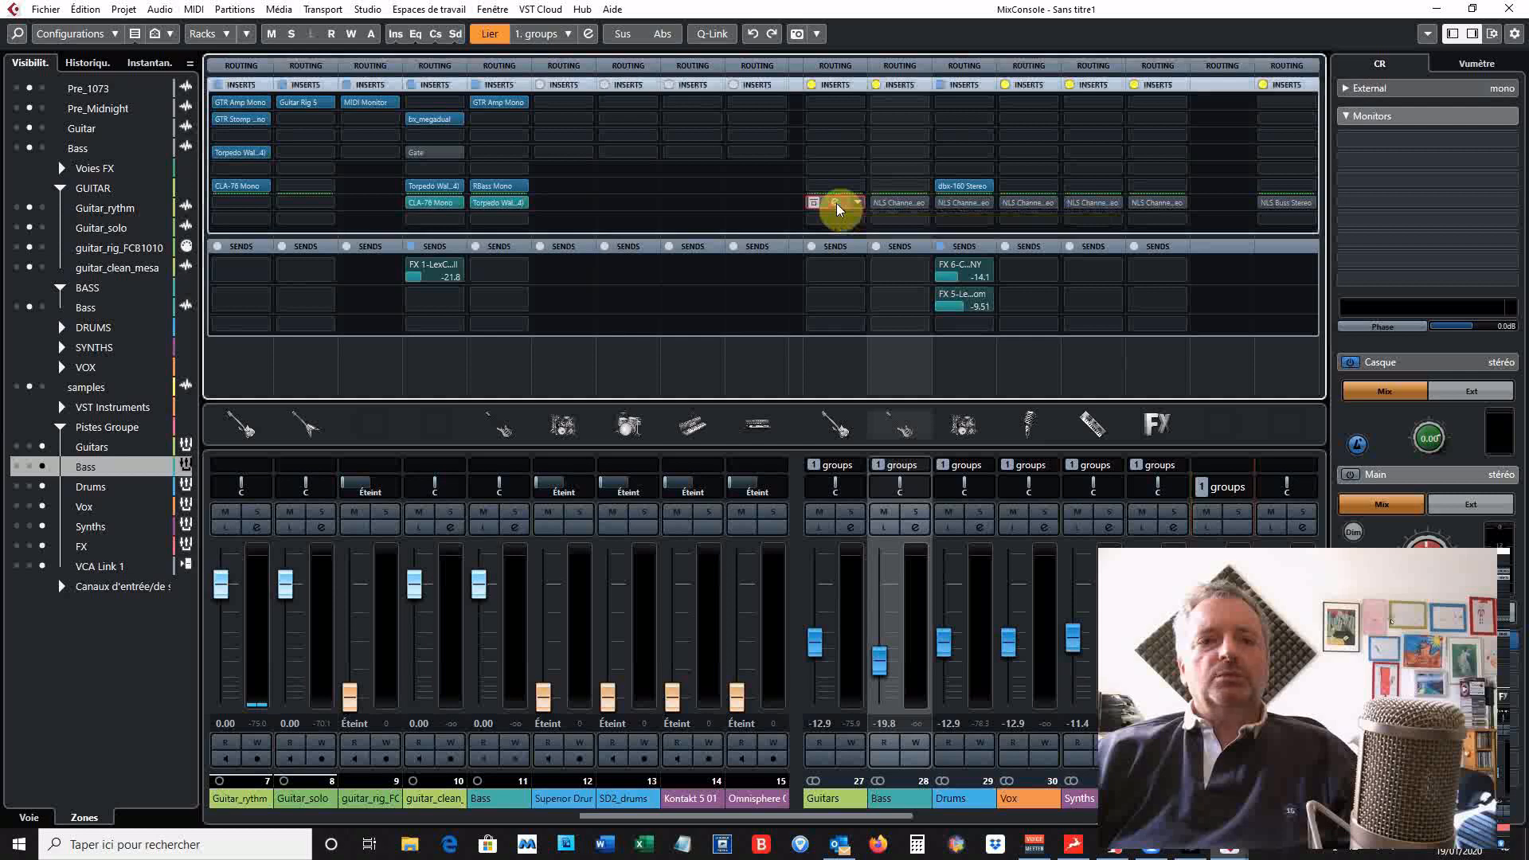
{"action": "left_click", "coordinate": [836, 208]}
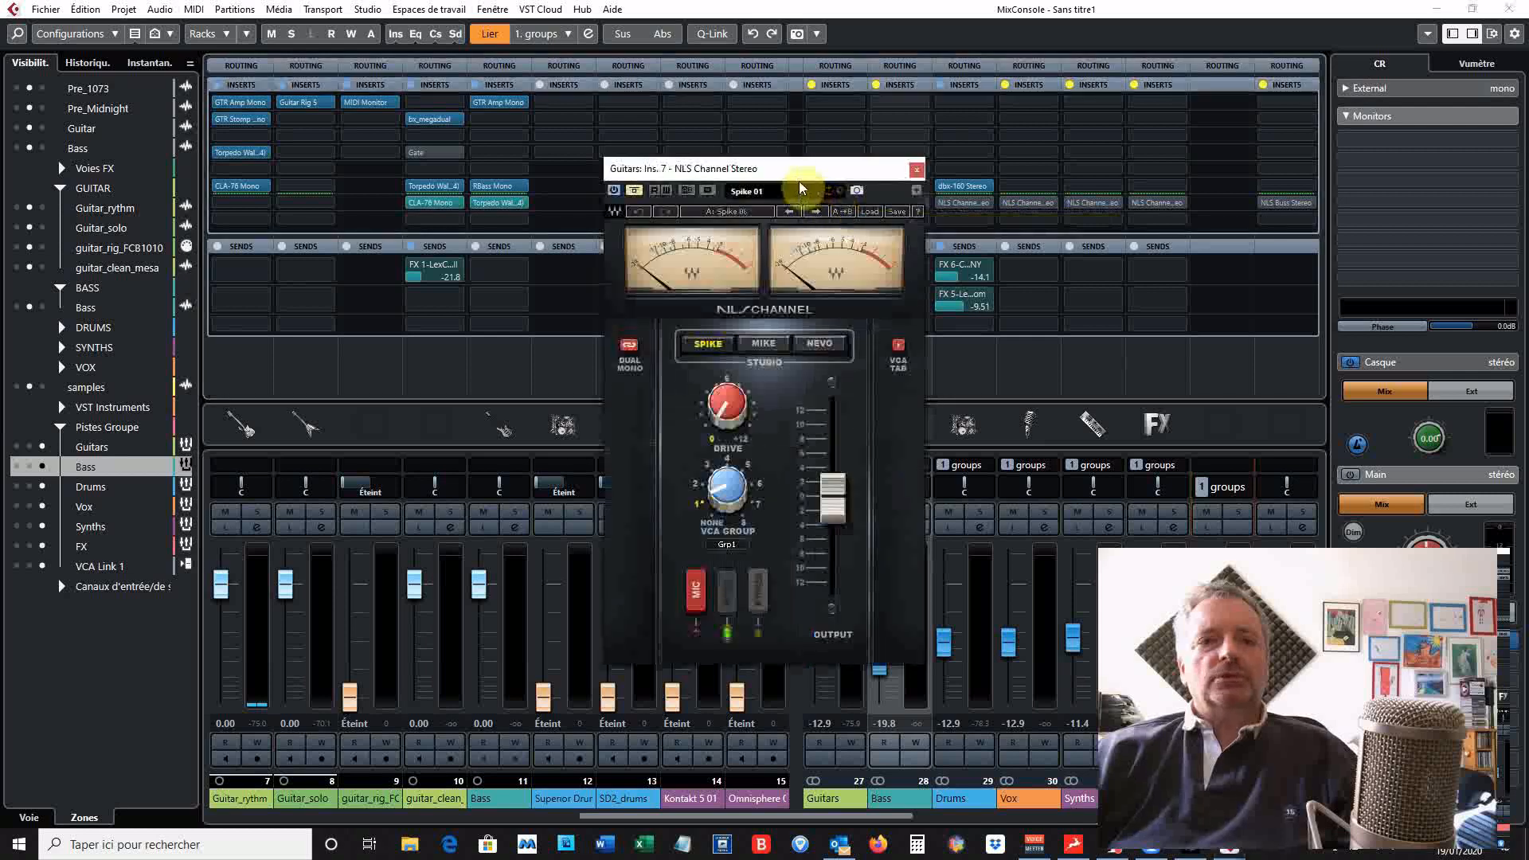
{"action": "left_click_drag", "start_coordinate": [799, 176], "coordinate": [671, 121]}
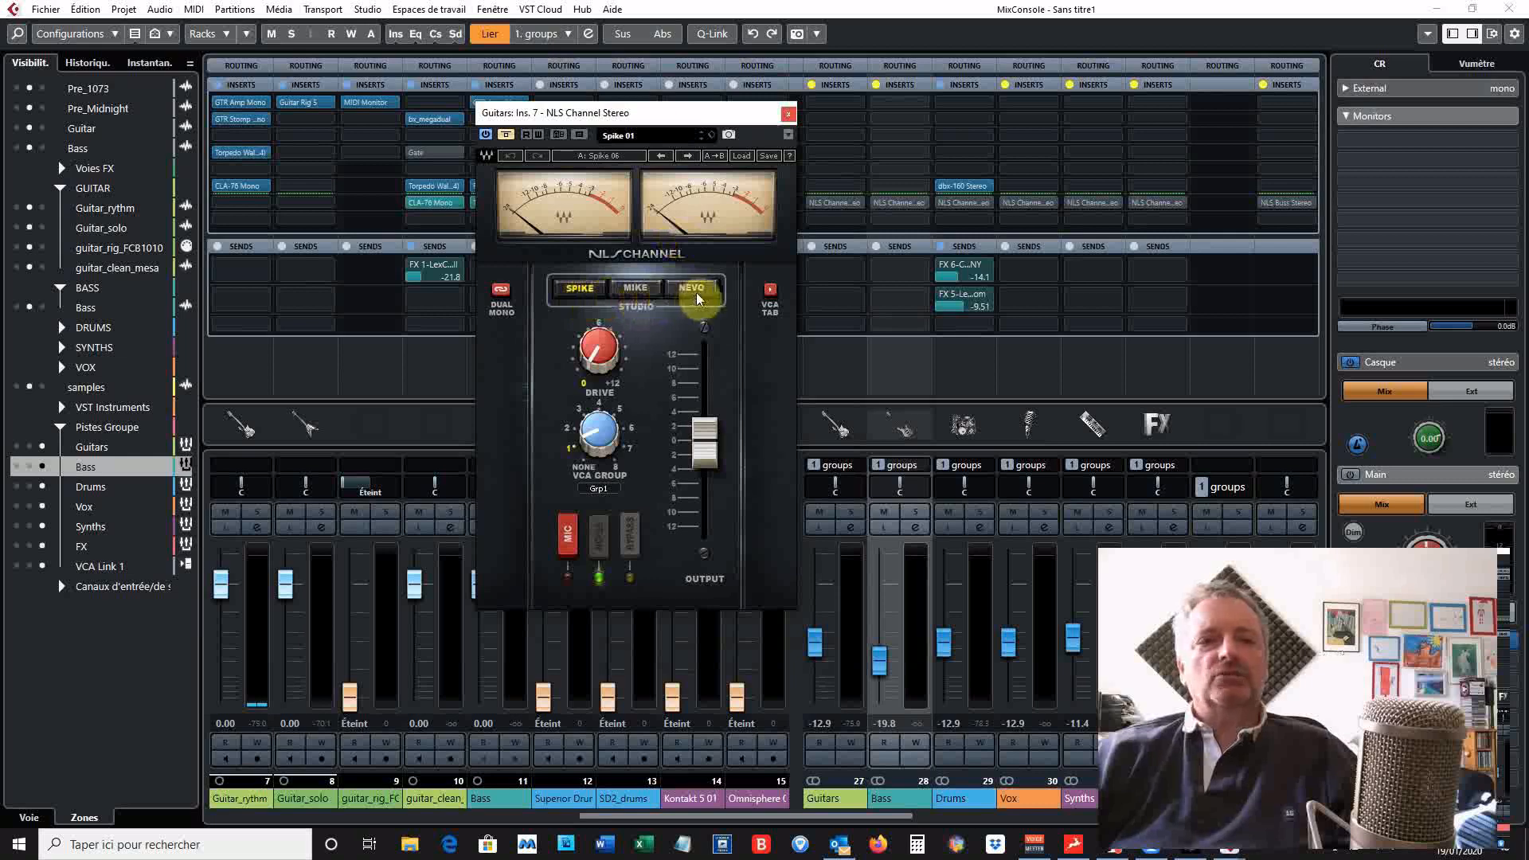
{"action": "left_click", "coordinate": [788, 116]}
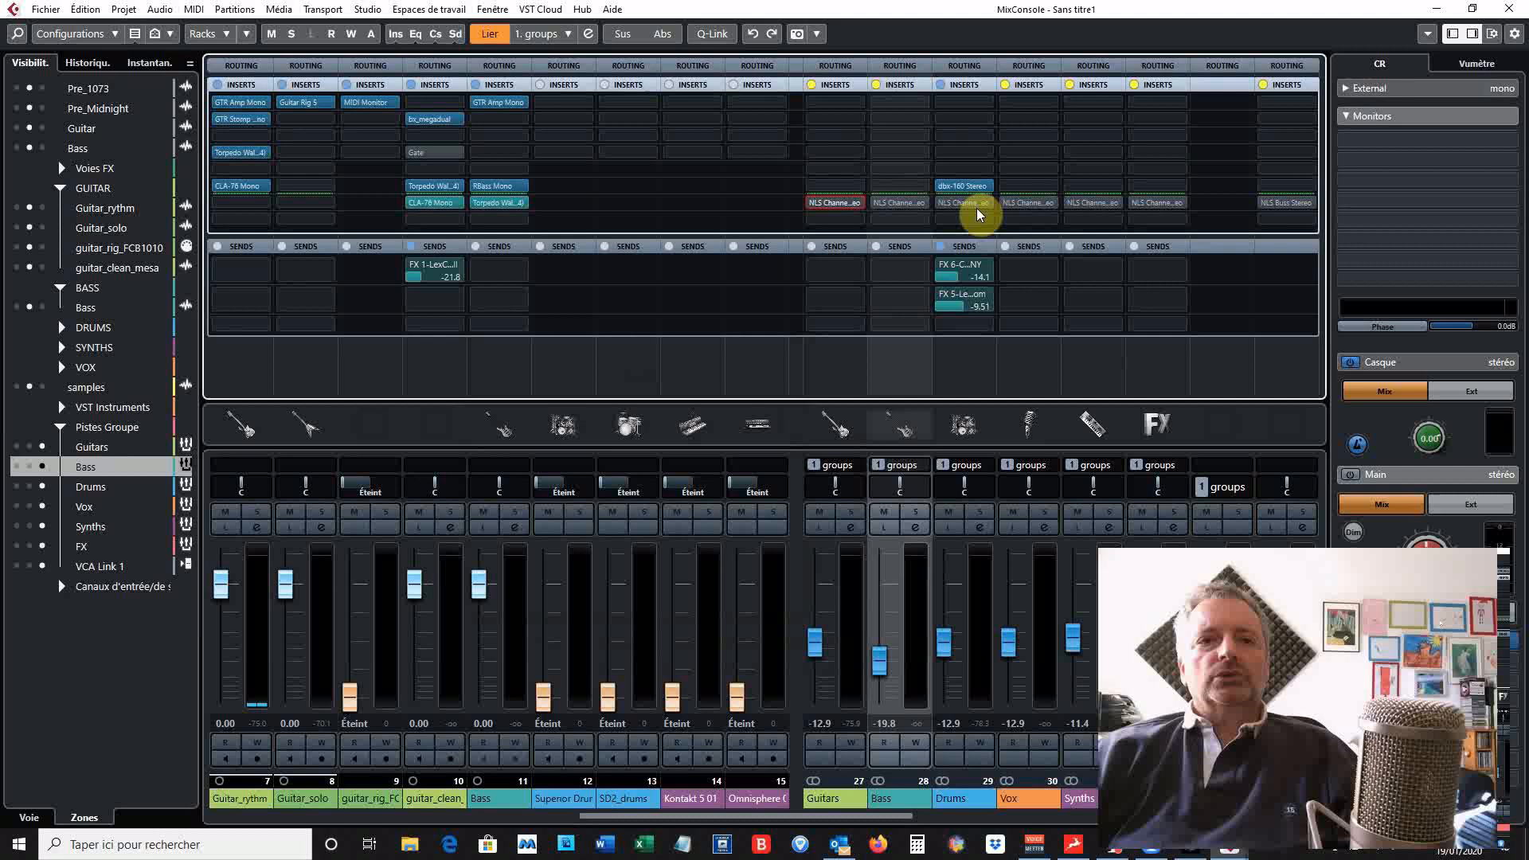
Inspect the NLS Buss Stereo insert on Stereo Out, then toggle the bypass of the Guitars group's NLS Channel insert
{"action": "left_click", "coordinate": [1290, 206]}
{"action": "left_click_drag", "start_coordinate": [1068, 19], "coordinate": [624, 77]}
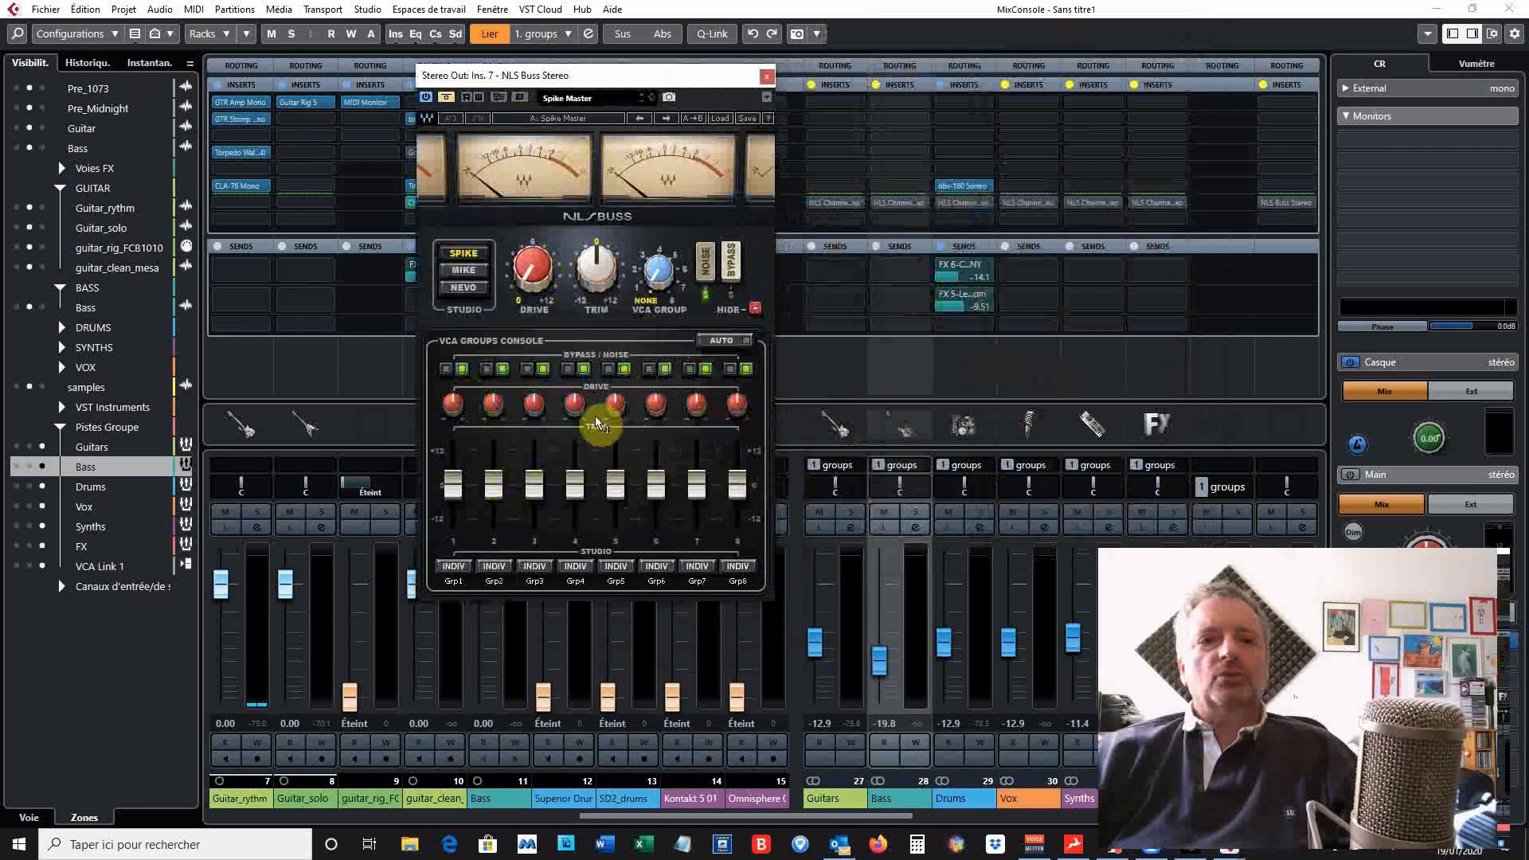
{"action": "left_click", "coordinate": [767, 78]}
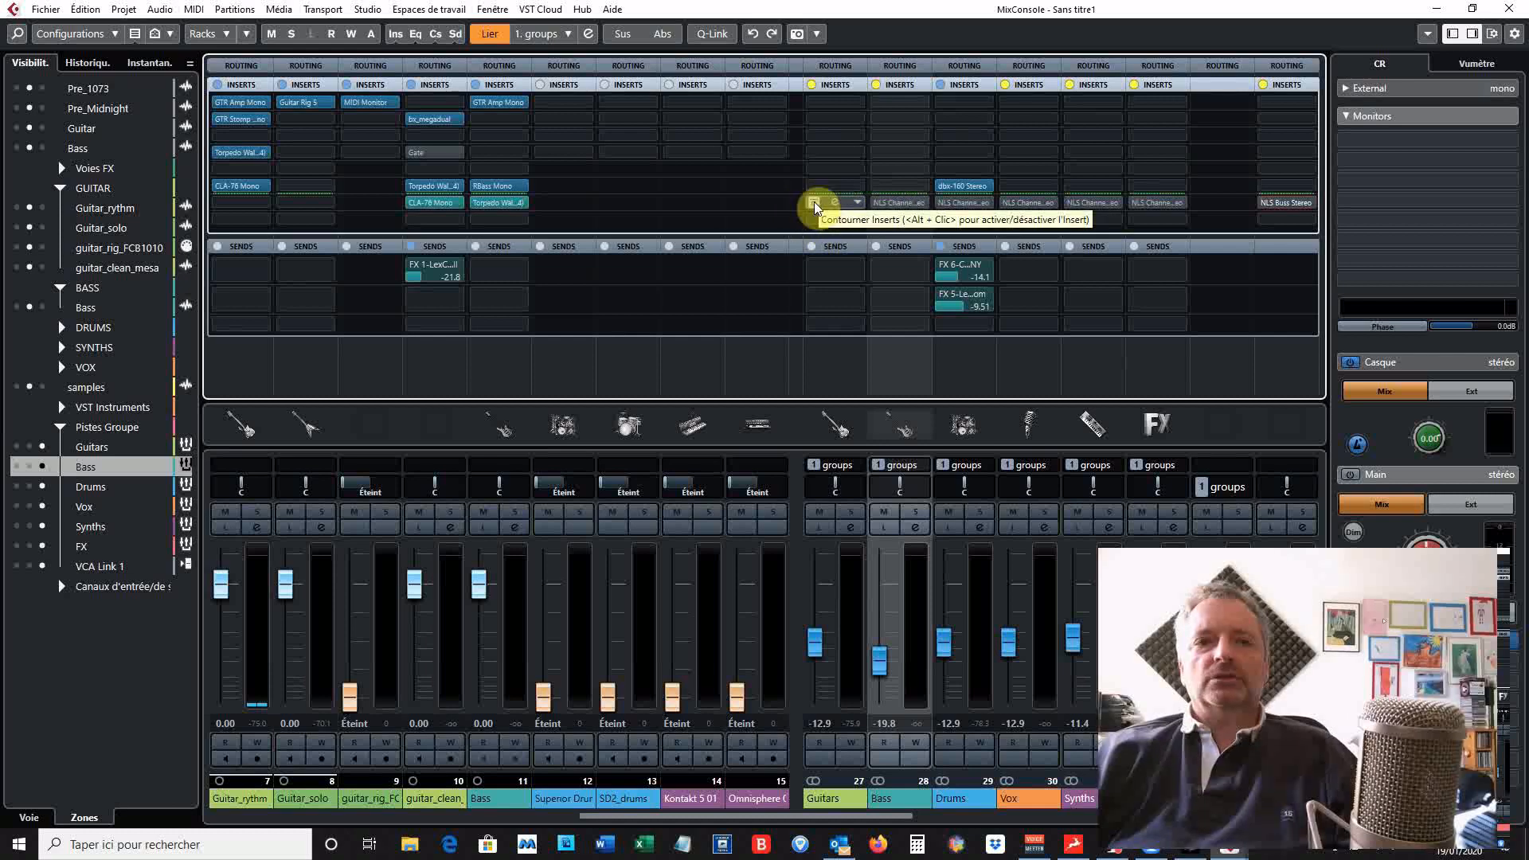
{"action": "left_click", "coordinate": [814, 204]}
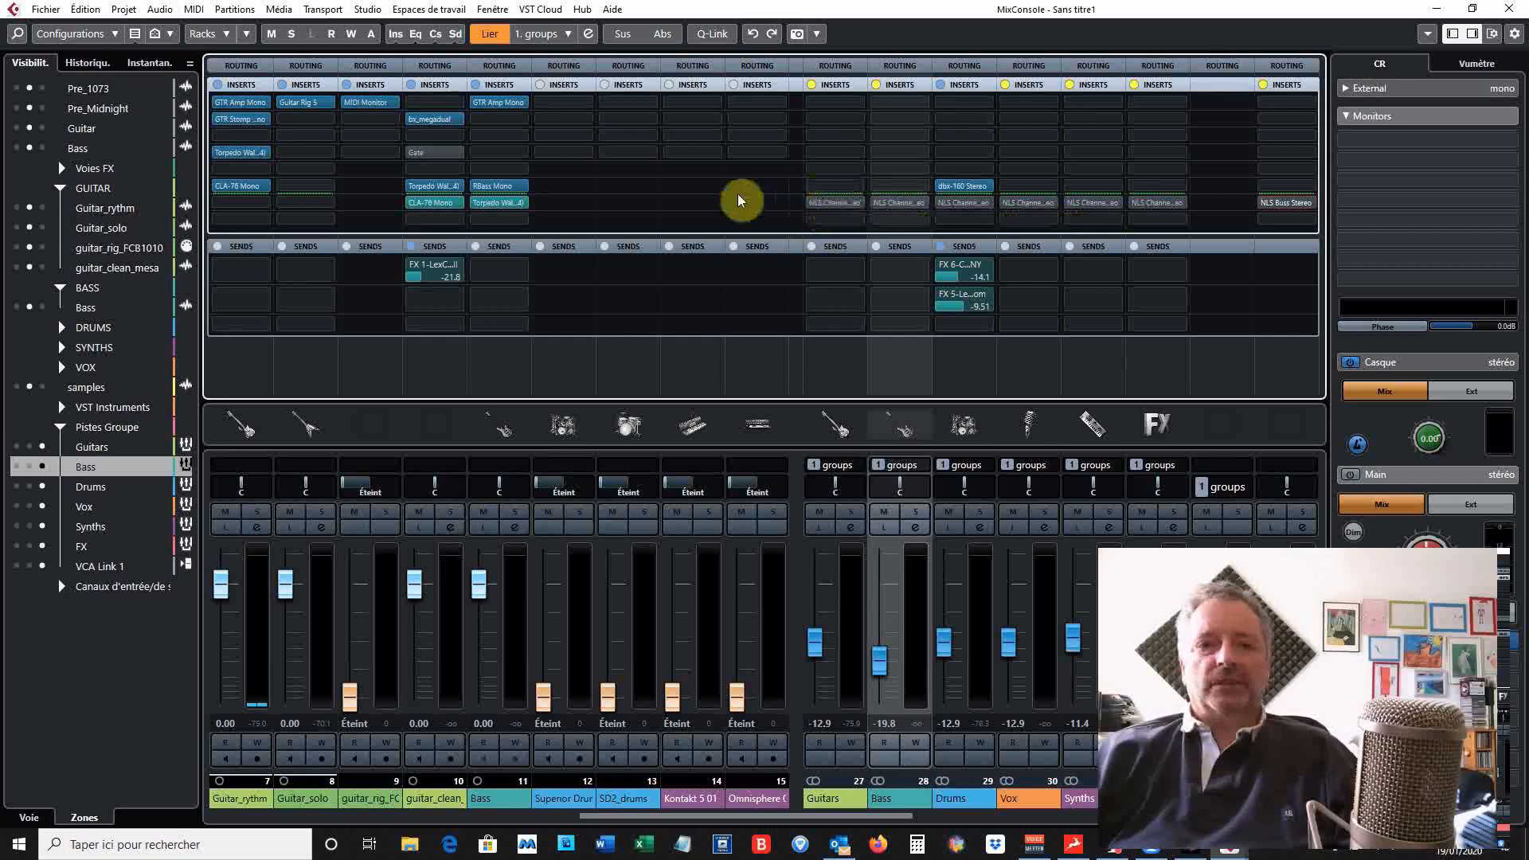
Return to the project window and look over the Save as Template dialog, cancelling it without saving a template
{"action": "left_click_drag", "start_coordinate": [908, 10], "coordinate": [1513, 42]}
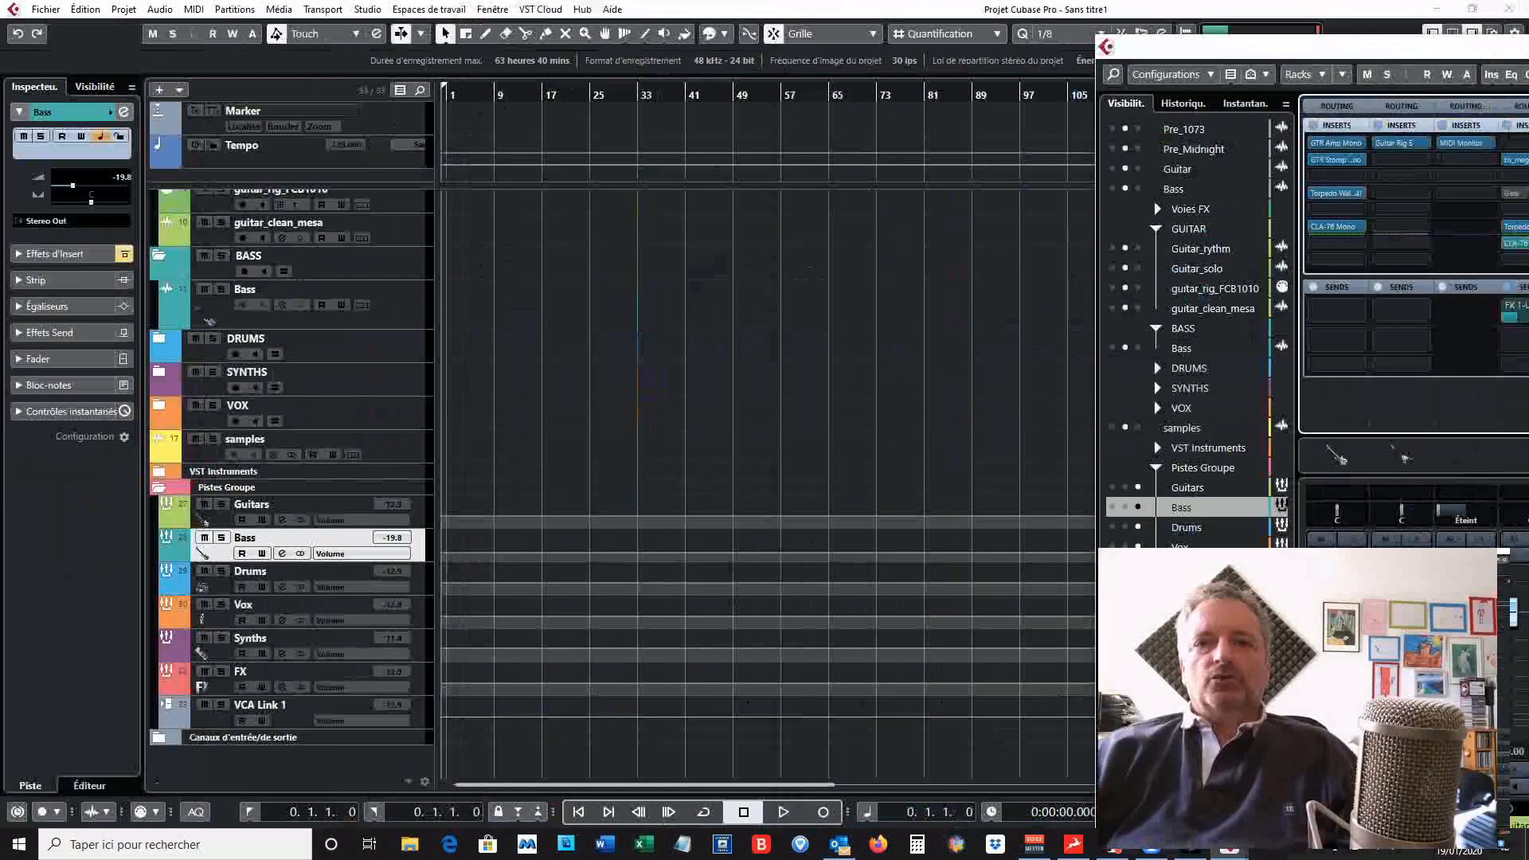
{"action": "left_click", "coordinate": [47, 11]}
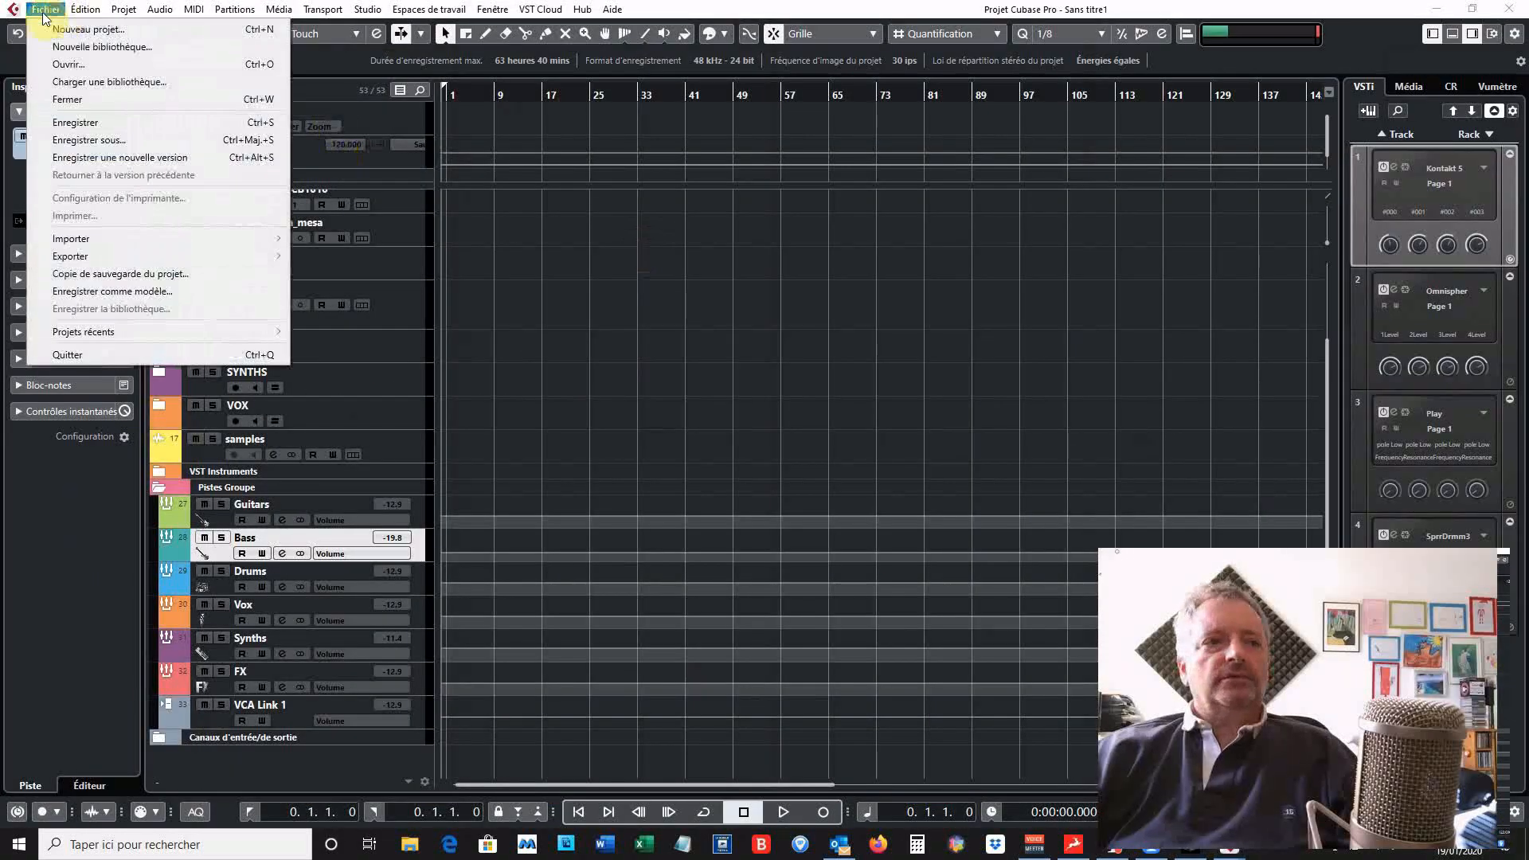
{"action": "left_click", "coordinate": [197, 290]}
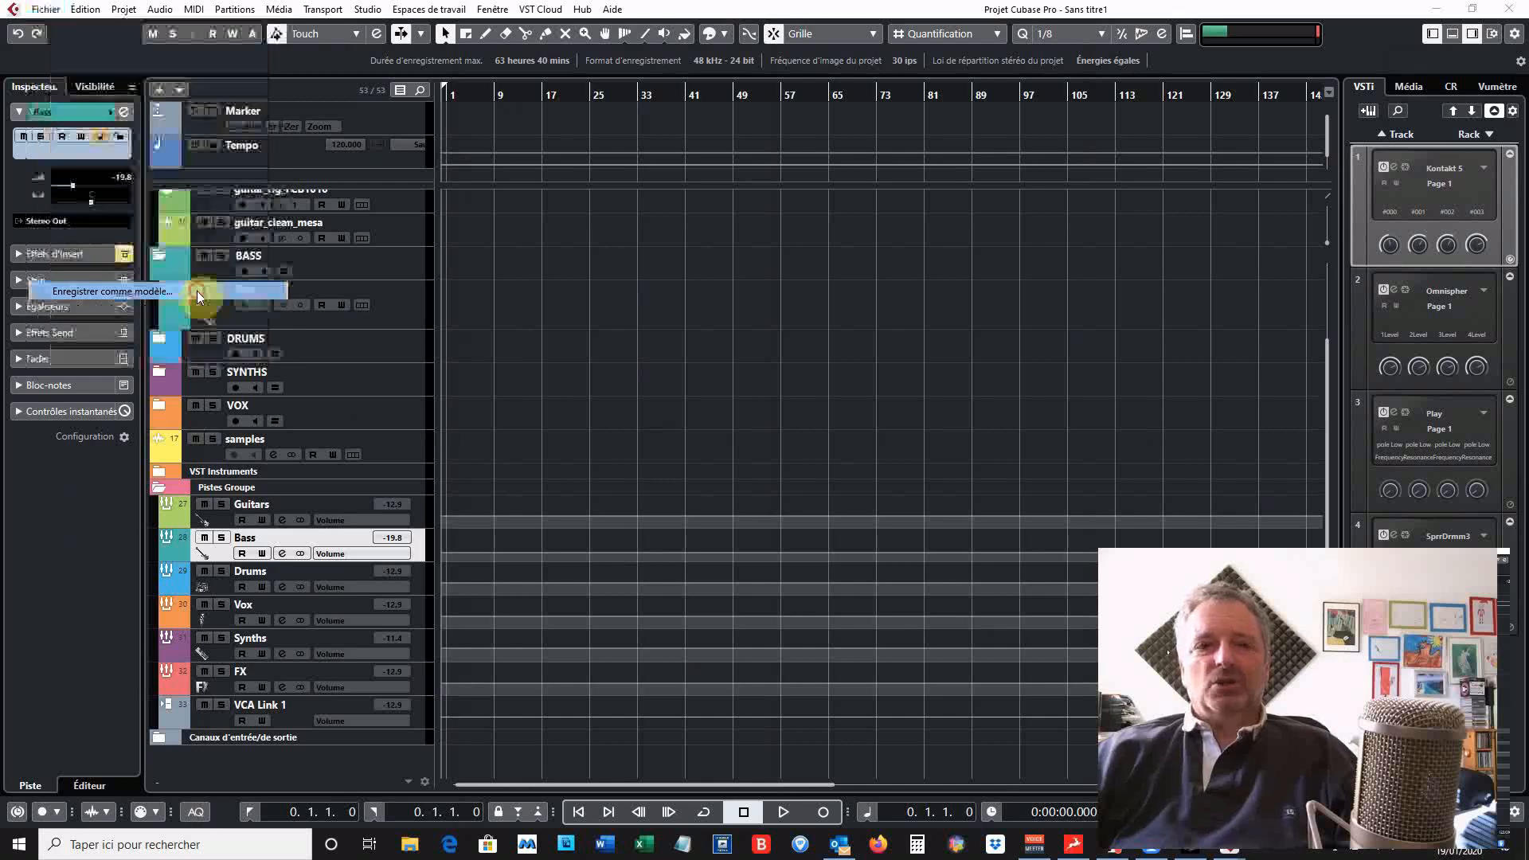
{"action": "left_click_drag", "start_coordinate": [800, 250], "coordinate": [805, 132]}
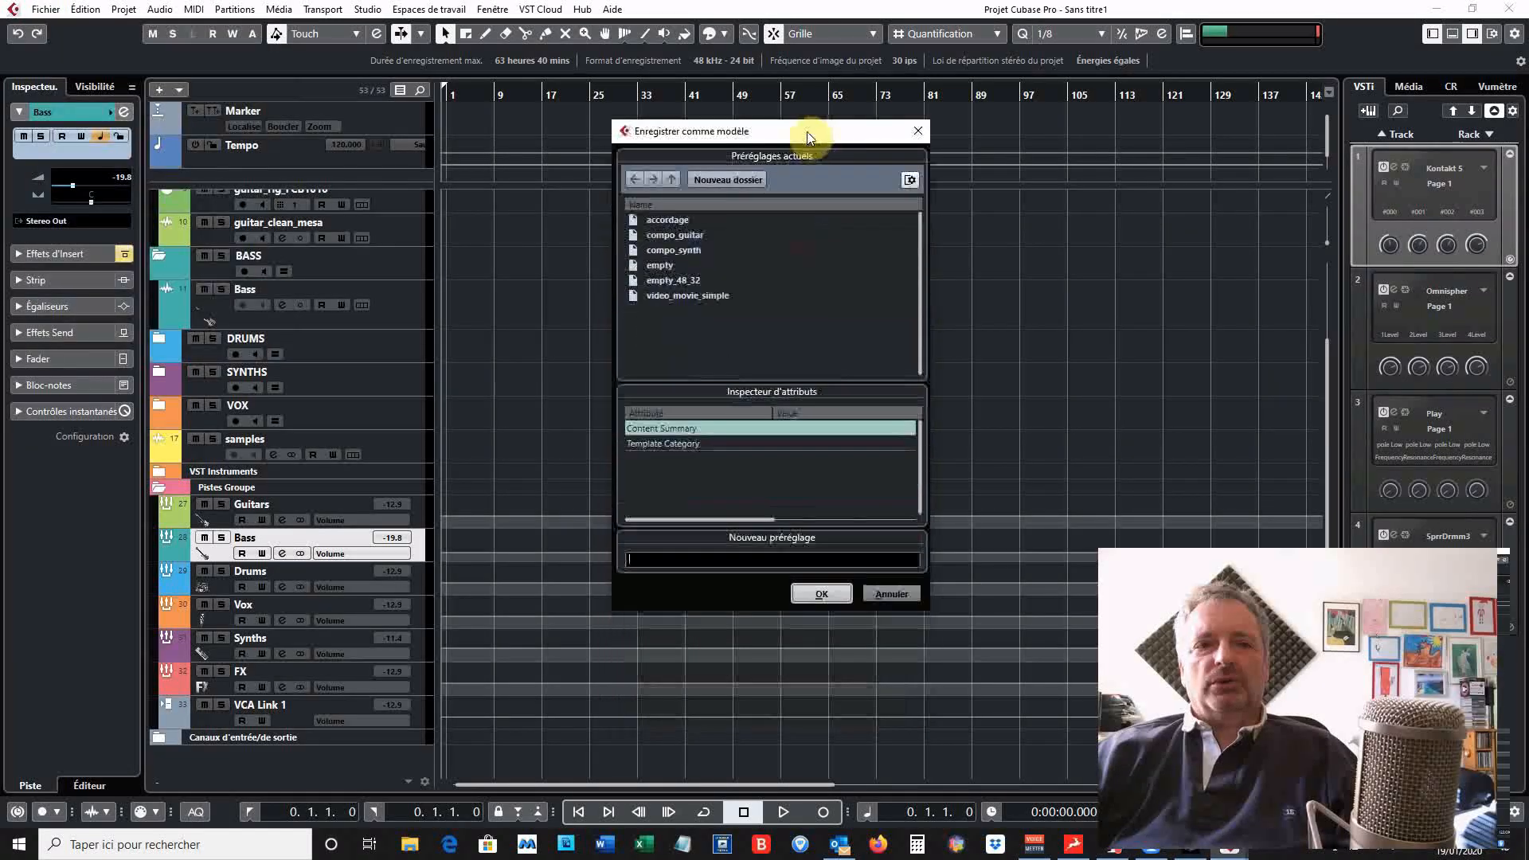
{"action": "left_click", "coordinate": [891, 593]}
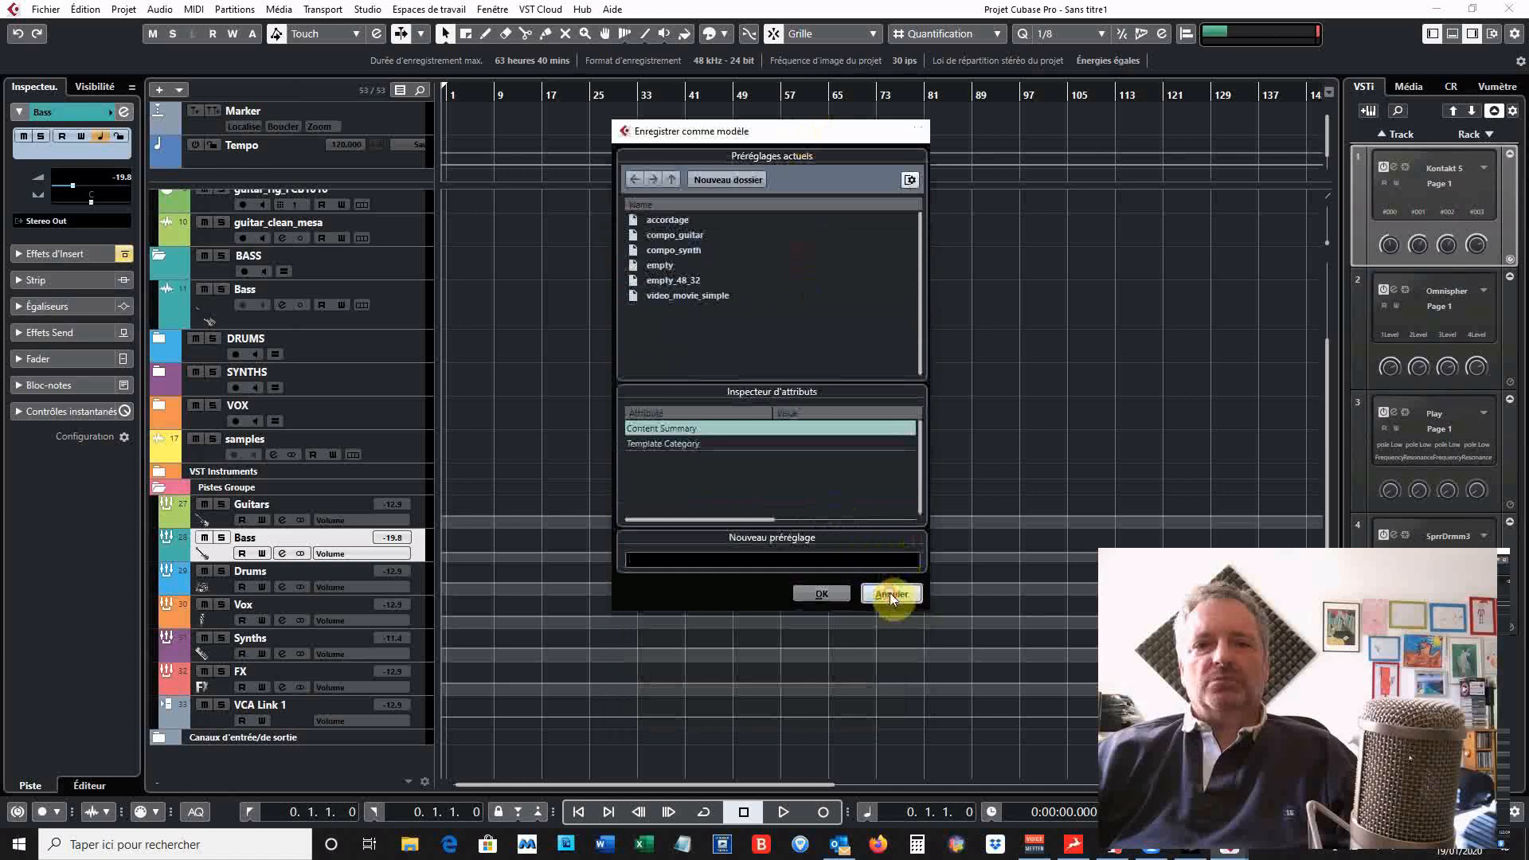
Browse the available new-project templates from compo_guitar to compo_HOLLYWOOD_EWQLSO and beyond, then close the hub without creating a project
{"action": "left_click", "coordinate": [46, 9]}
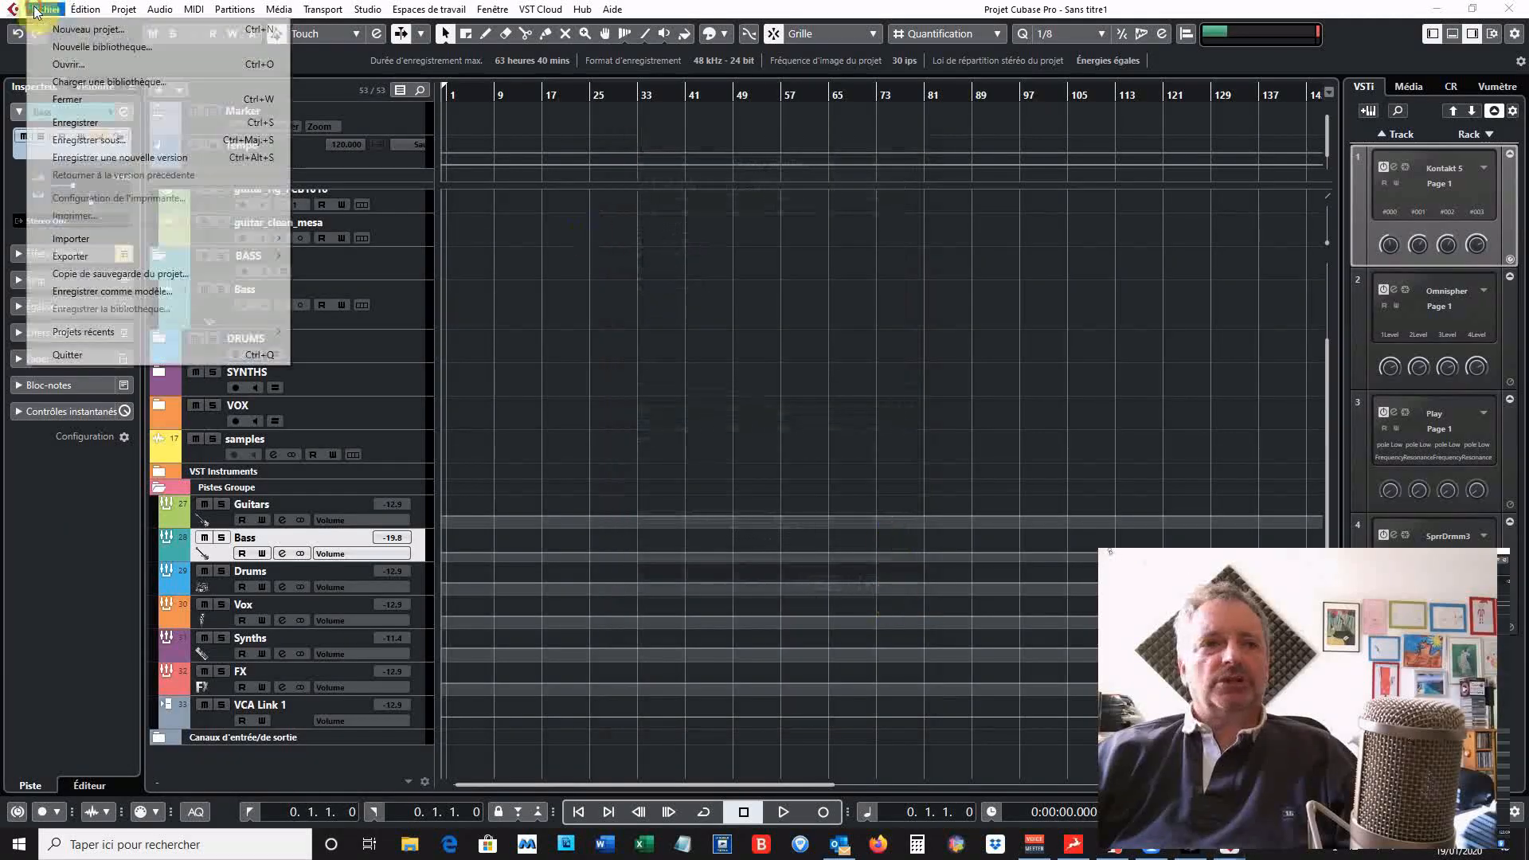
{"action": "left_click", "coordinate": [63, 29]}
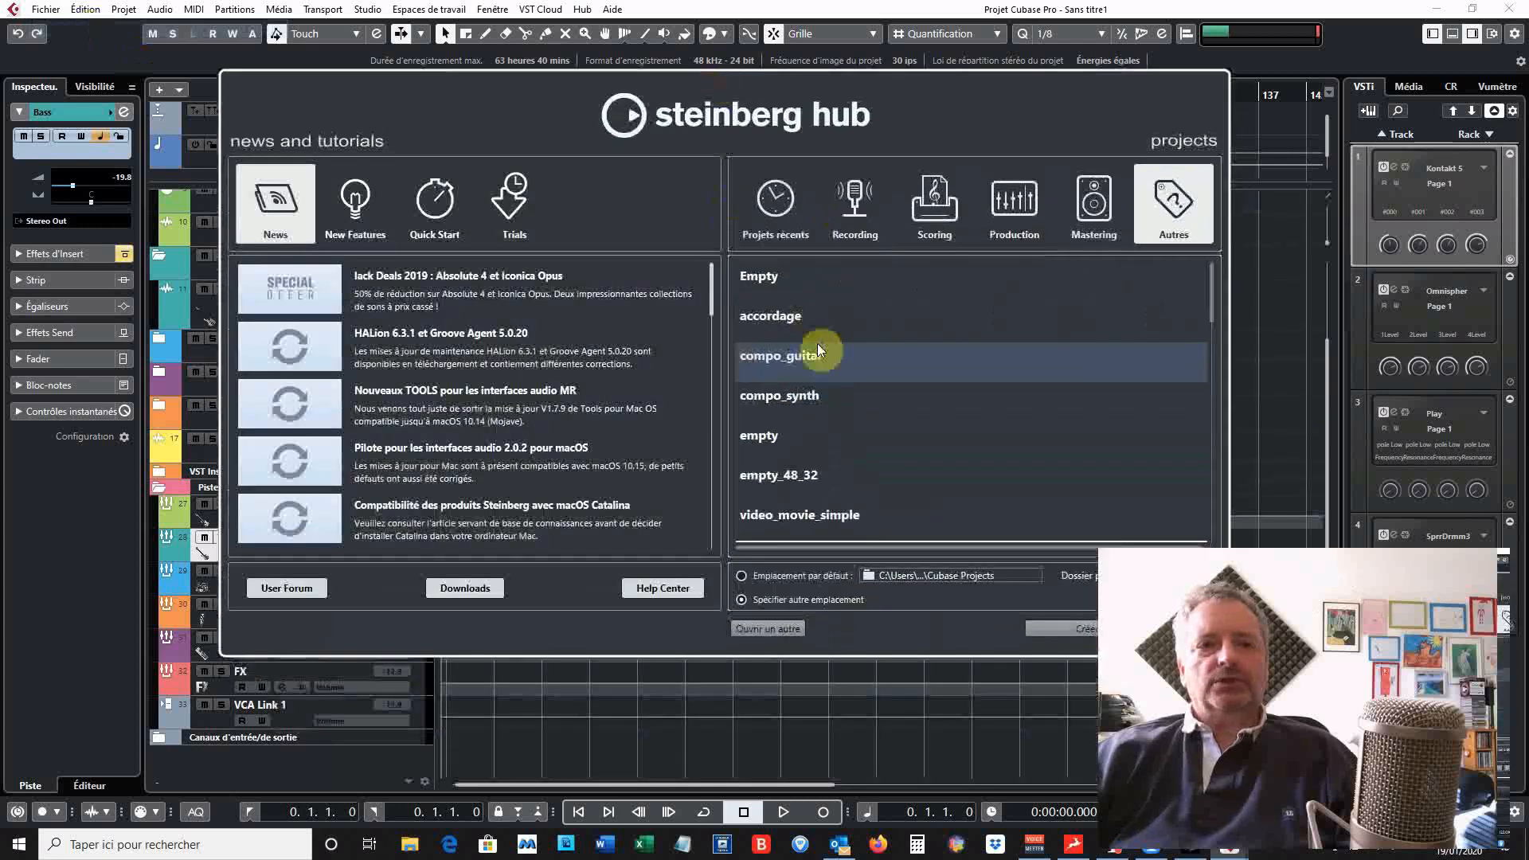
{"action": "left_click", "coordinate": [839, 400]}
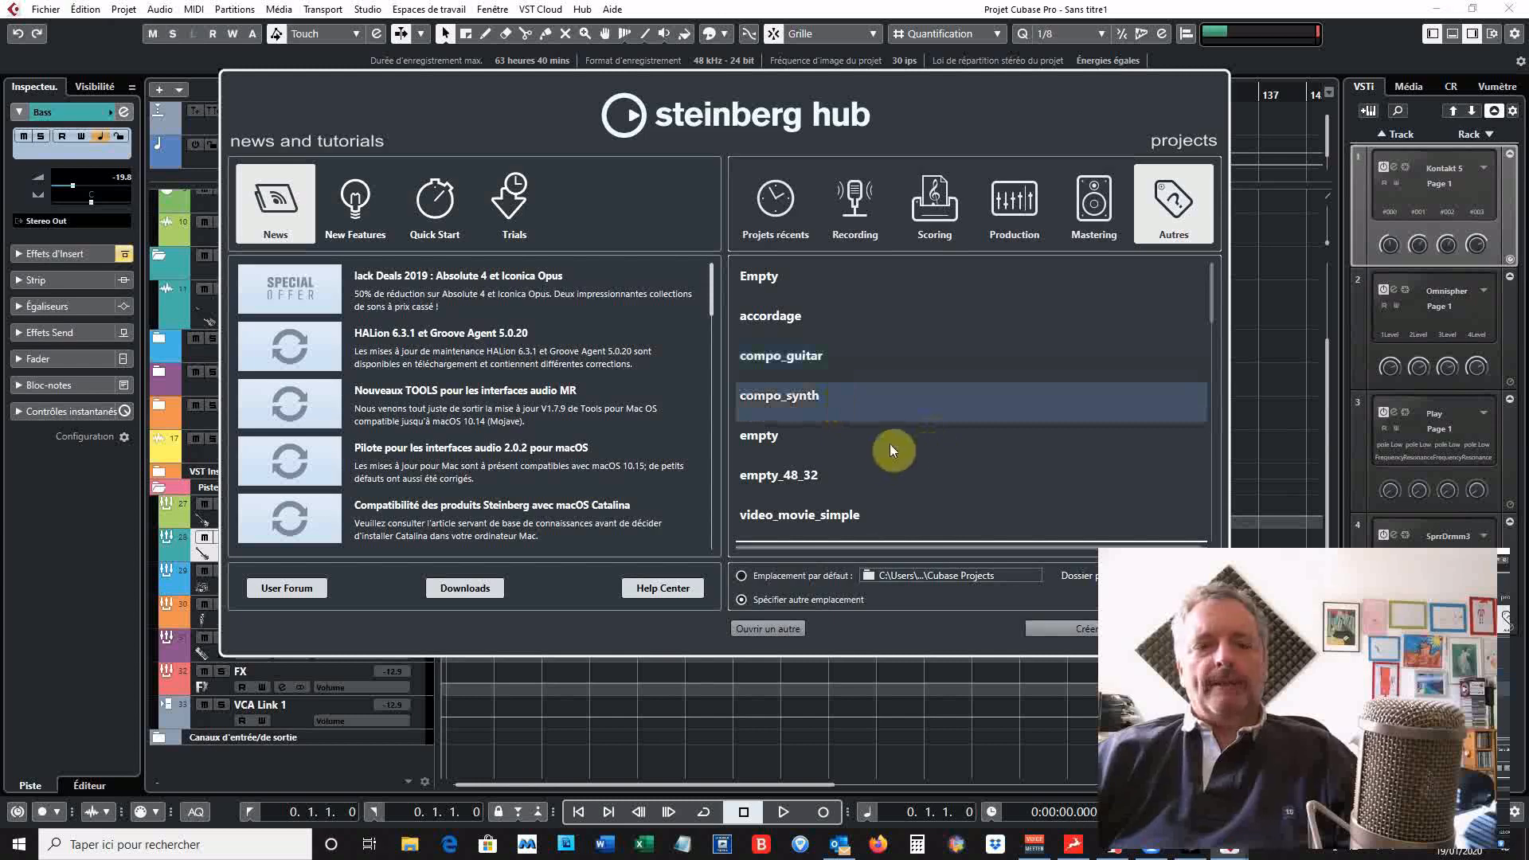
{"action": "left_click", "coordinate": [882, 481]}
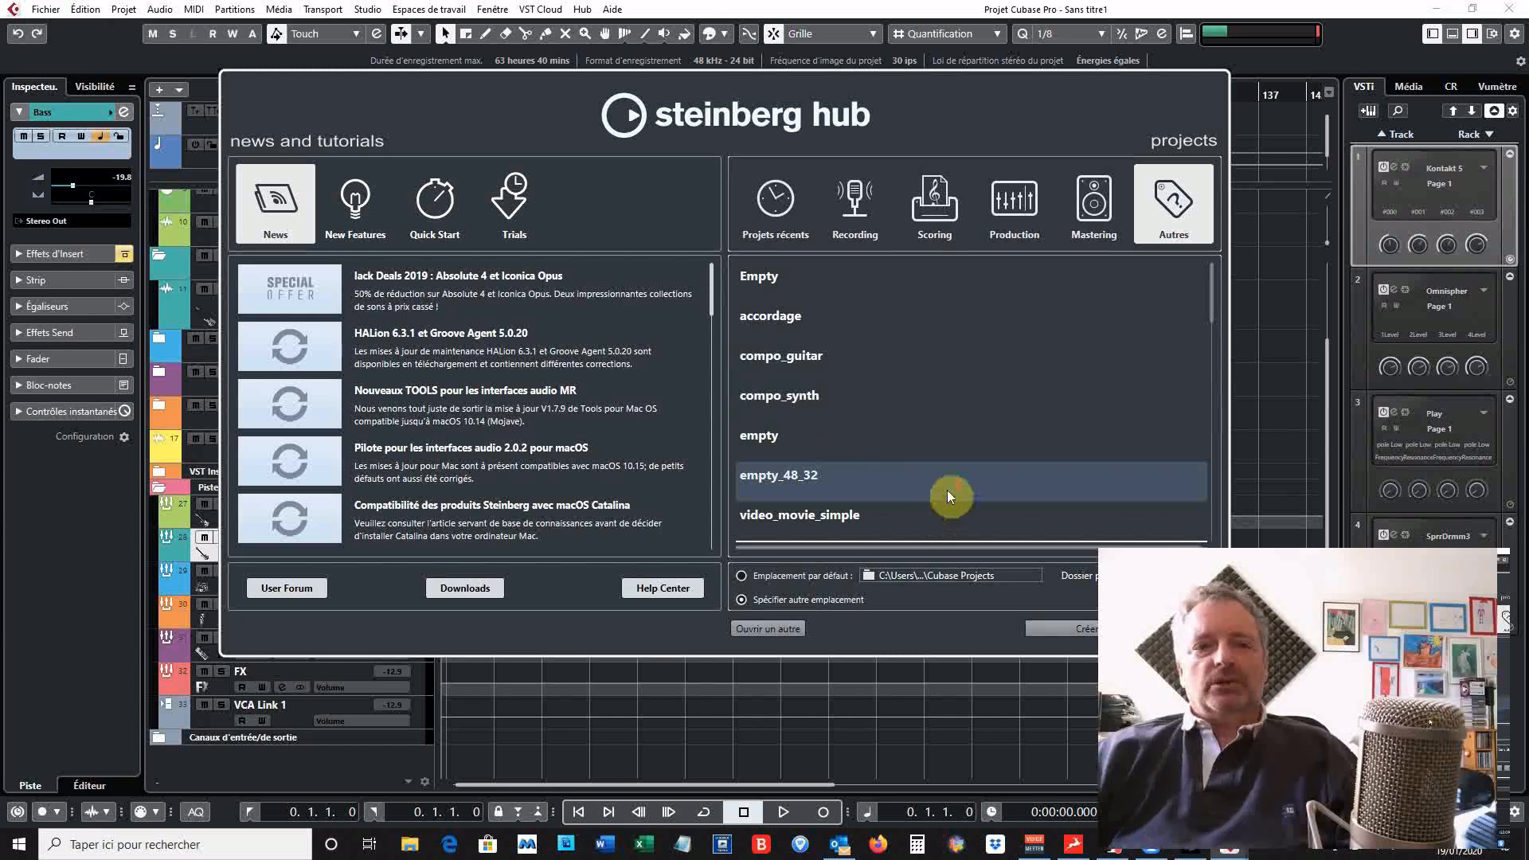
{"action": "scroll", "coordinate": [947, 495], "scroll_direction": "down", "scroll_amount": 1}
{"action": "scroll", "coordinate": [947, 495], "scroll_direction": "down", "scroll_amount": 3}
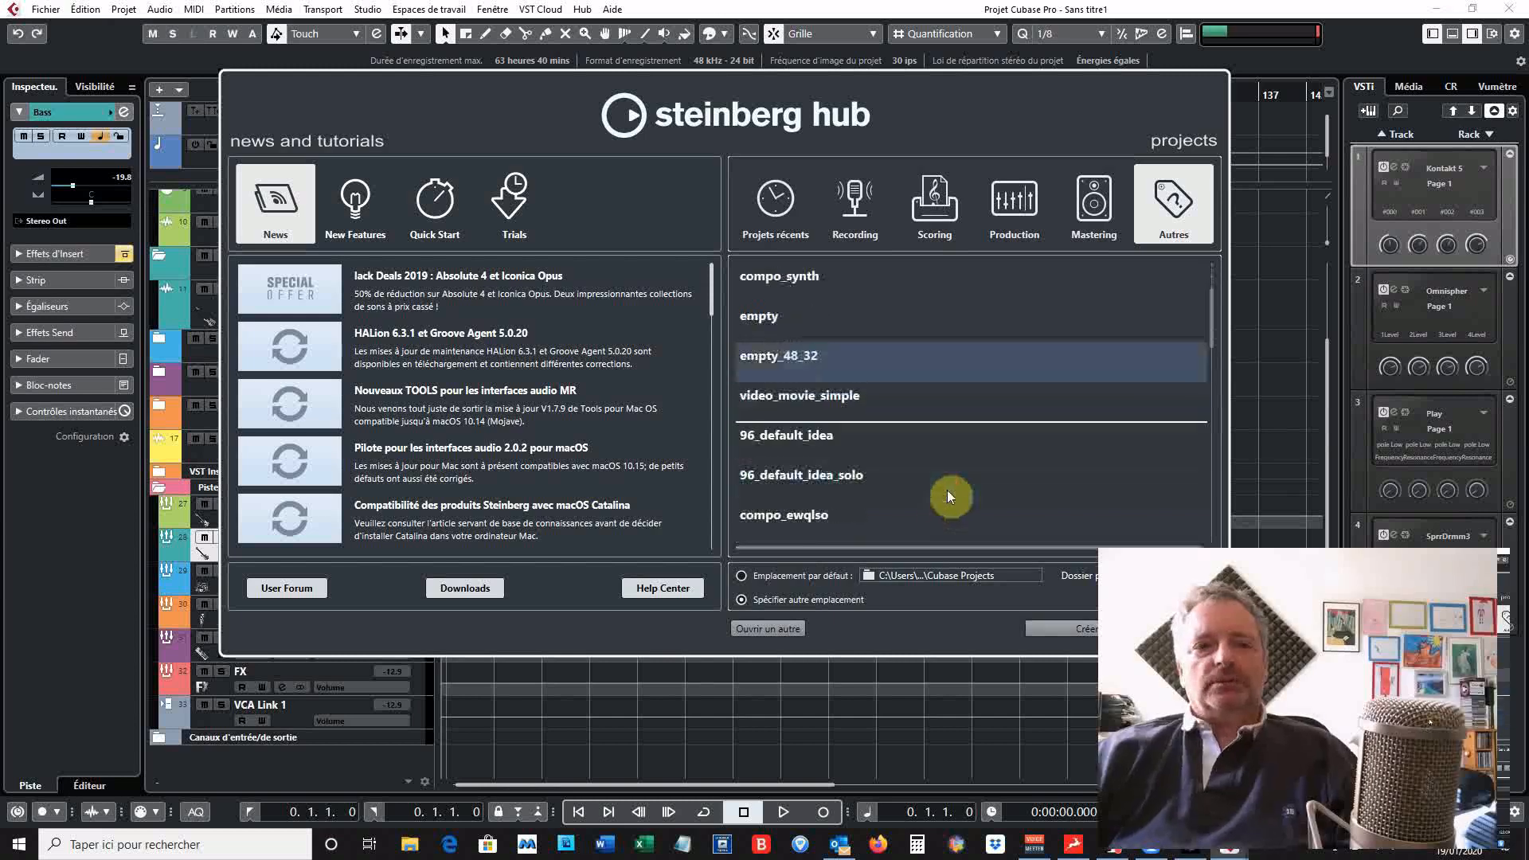
{"action": "left_click", "coordinate": [863, 365]}
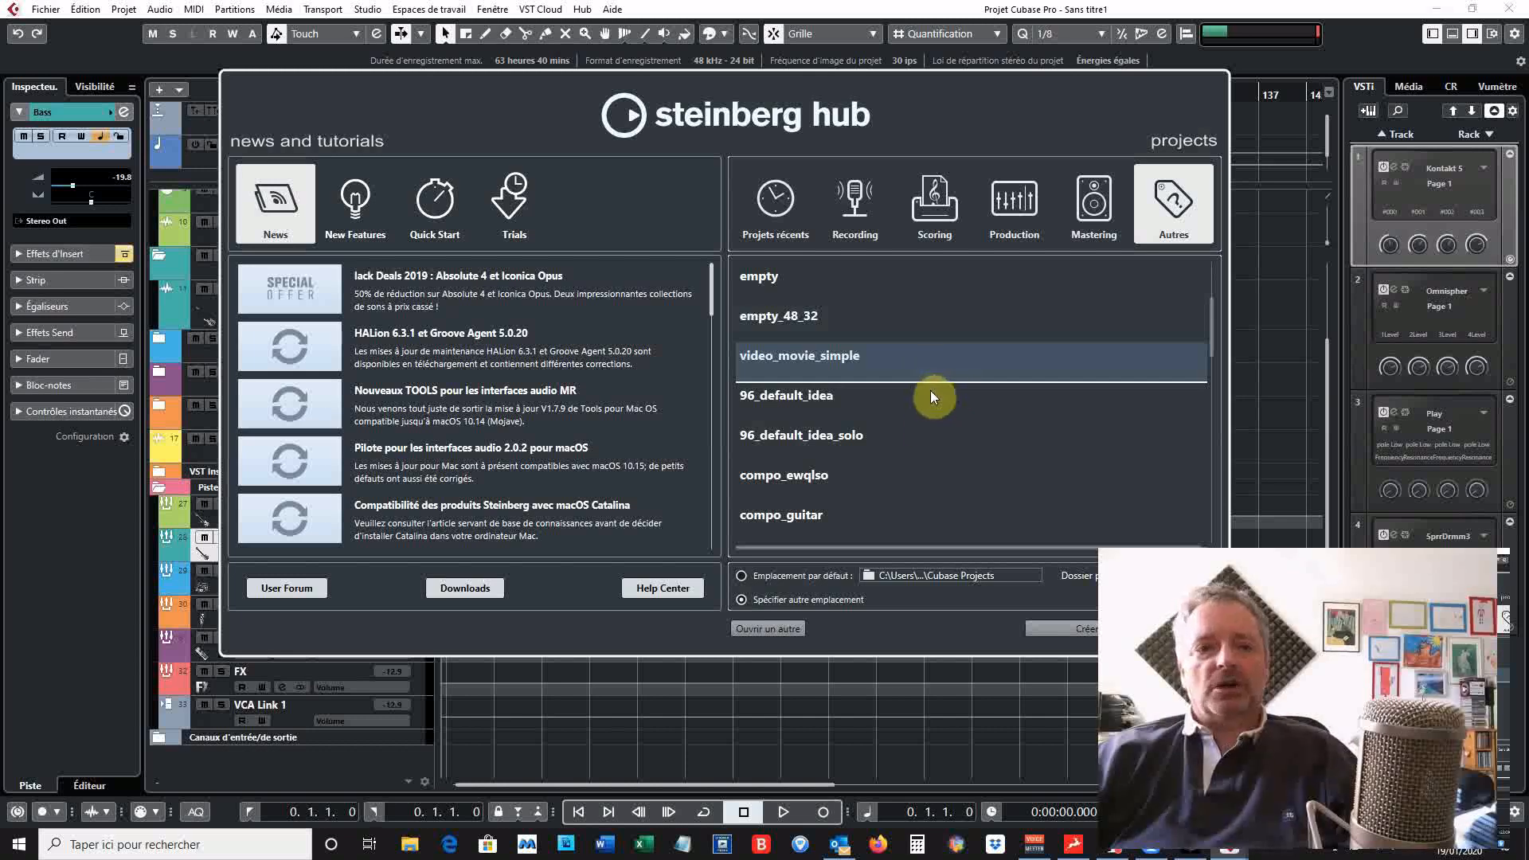
{"action": "scroll", "coordinate": [934, 454], "scroll_direction": "down", "scroll_amount": 2}
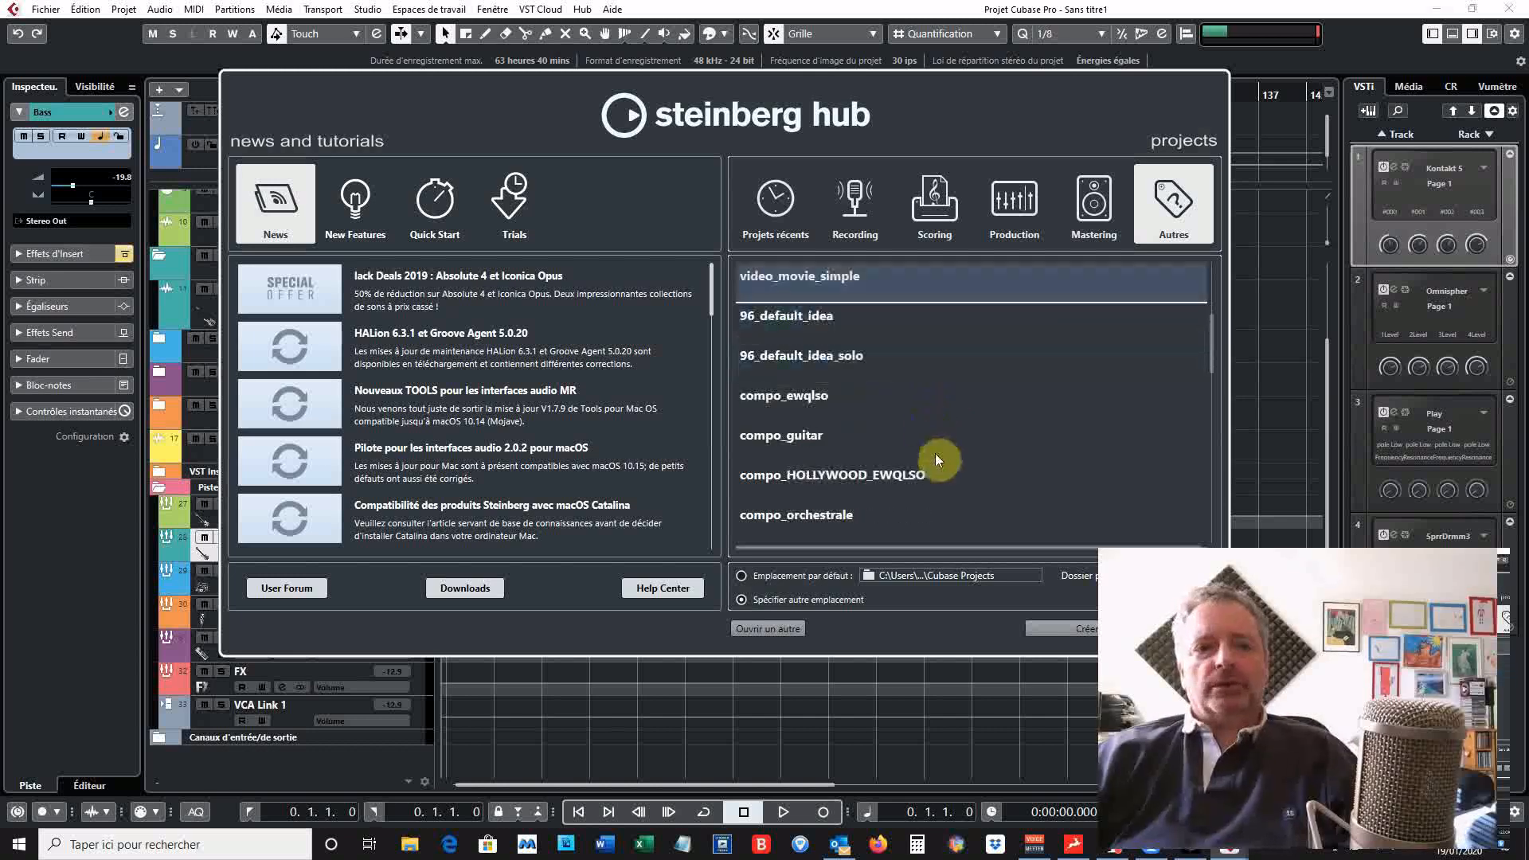
{"action": "scroll", "coordinate": [935, 453], "scroll_direction": "down", "scroll_amount": 1}
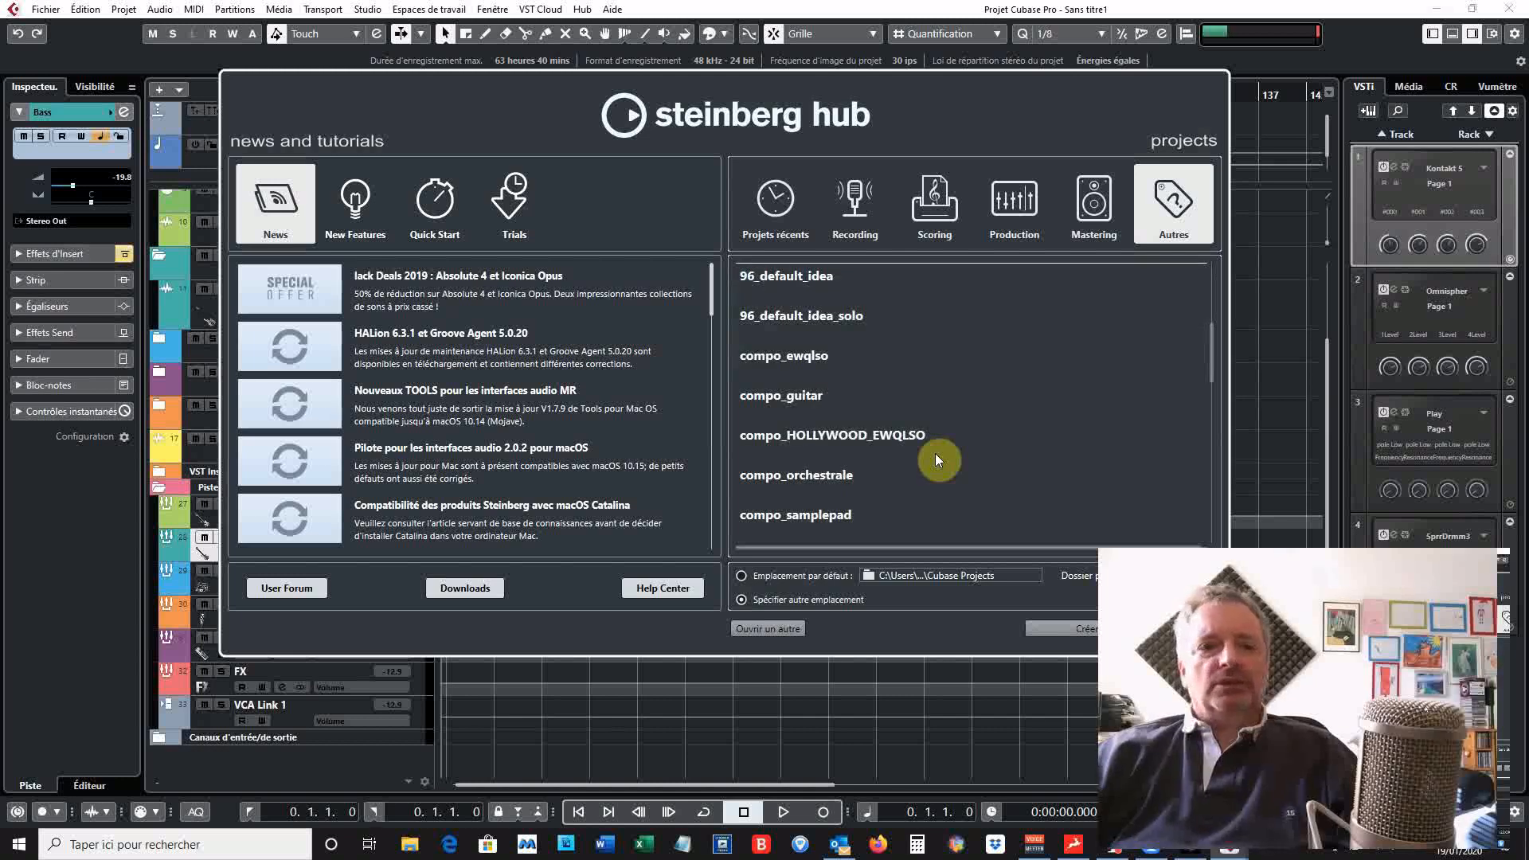
{"action": "left_click", "coordinate": [892, 442]}
{"action": "scroll", "coordinate": [892, 442], "scroll_direction": "down", "scroll_amount": 2}
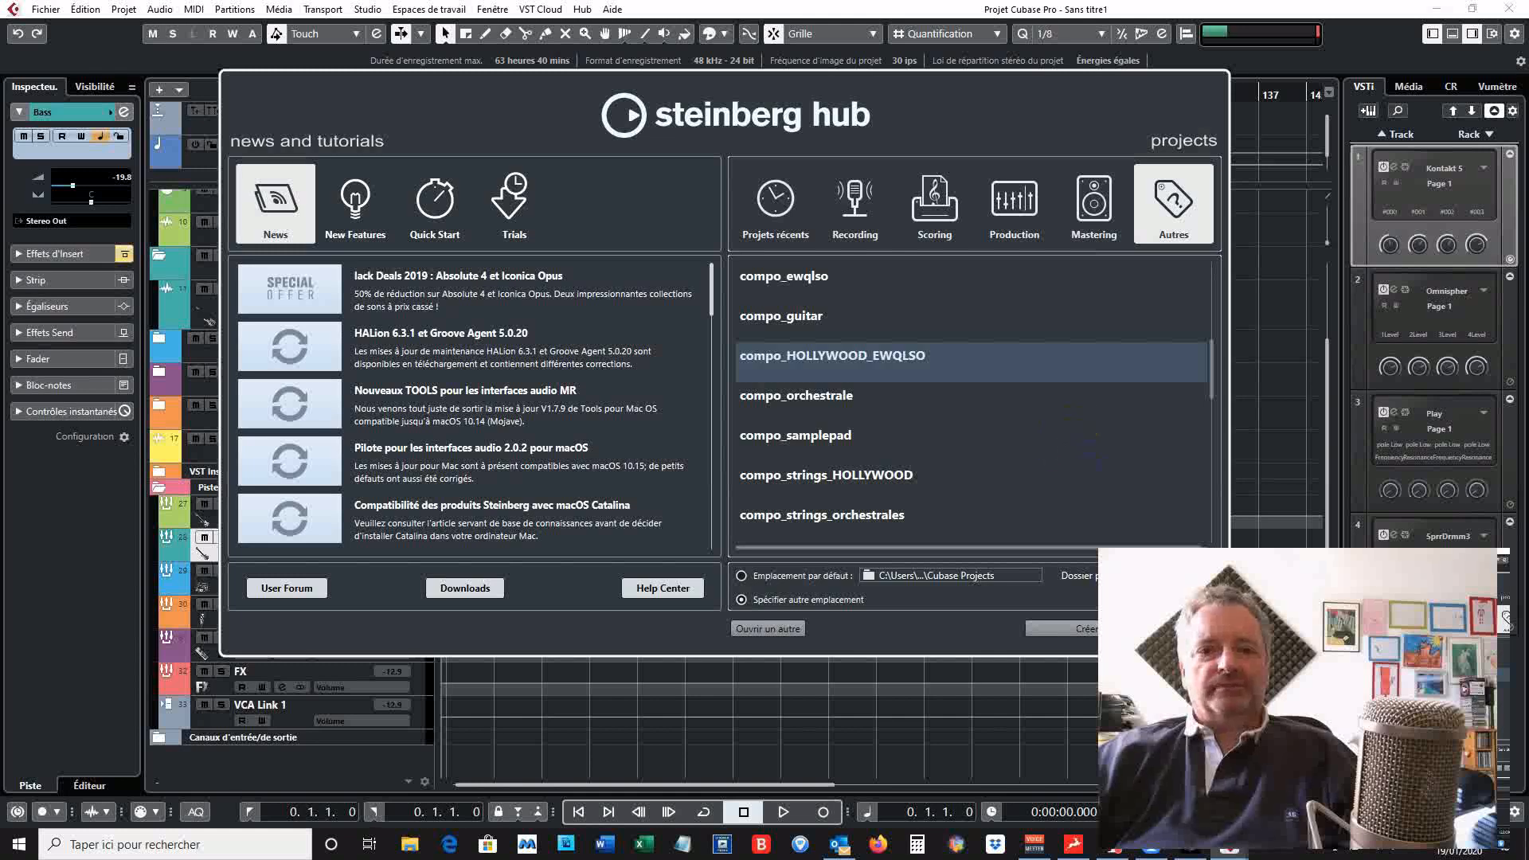
{"action": "key", "text": "Escape"}
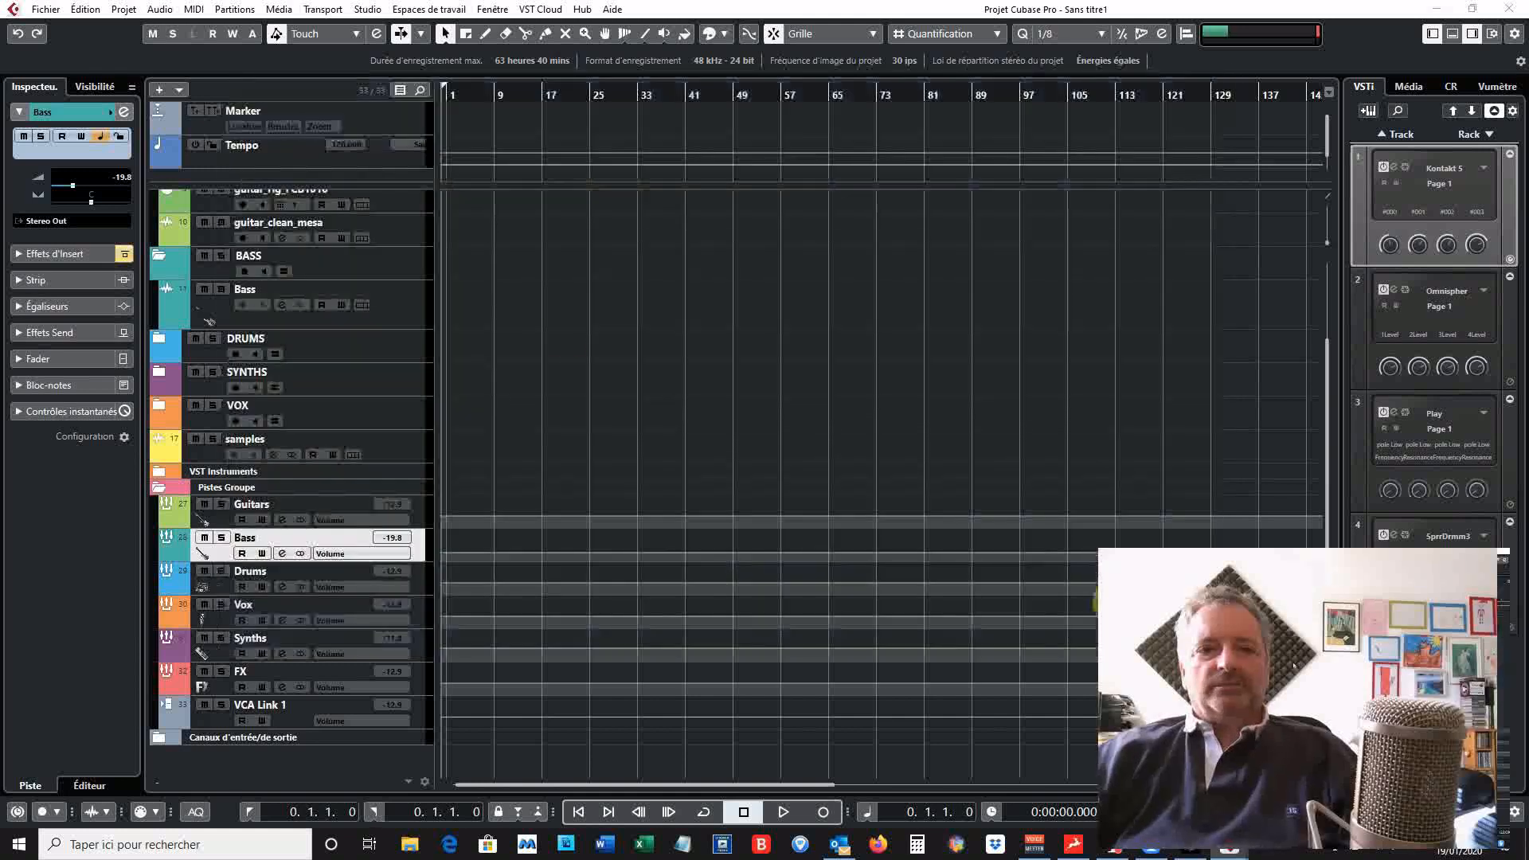